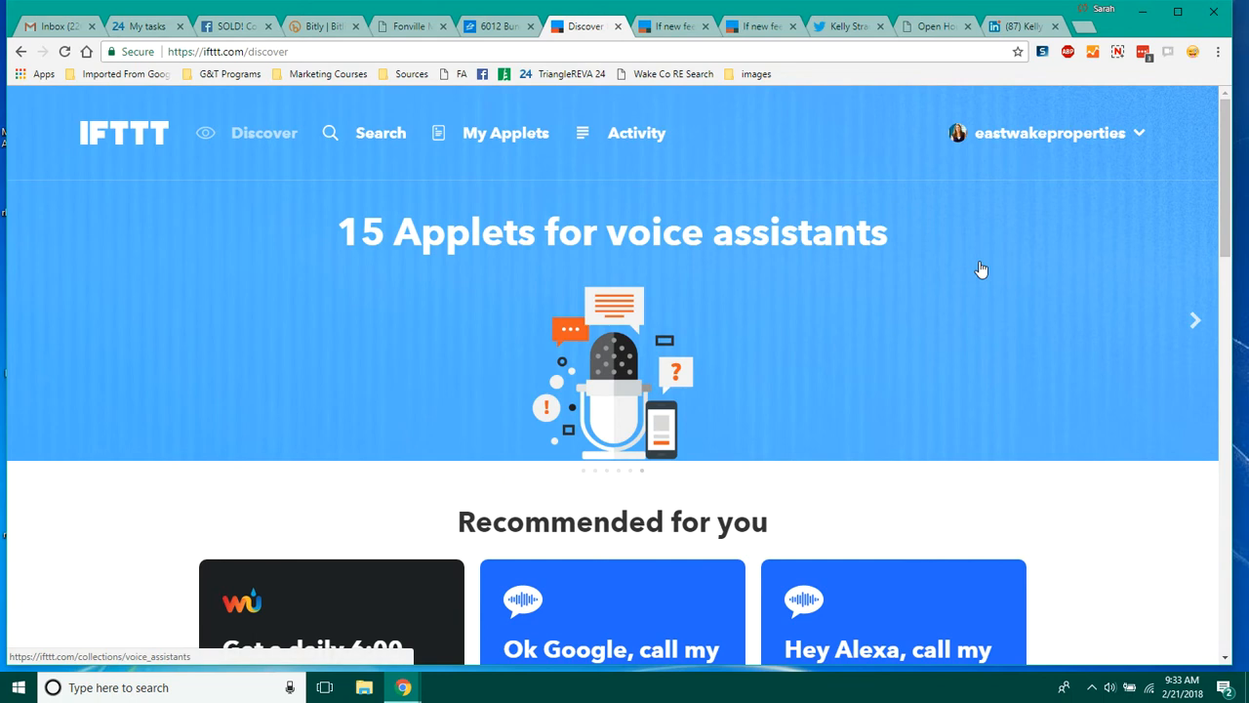
# Step: Turn the open houses search page address into its RSS feed address by replacing "results" with "rss", and select it
pyautogui.click(935, 26)
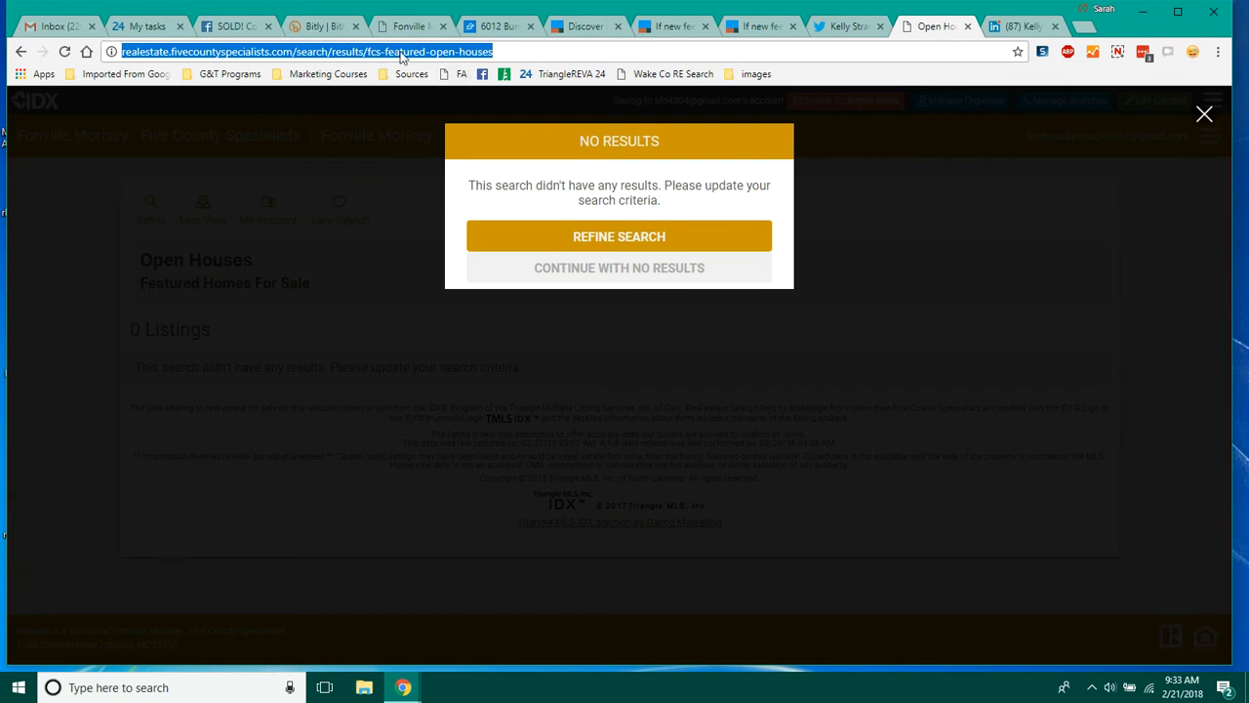
pyautogui.click(508, 51)
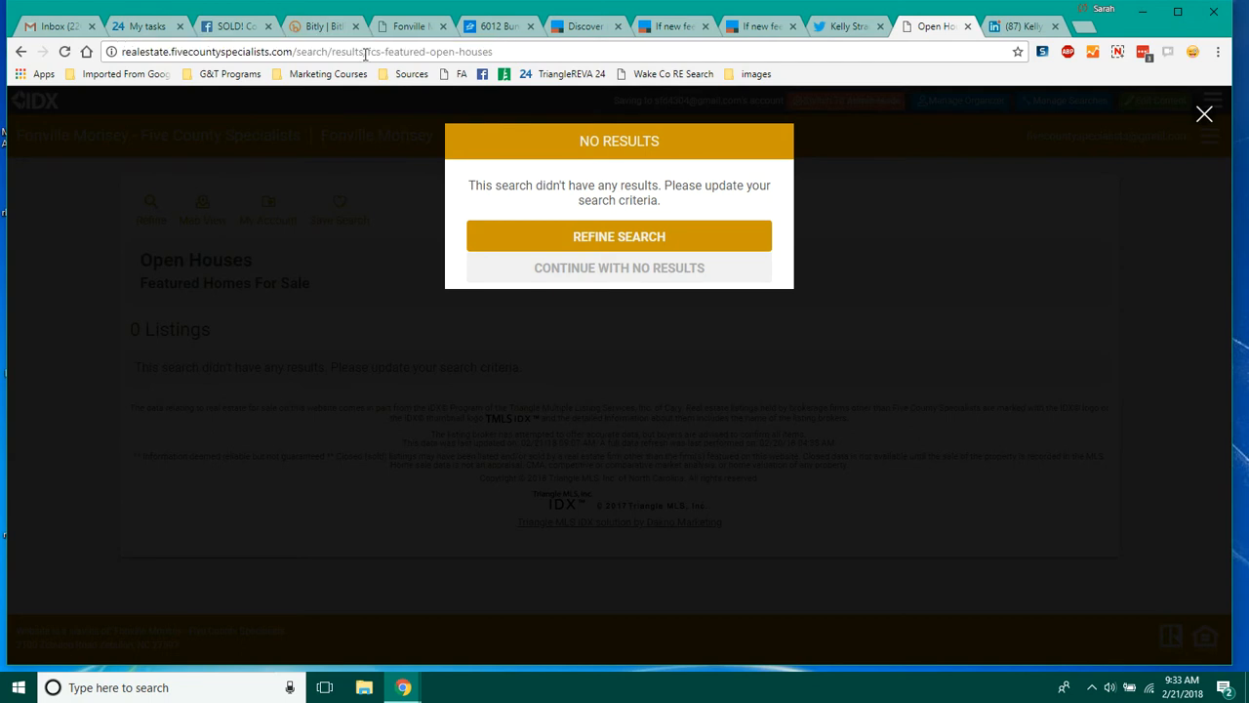
pyautogui.moveTo(366, 53); pyautogui.dragTo(336, 51)
pyautogui.click(339, 52)
pyautogui.moveTo(364, 54); pyautogui.dragTo(333, 52)
pyautogui.write('rss')
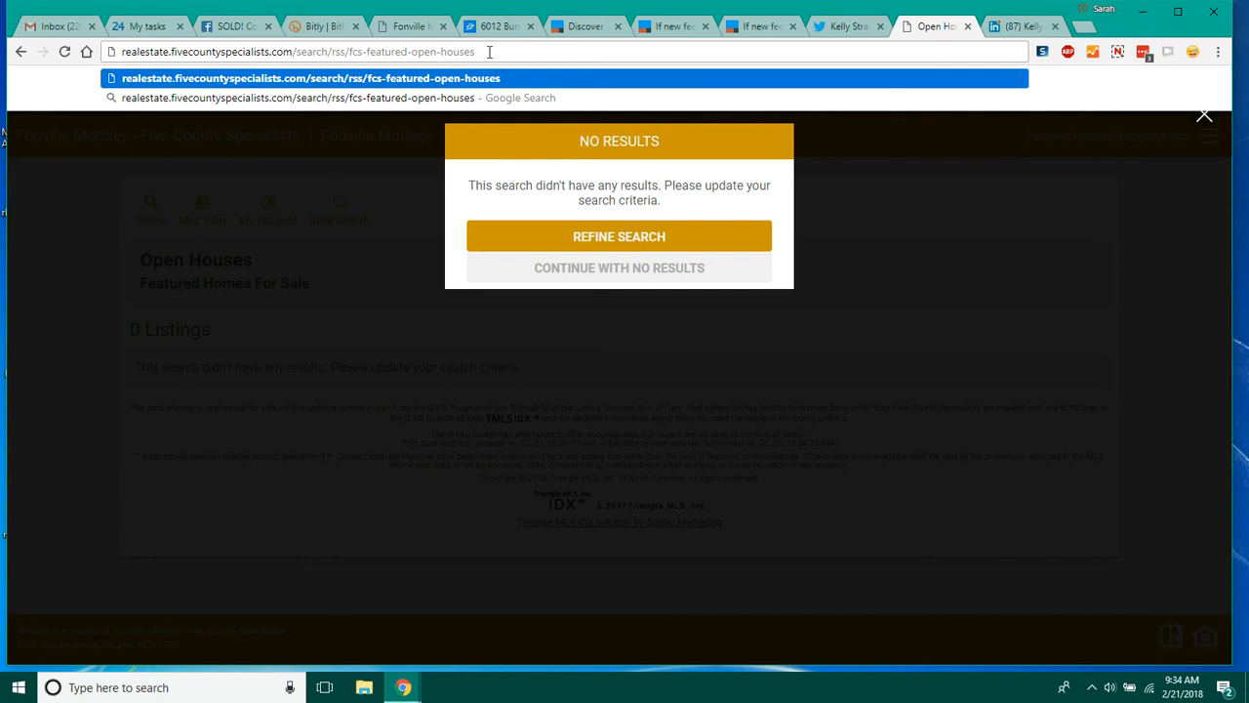
pyautogui.hotkey('ctrl', 'a')
pyautogui.hotkey('ctrl', 'c')
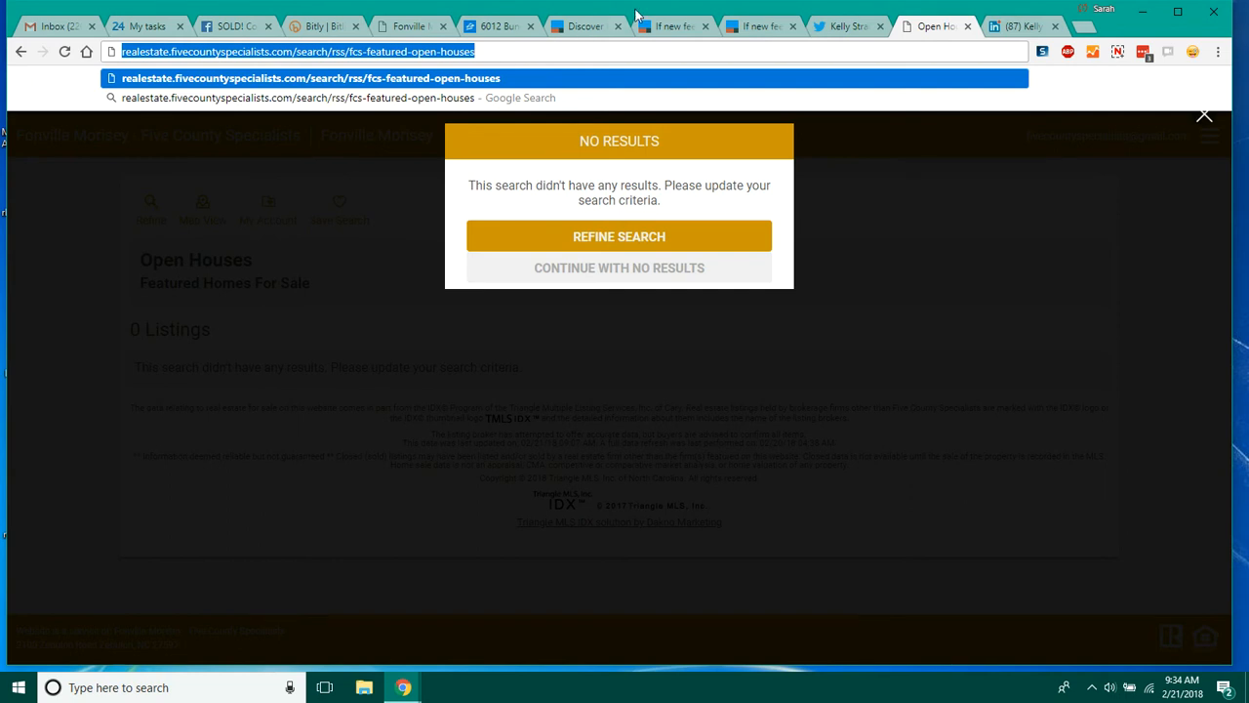
# Step: Start creating a new IFTTT applet
pyautogui.click(598, 26)
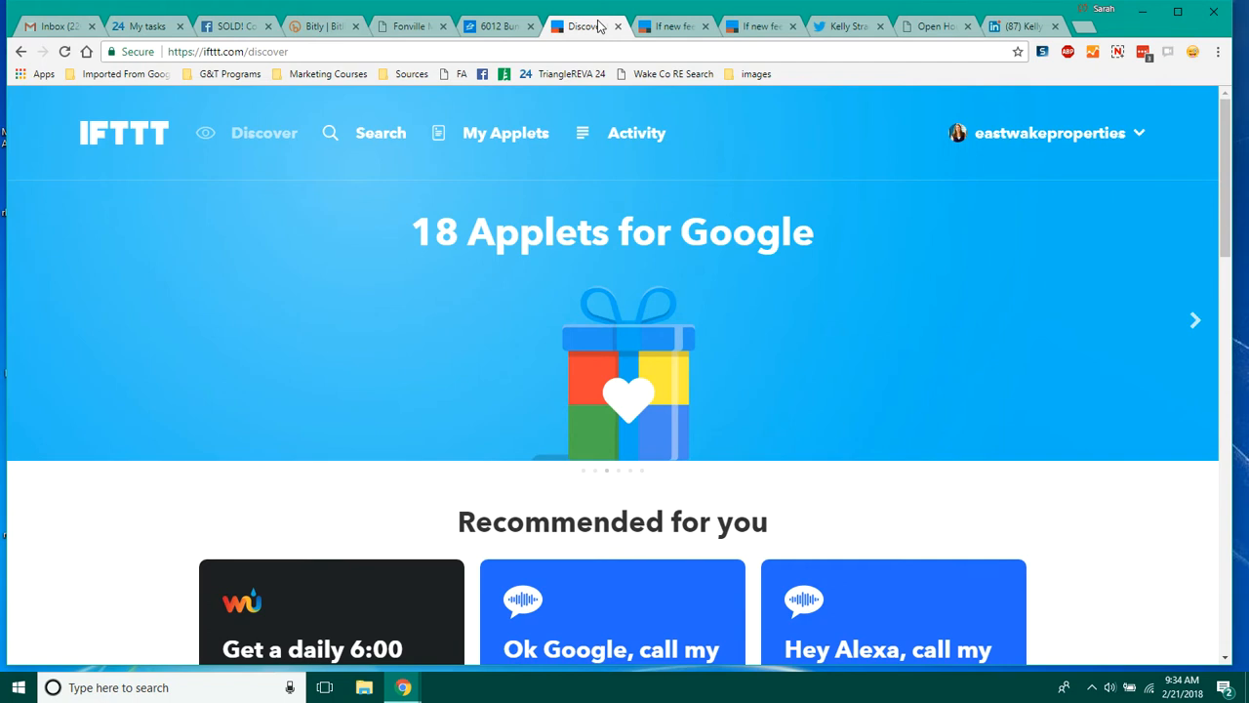
pyautogui.click(517, 137)
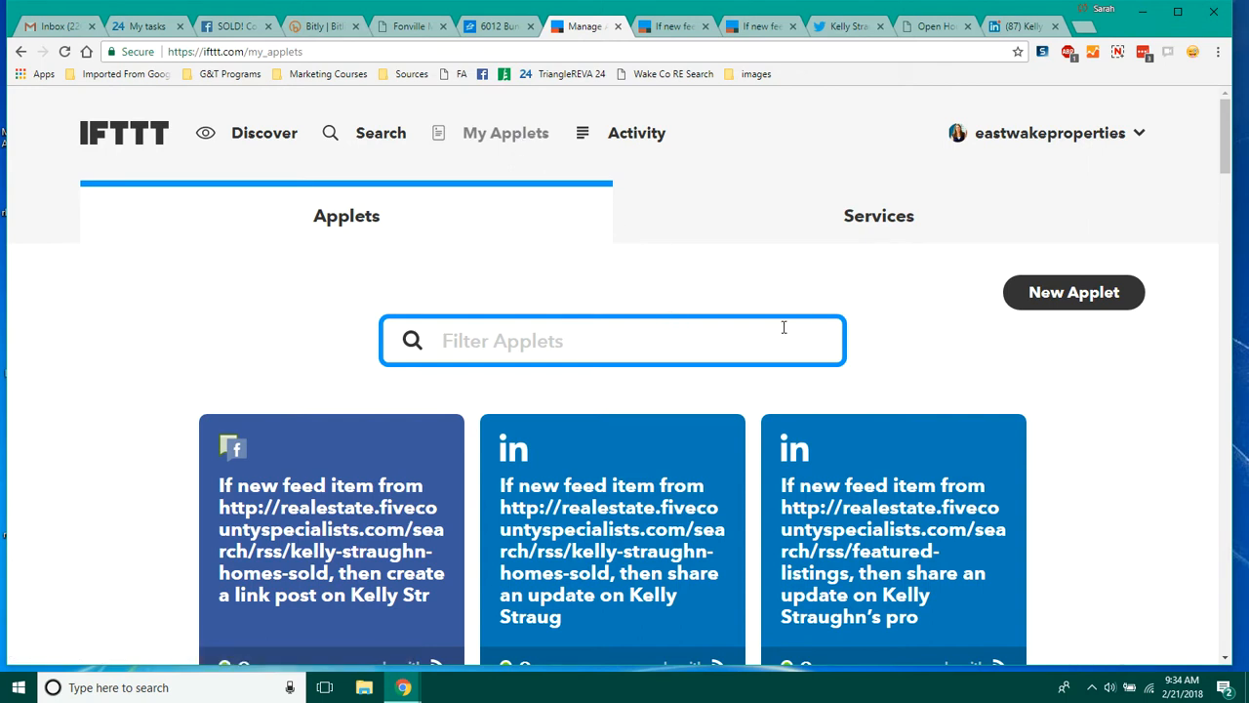
pyautogui.click(1115, 137)
pyautogui.click(1067, 167)
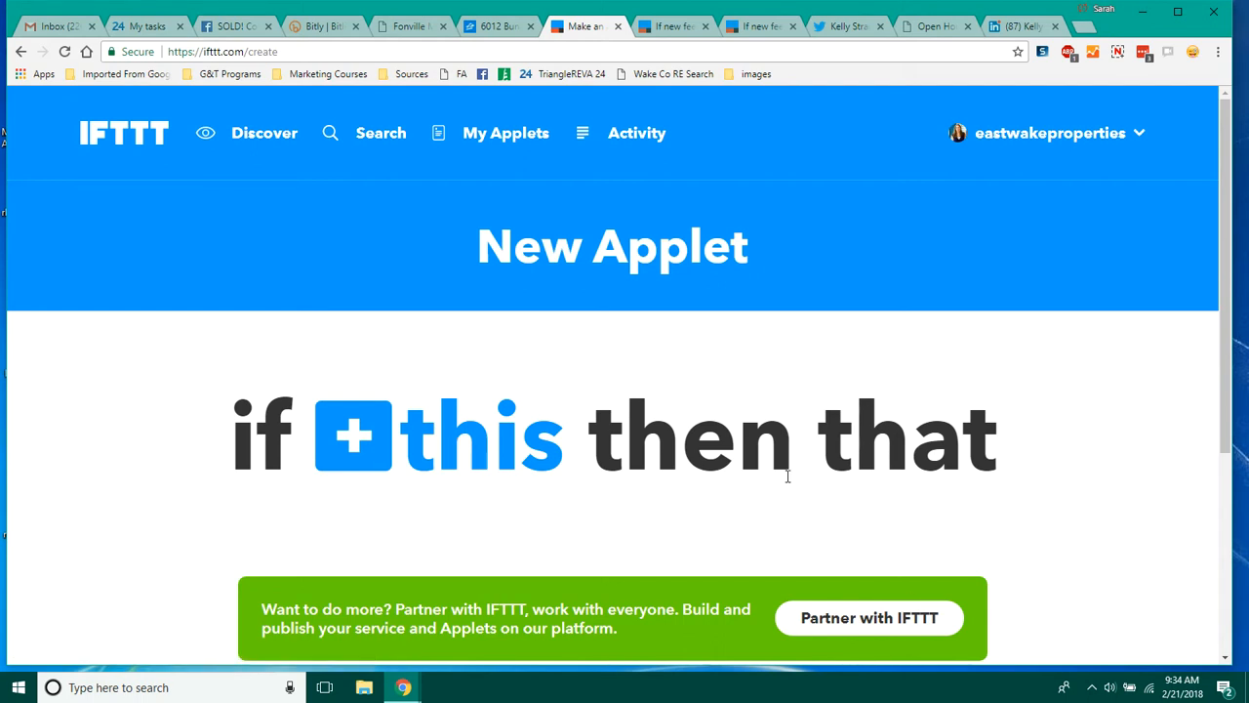
# Step: Choose the RSS Feed service with the "New feed item" trigger for the "this" part
pyautogui.click(391, 442)
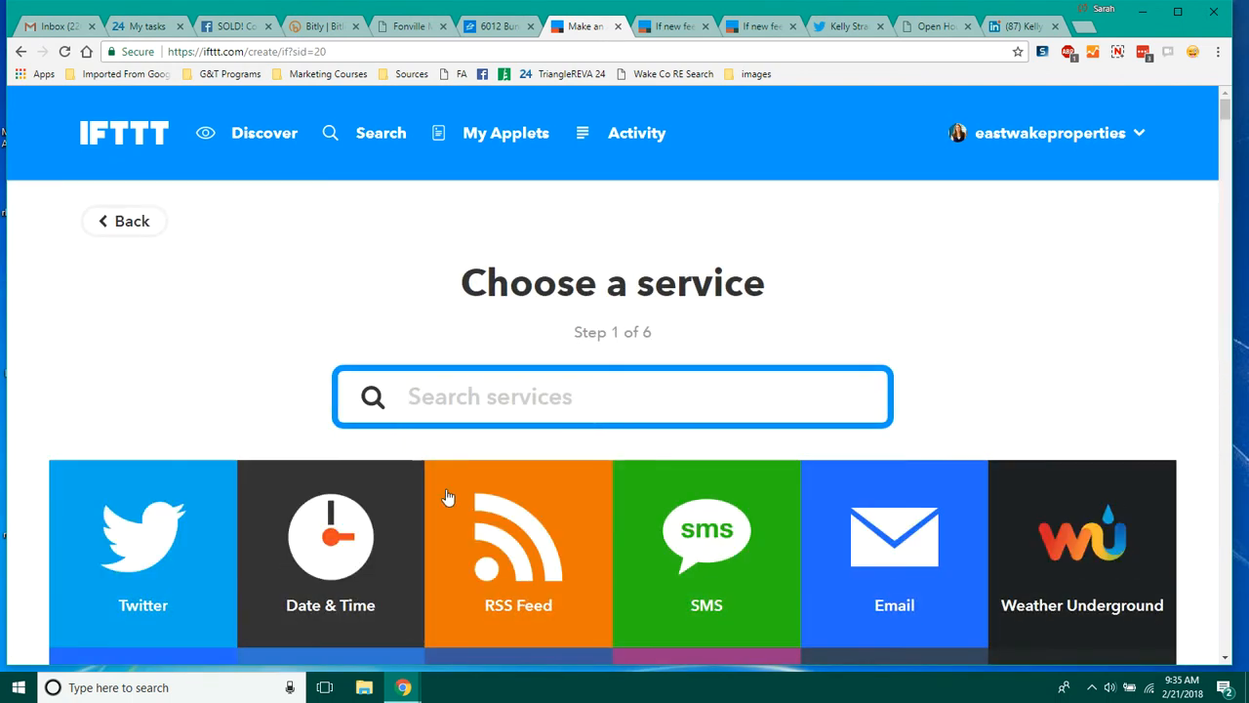
pyautogui.click(511, 538)
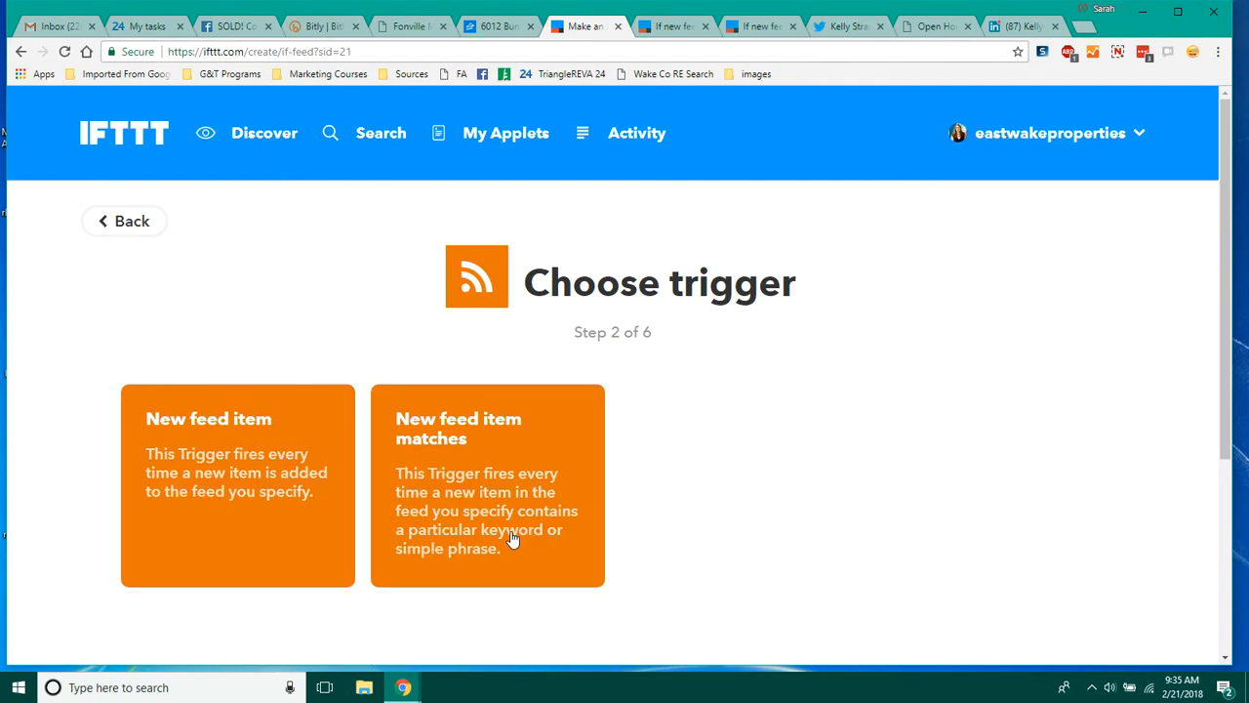
pyautogui.click(193, 446)
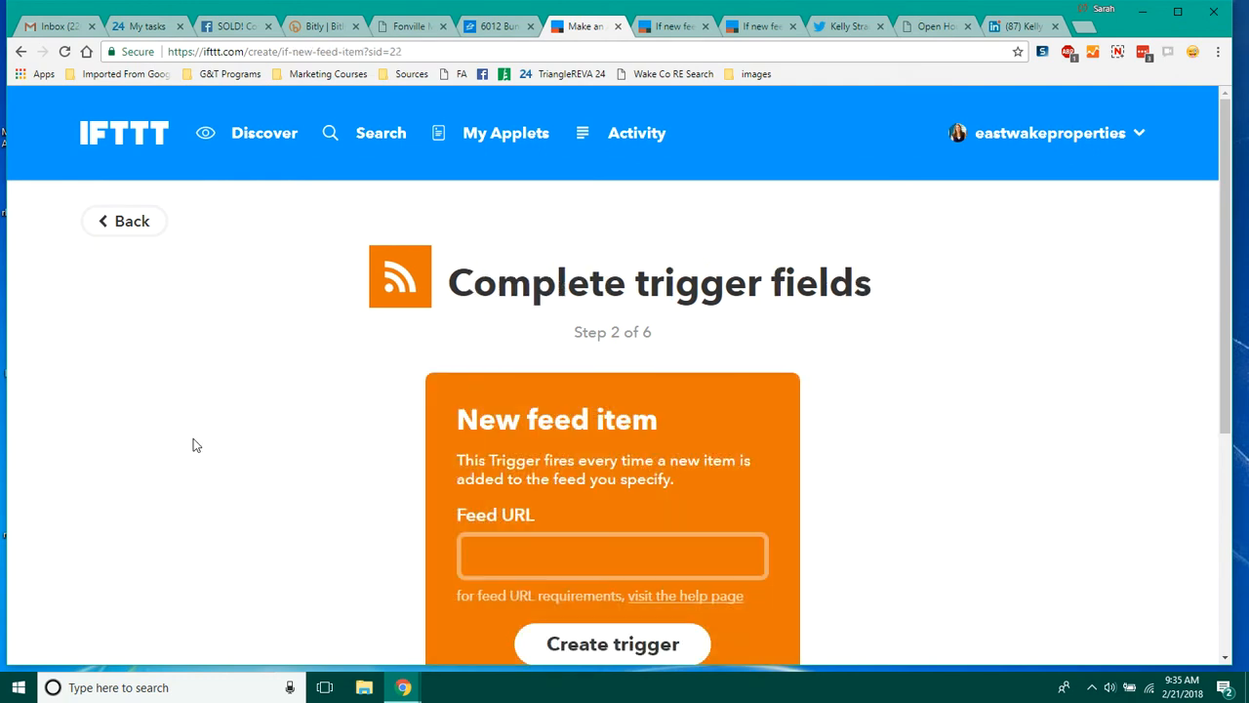
# Step: Paste the open houses RSS feed address as the Feed URL and create the trigger
pyautogui.moveTo(1227, 200); pyautogui.dragTo(1223, 286)
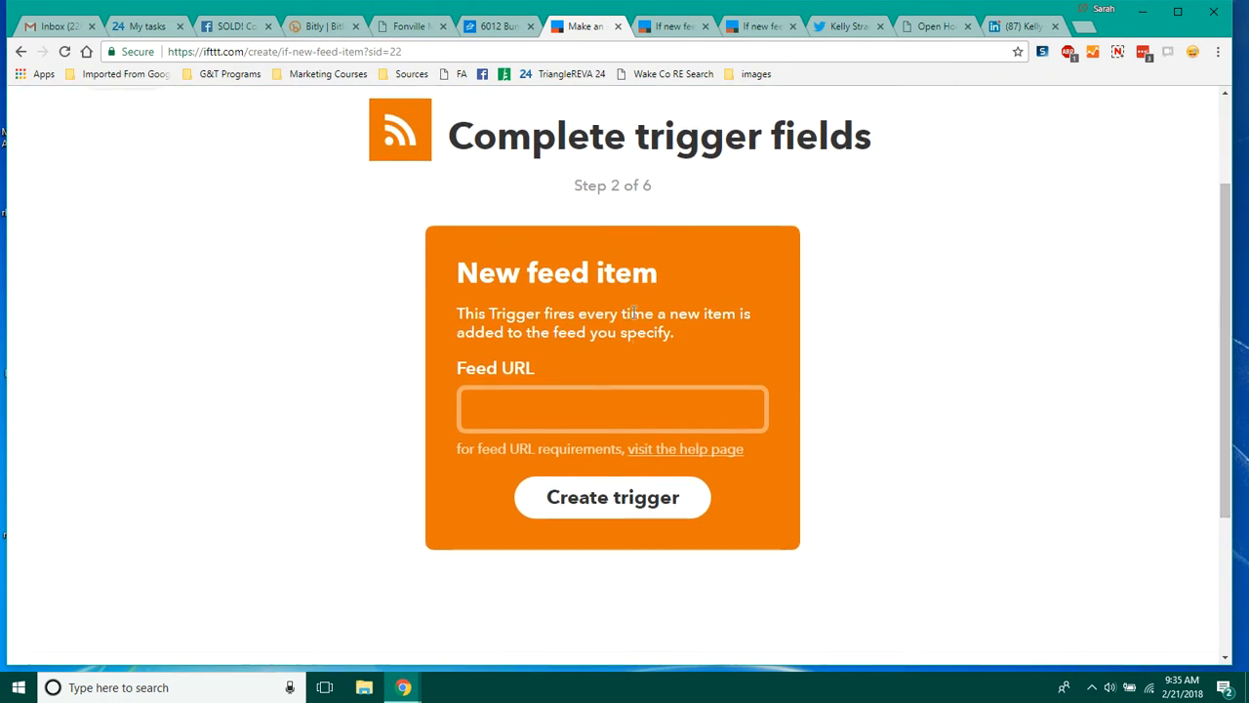
pyautogui.moveTo(695, 330); pyautogui.dragTo(466, 318)
pyautogui.click(533, 421)
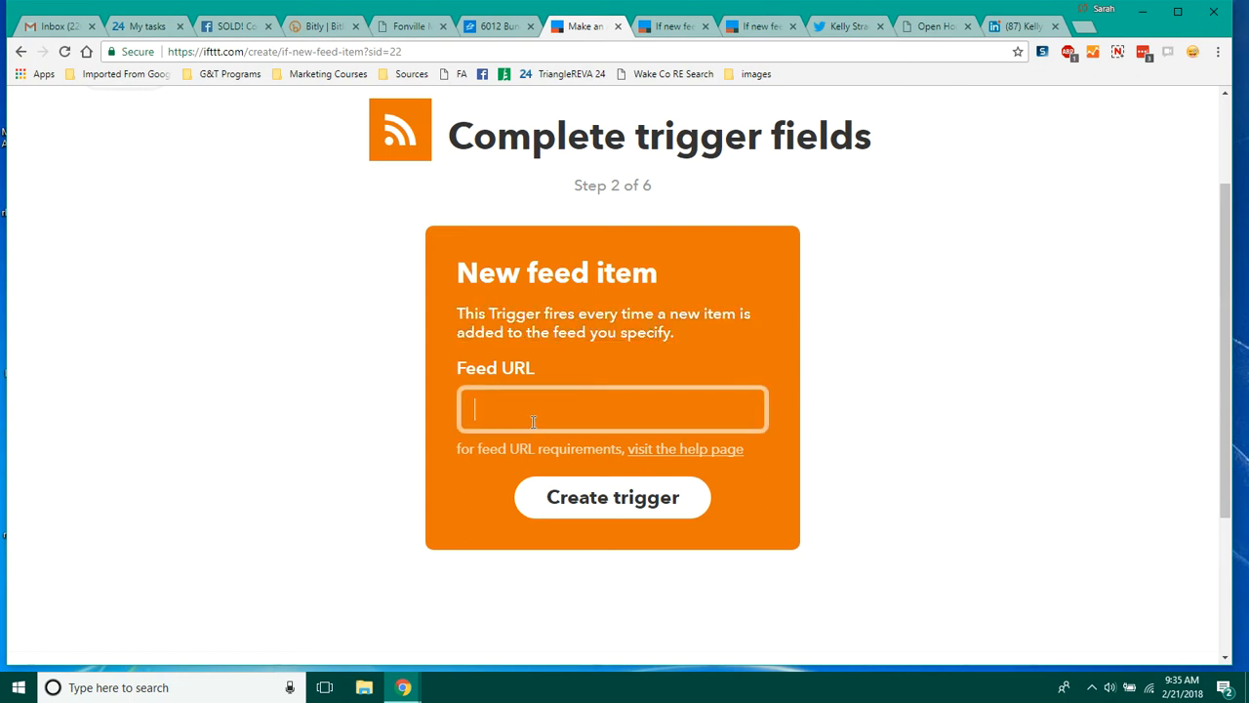
pyautogui.hotkey('ctrl', 'v')
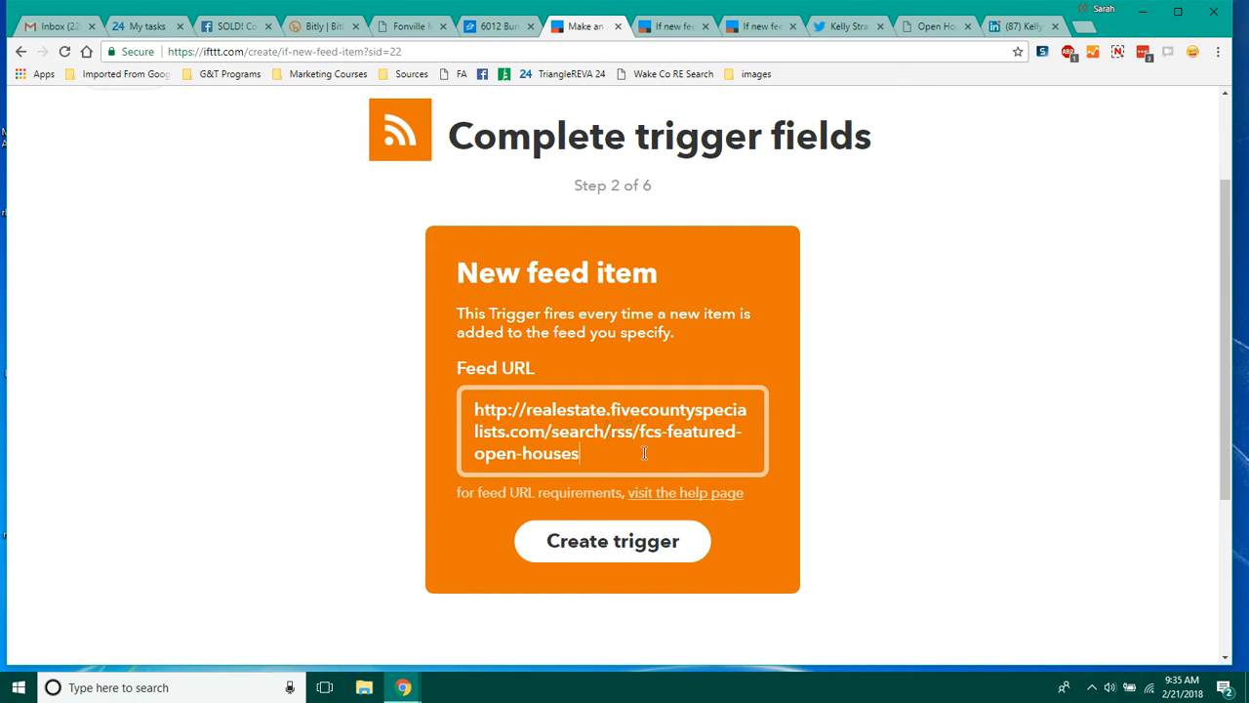
pyautogui.click(633, 550)
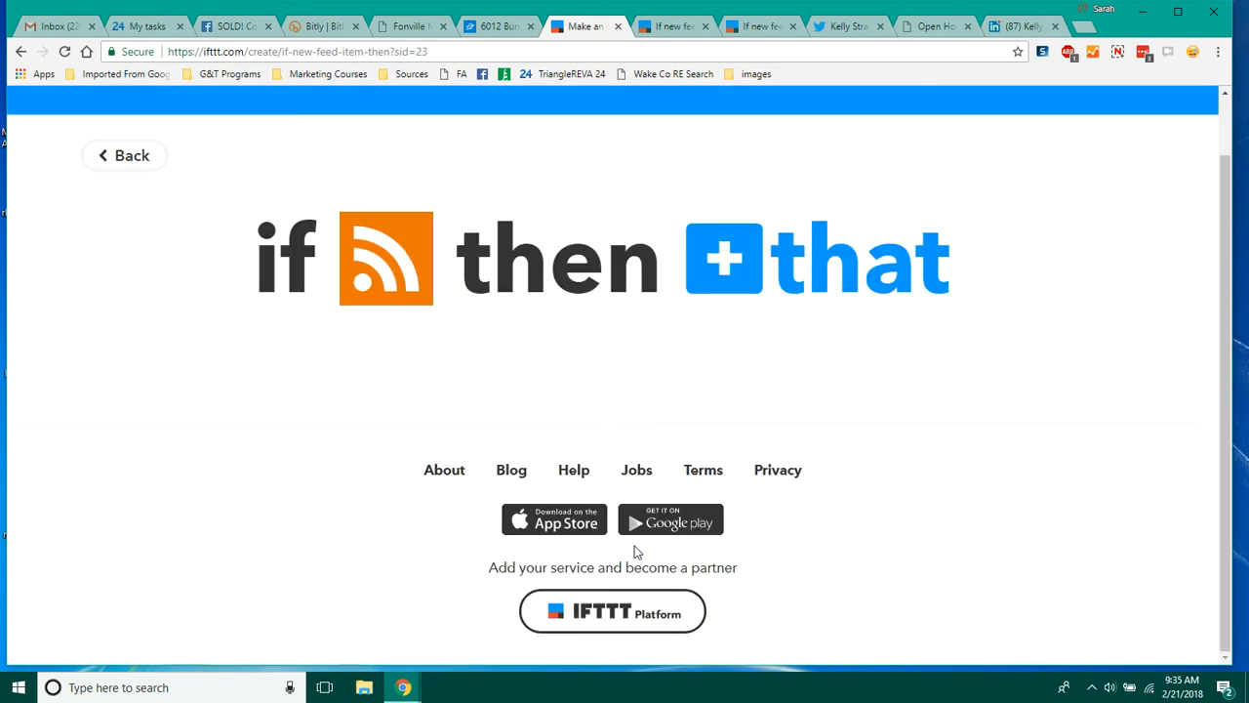
# Step: Choose Facebook Pages with the "Create a link post" action for the "that" part
pyautogui.click(798, 261)
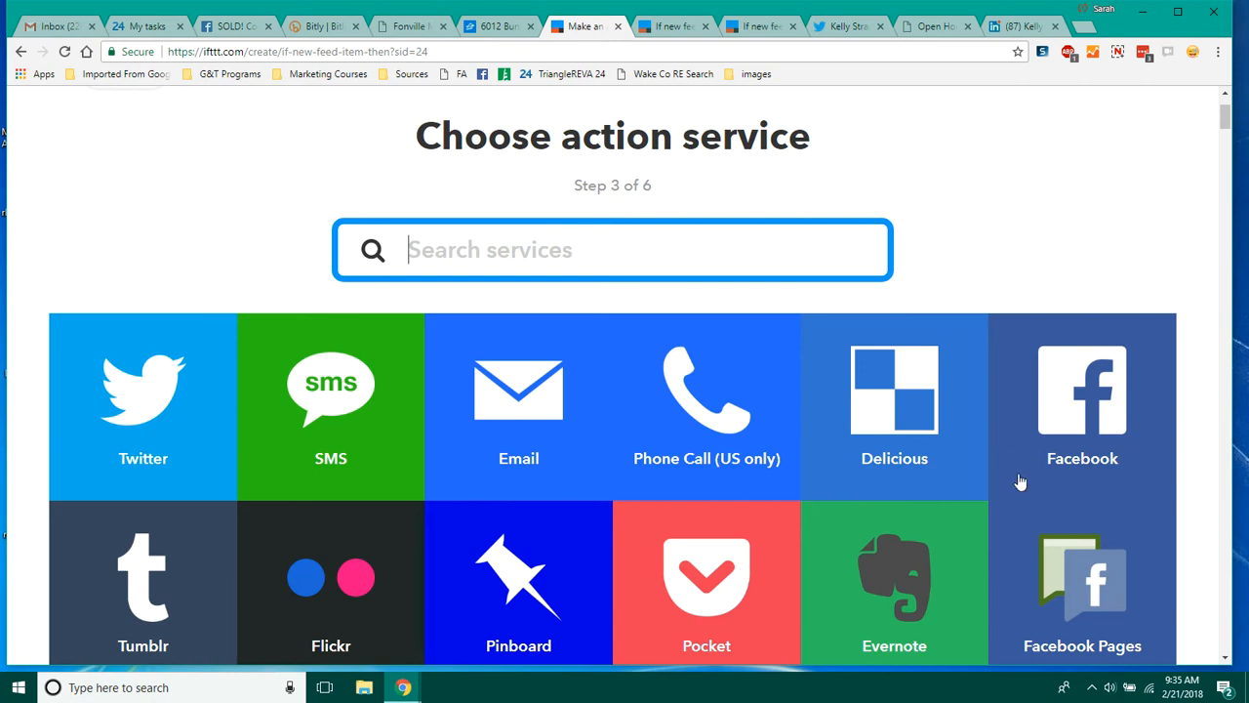
pyautogui.click(1072, 562)
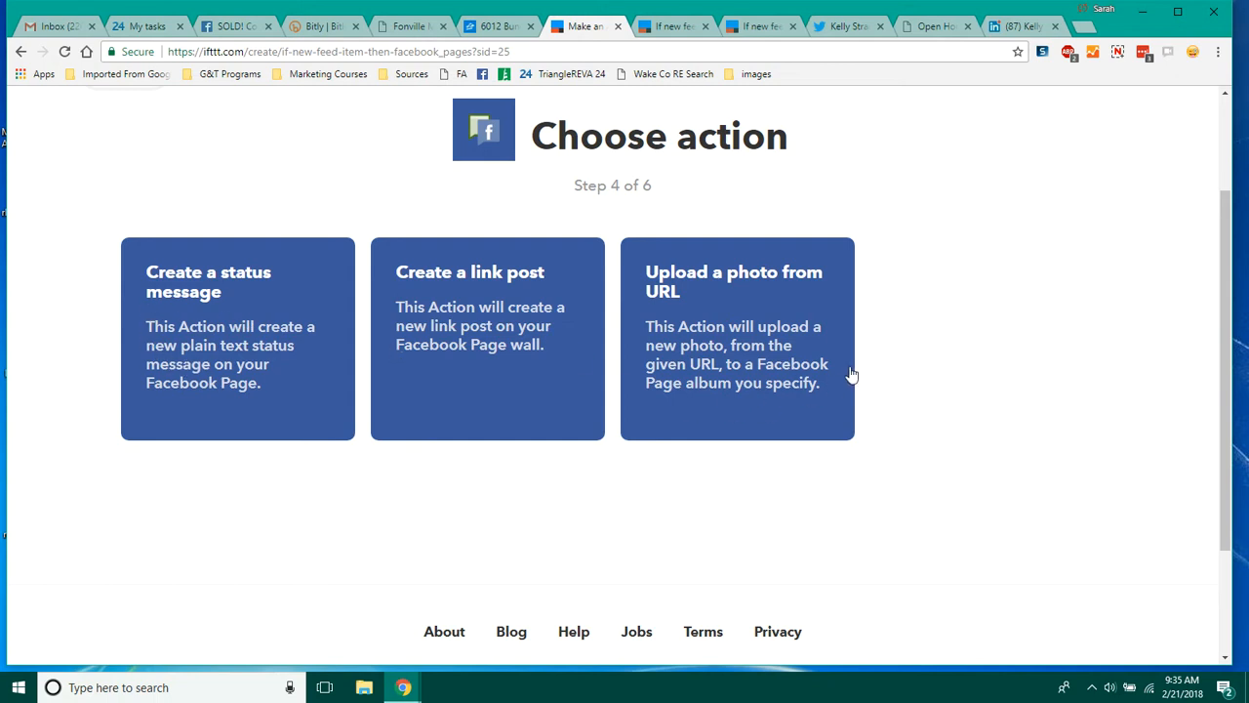
pyautogui.click(469, 332)
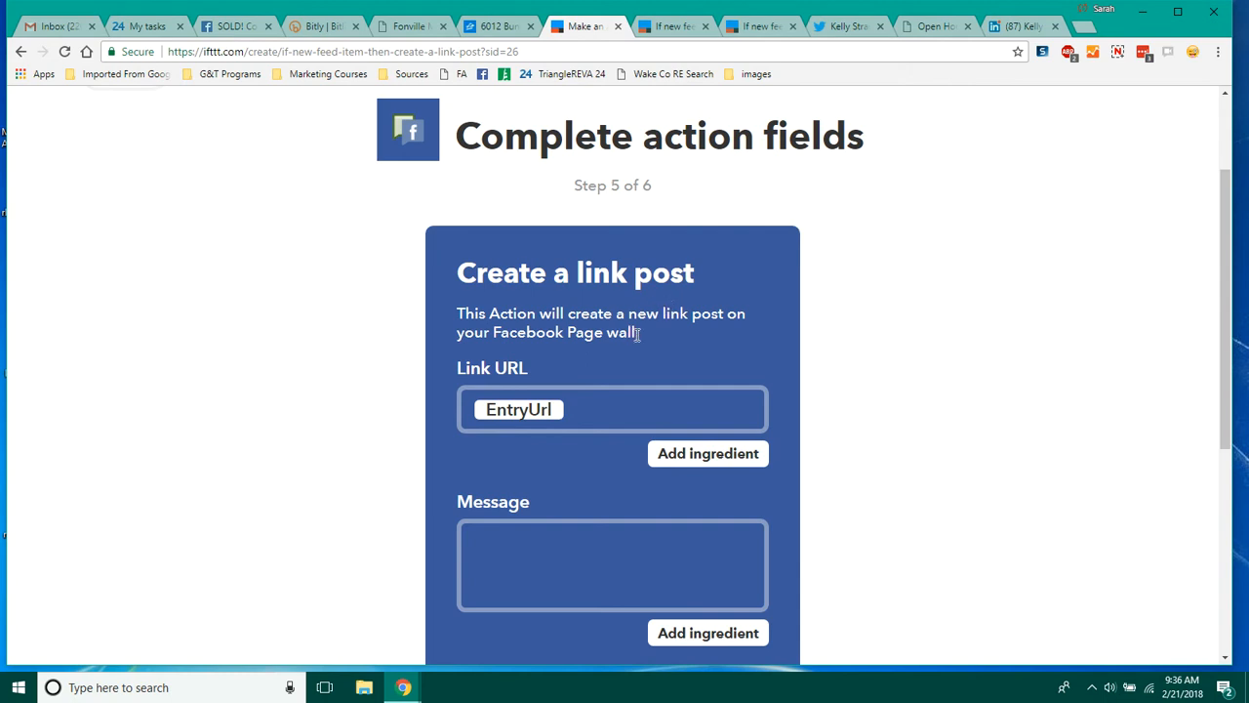
# Step: Compare with the existing sold-homes applet, then add the EntryImageUrl ingredient after EntryUrl in the Link URL
pyautogui.moveTo(641, 334); pyautogui.dragTo(457, 313)
pyautogui.click(695, 419)
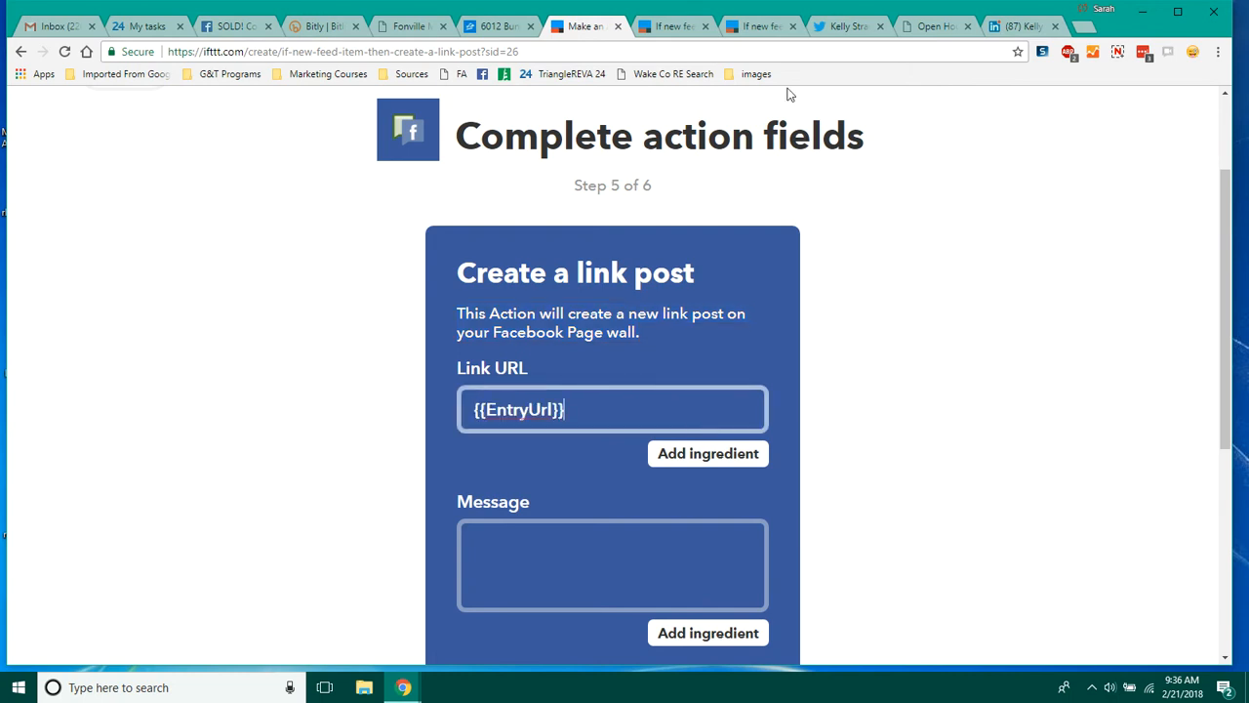
pyautogui.click(775, 27)
pyautogui.click(681, 29)
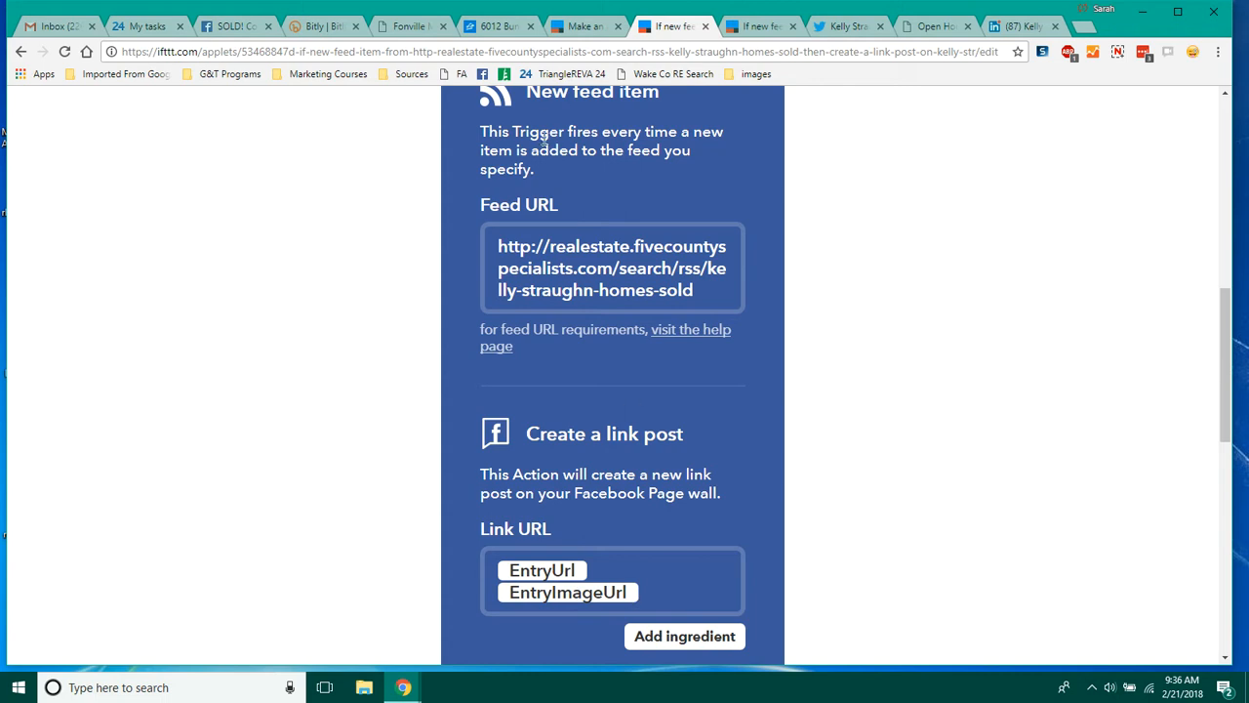
pyautogui.click(584, 28)
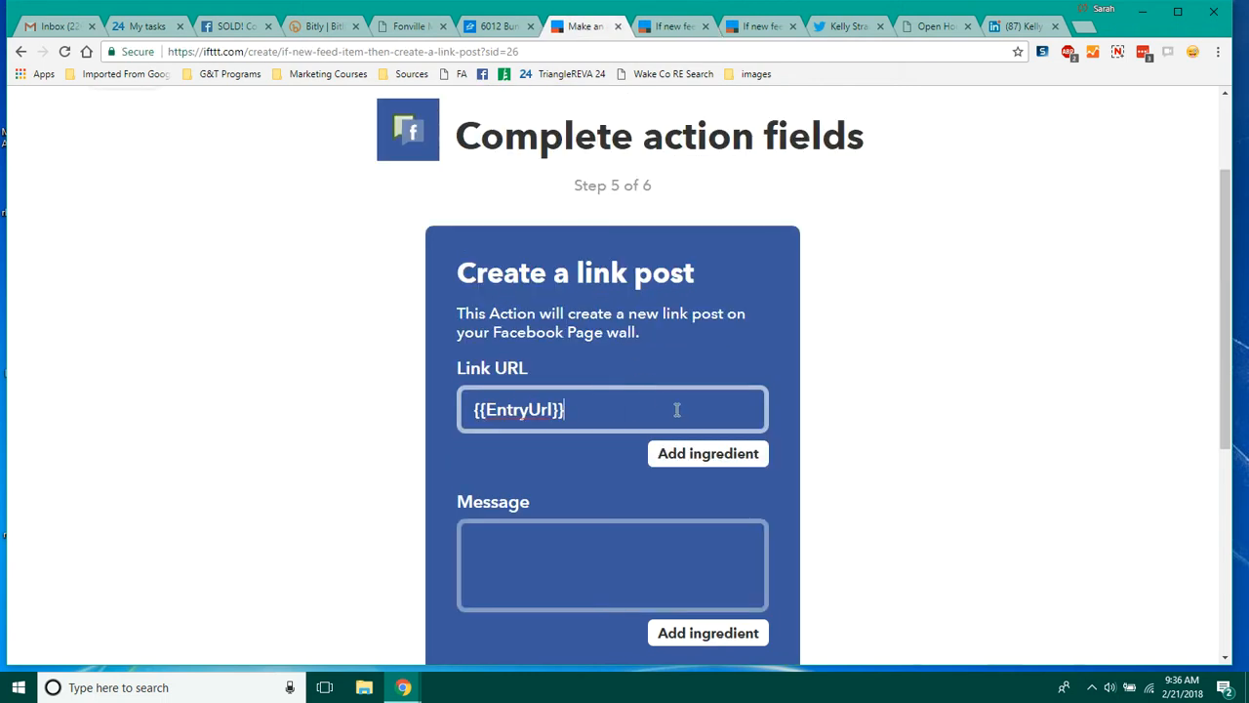
pyautogui.click(691, 457)
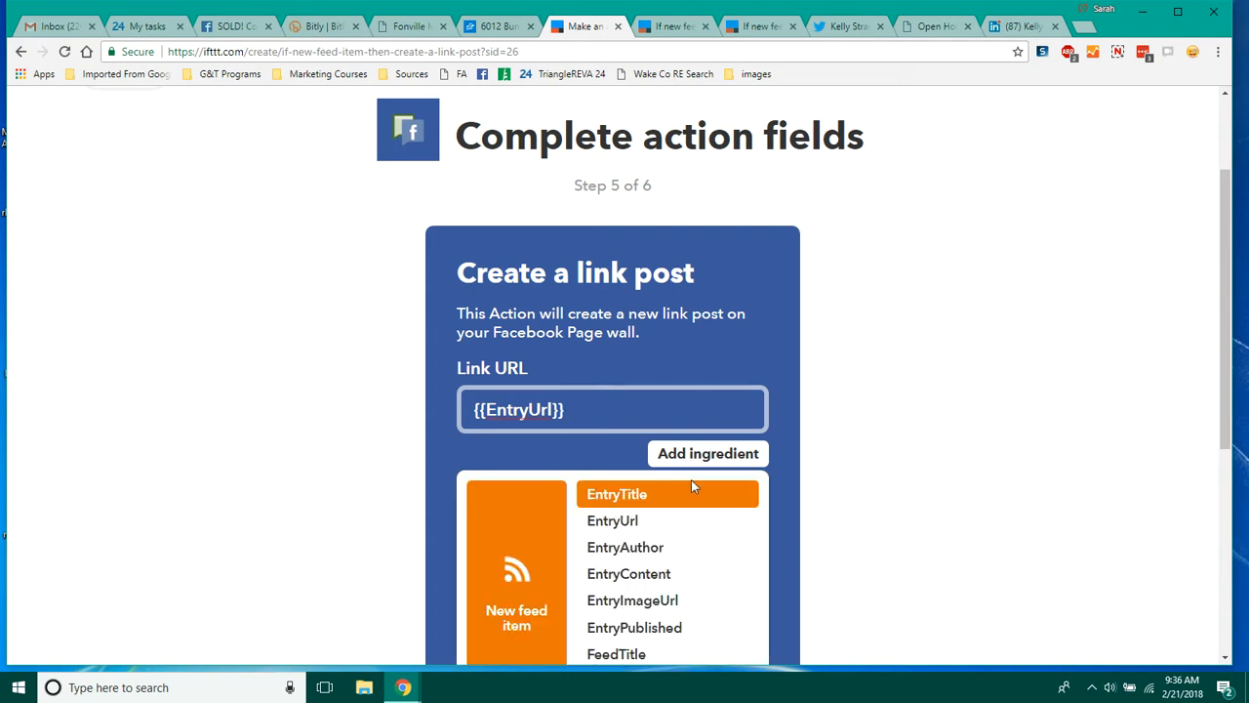
pyautogui.click(685, 600)
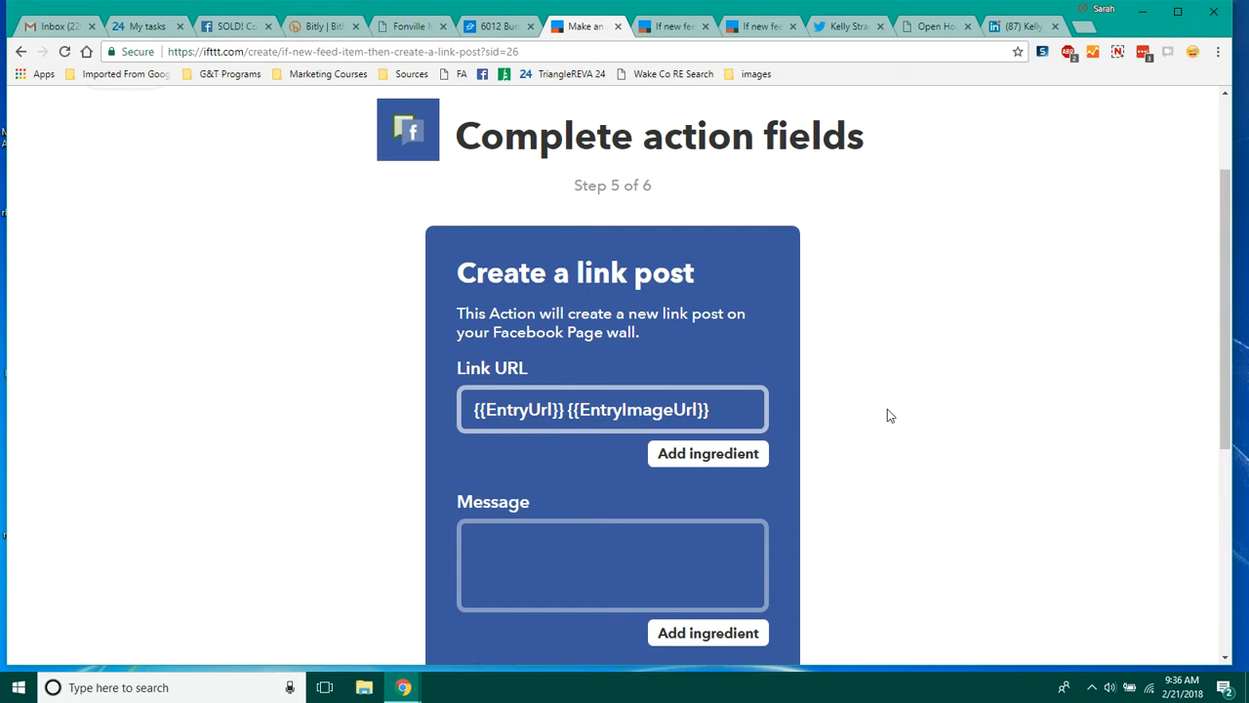
# Step: Start the message with "#OpenHouse at " followed by the EntryTitle ingredient
pyautogui.click(676, 29)
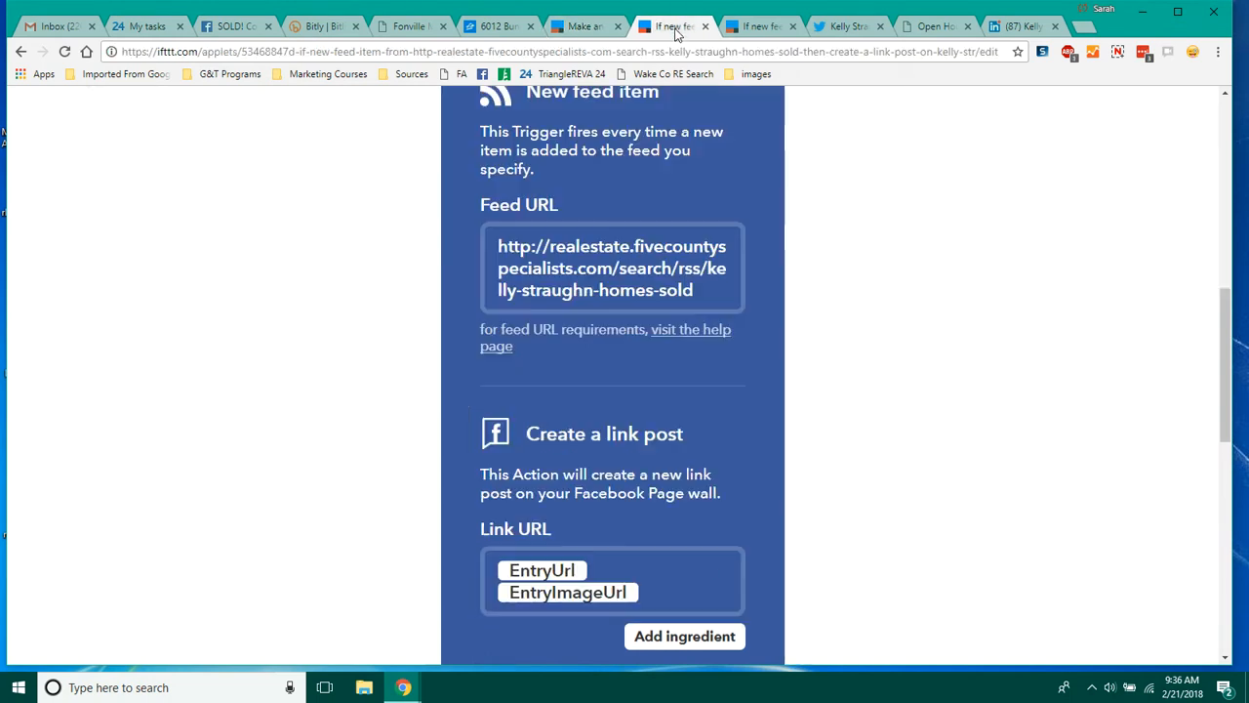
pyautogui.moveTo(1226, 302); pyautogui.dragTo(1212, 391)
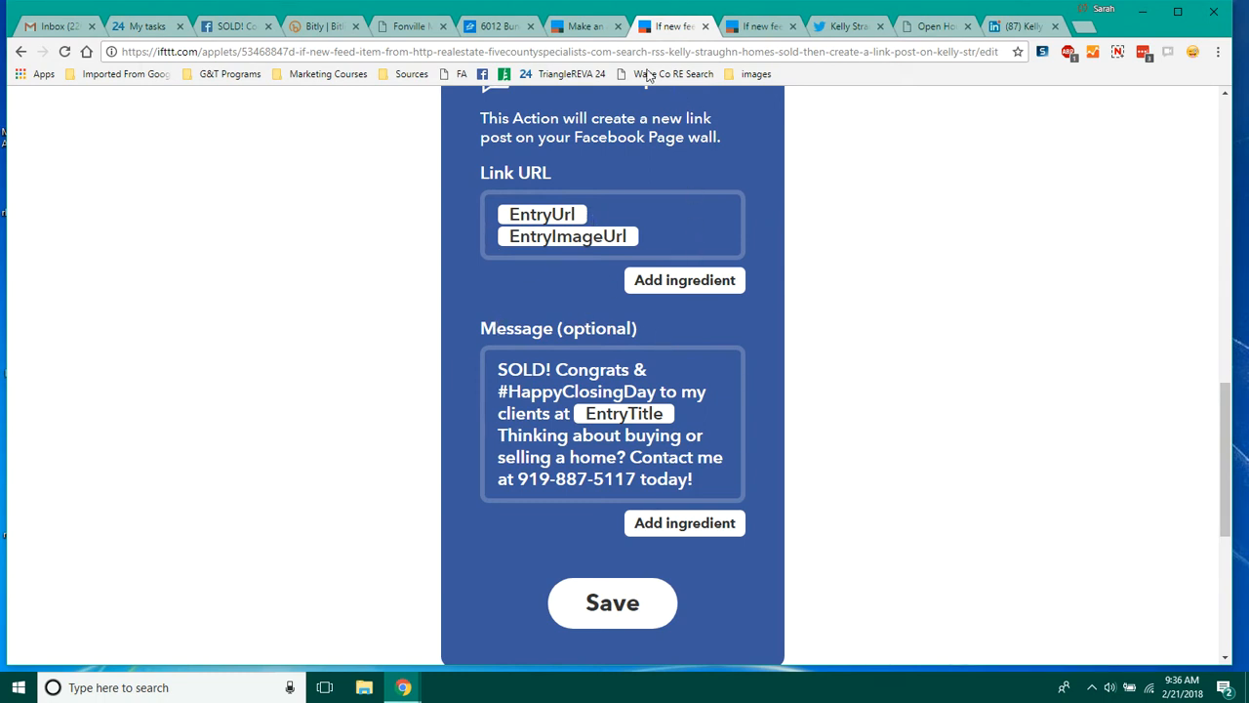
pyautogui.click(585, 27)
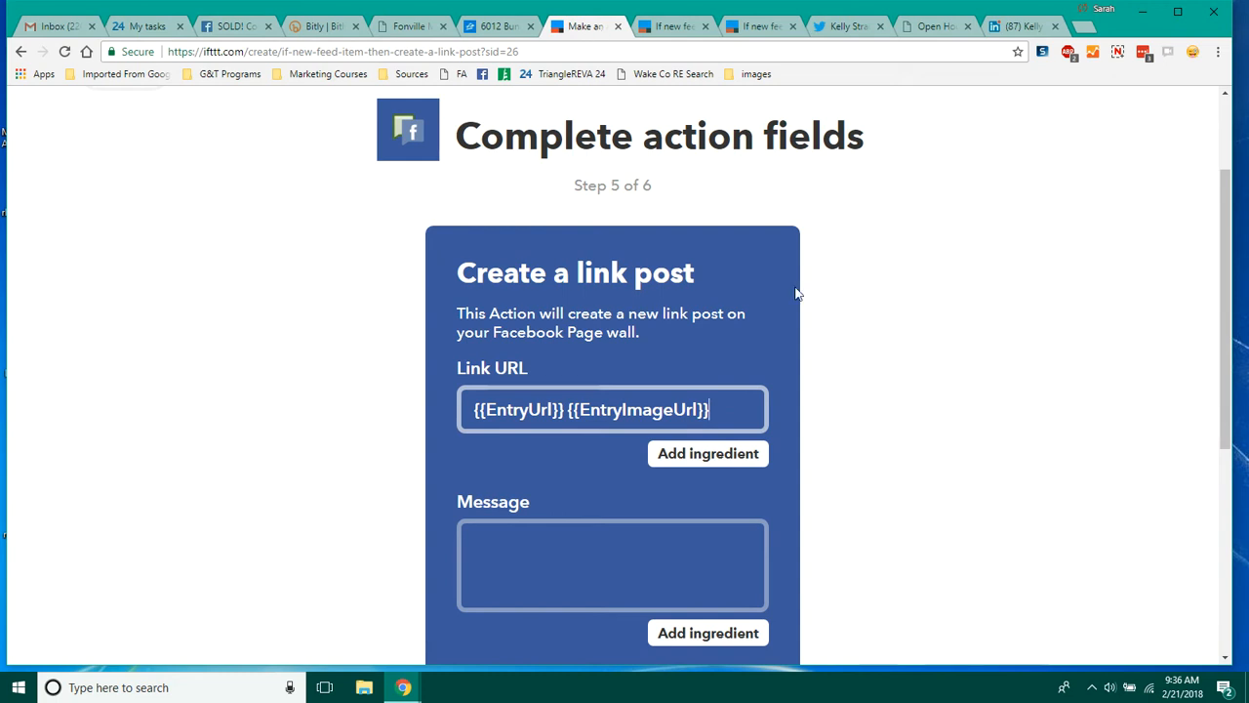
pyautogui.click(660, 537)
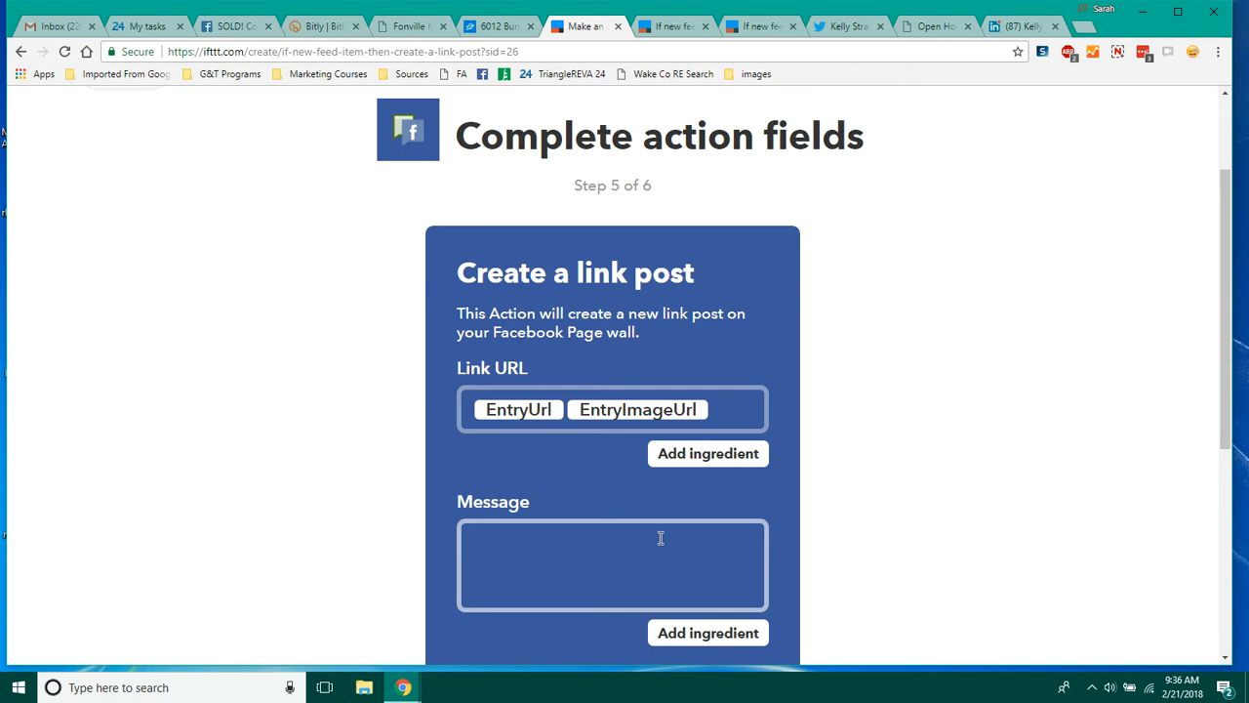
pyautogui.write('#OpenHouse at')
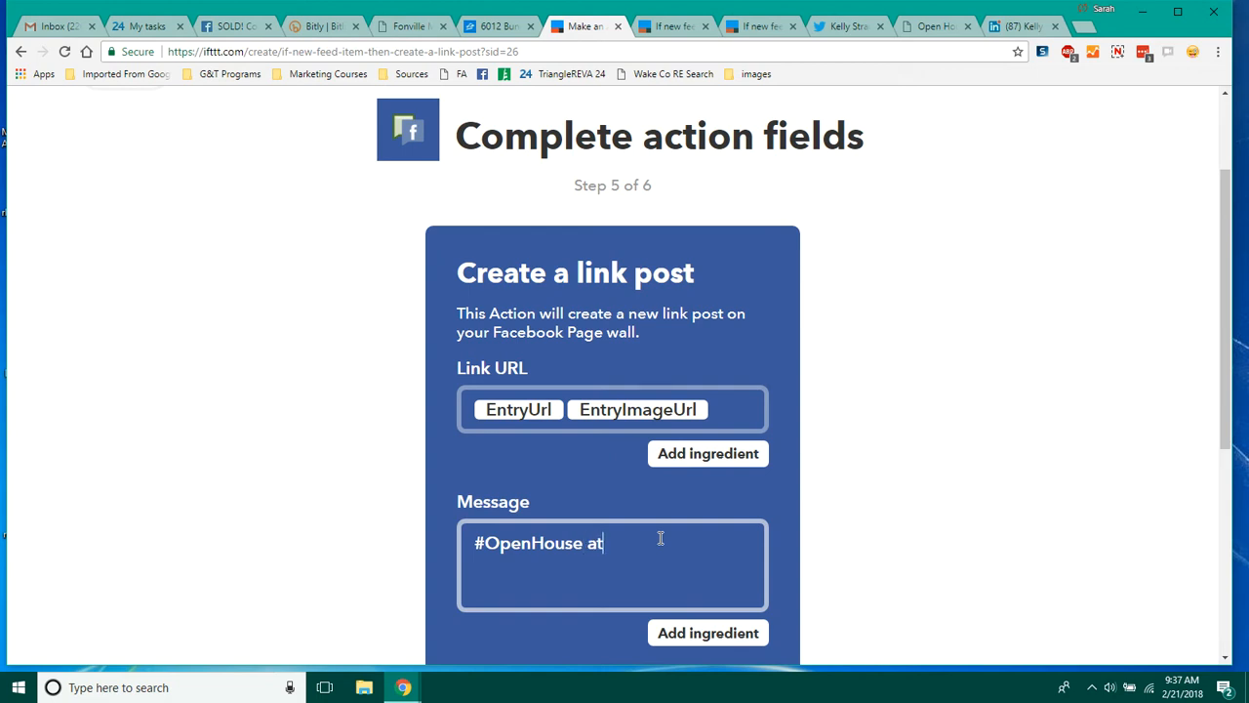
pyautogui.click(705, 632)
pyautogui.moveTo(1220, 285); pyautogui.dragTo(1228, 378)
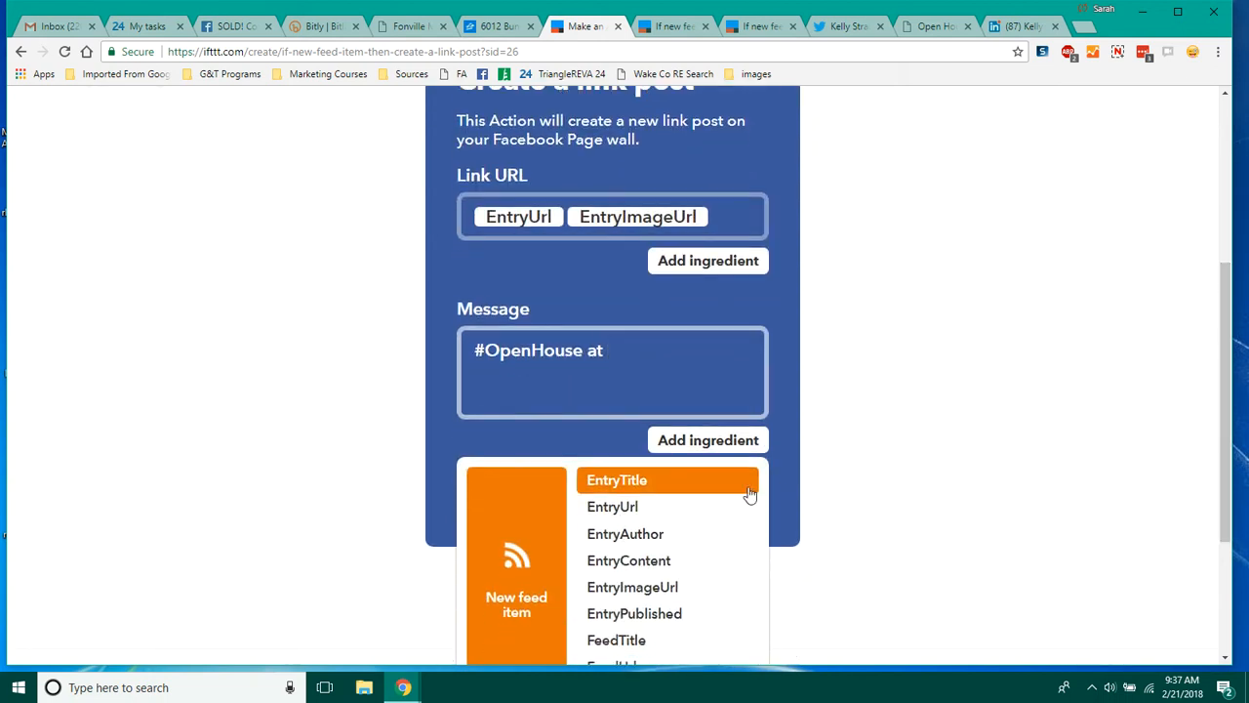
pyautogui.click(636, 484)
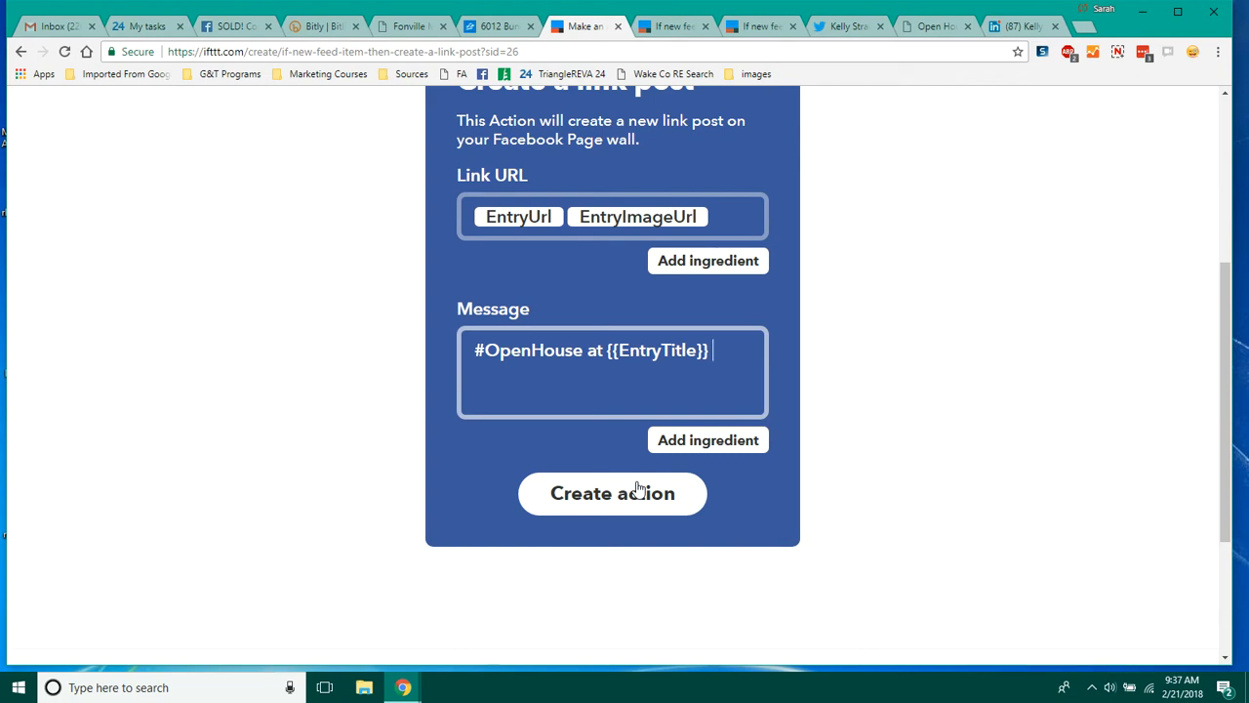
# Step: Append "! Go To" and the EntryUrl ingredient to the message
pyautogui.write('d')
pyautogui.press('BackSpace')
pyautogui.write('!')
pyautogui.write('Go To')
pyautogui.click(694, 457)
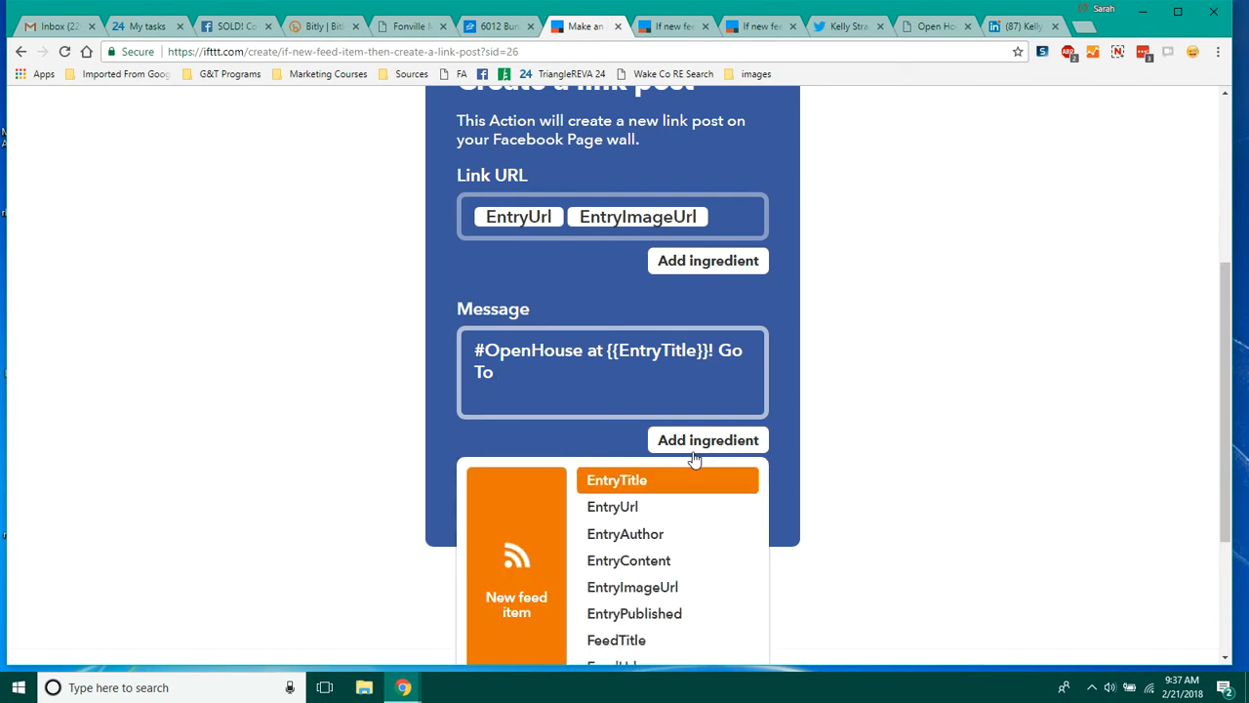
pyautogui.click(634, 506)
# Step: Delete "Go To {{EntryUrl}}" from the end of the message
pyautogui.click(673, 28)
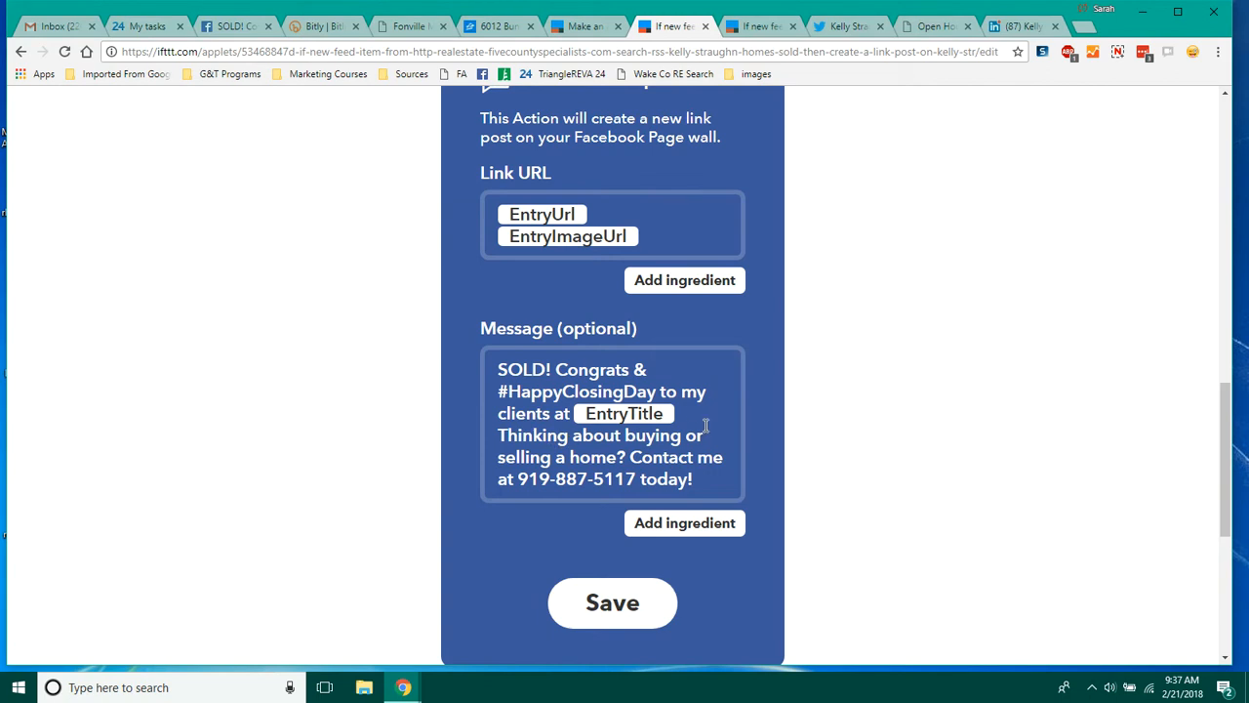
pyautogui.click(585, 29)
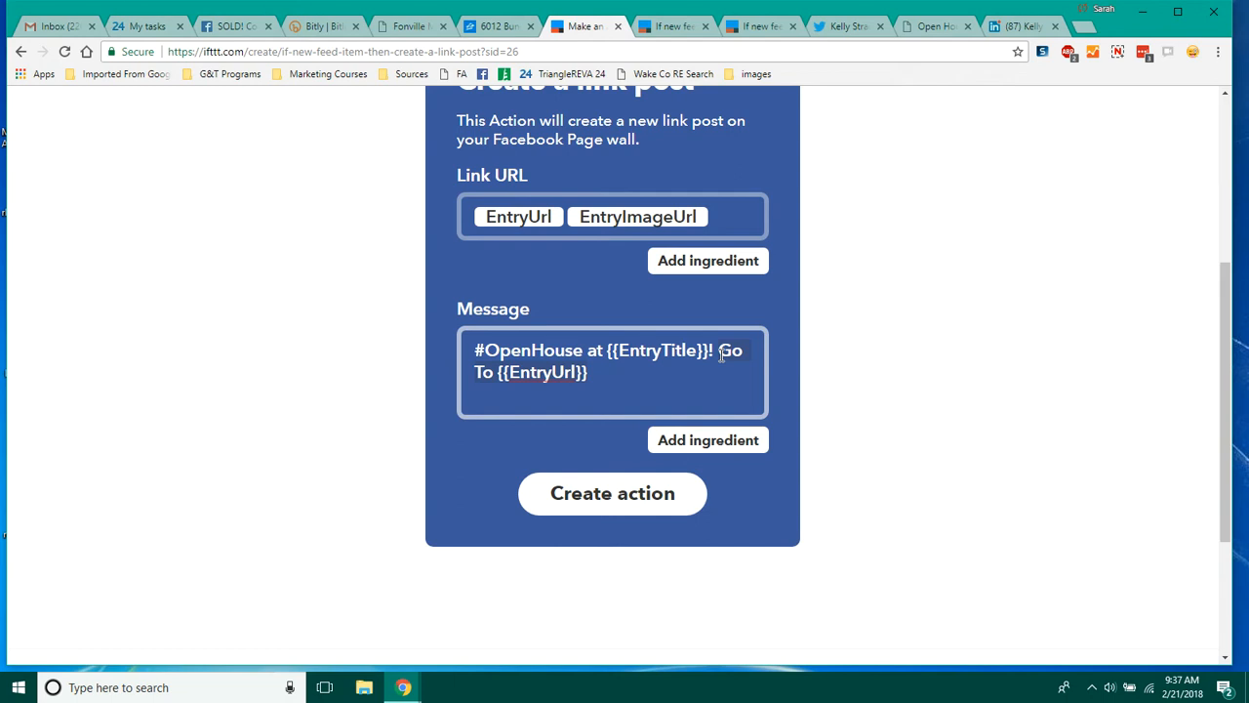
pyautogui.press('BackSpace')
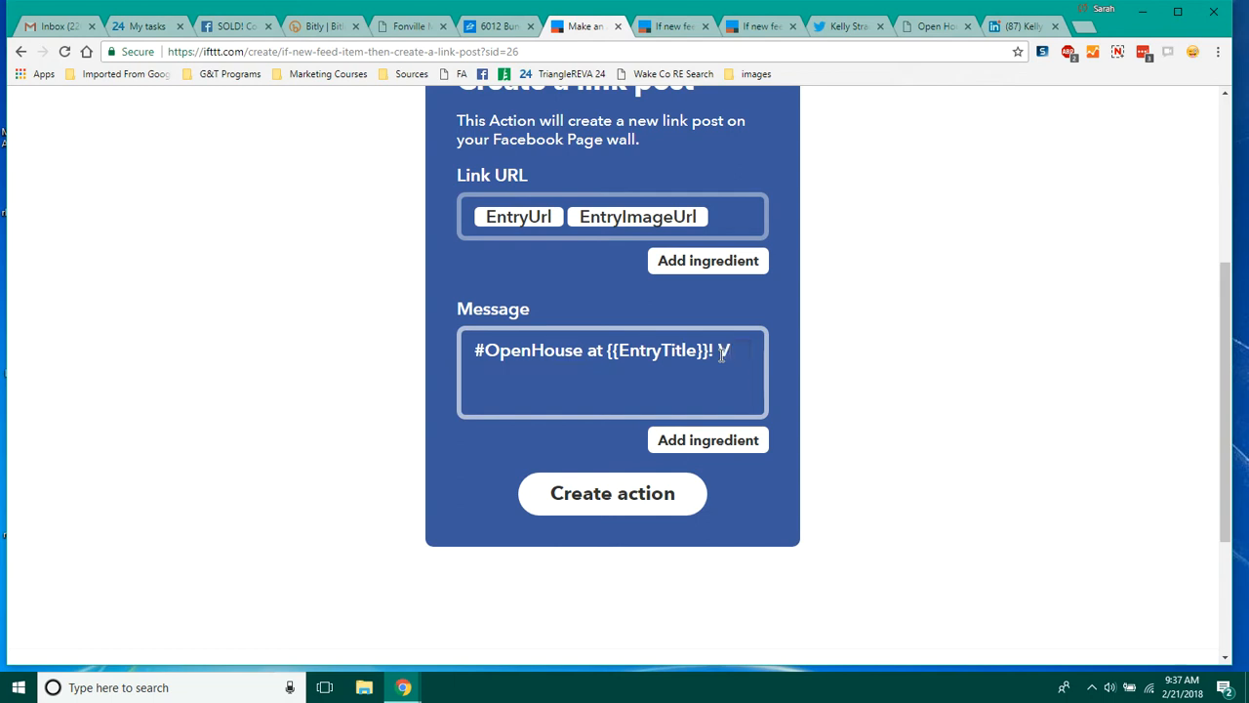
# Step: Continue the message with "Click the link below to see day, time, and to preview the home."
pyautogui.write('Click the link ')
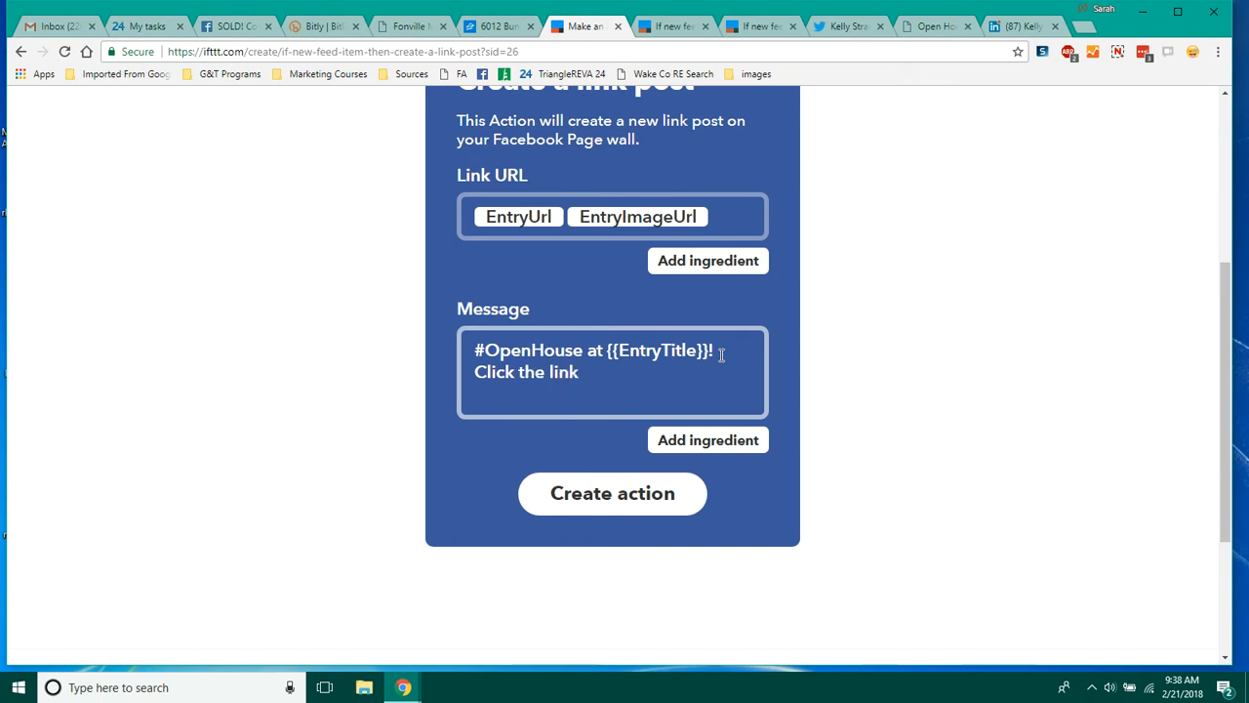
pyautogui.write('below')
pyautogui.write('to see day')
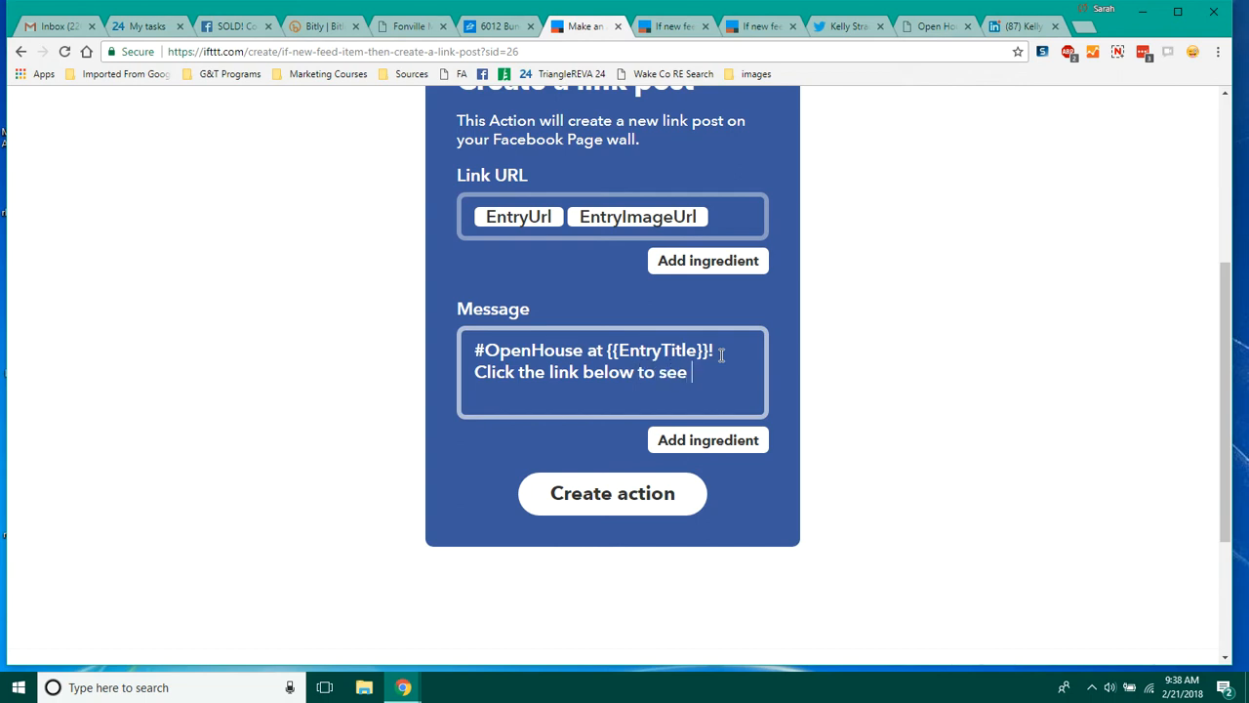
pyautogui.write('nd')
pyautogui.press('BackSpace')
pyautogui.press('BackSpace')
pyautogui.press('BackSpace')
pyautogui.write(', time, and')
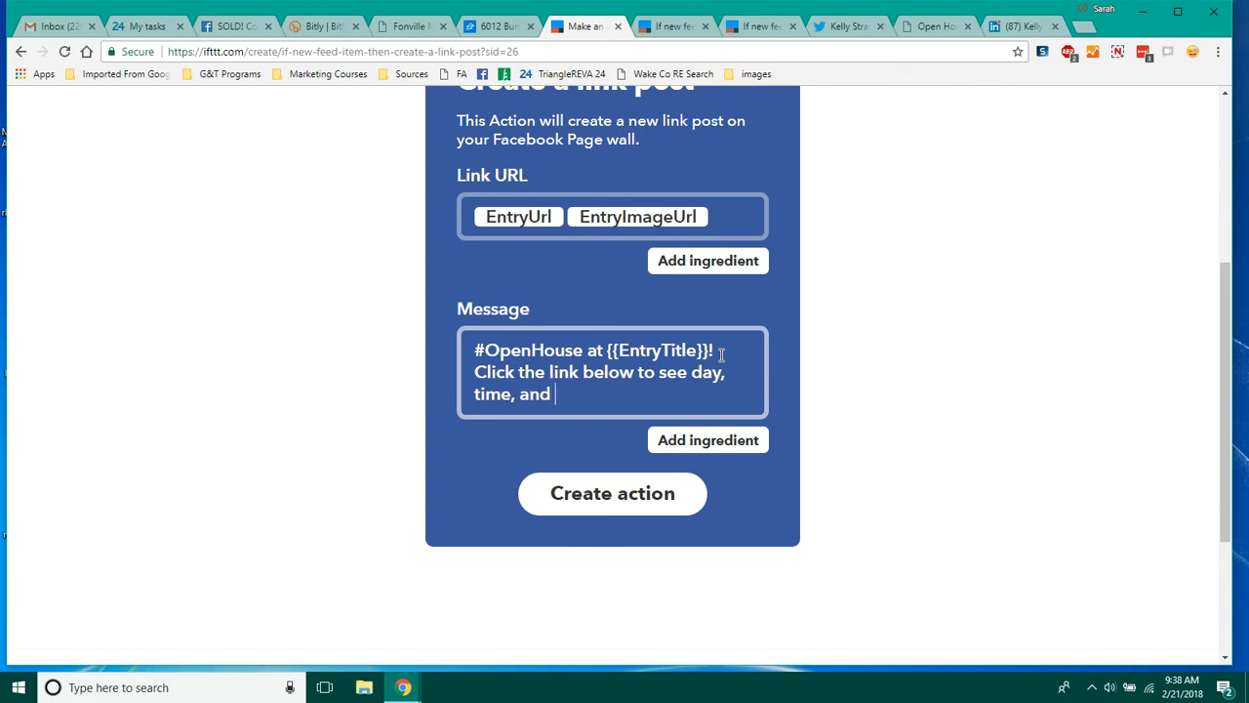
pyautogui.write(' to preview the h')
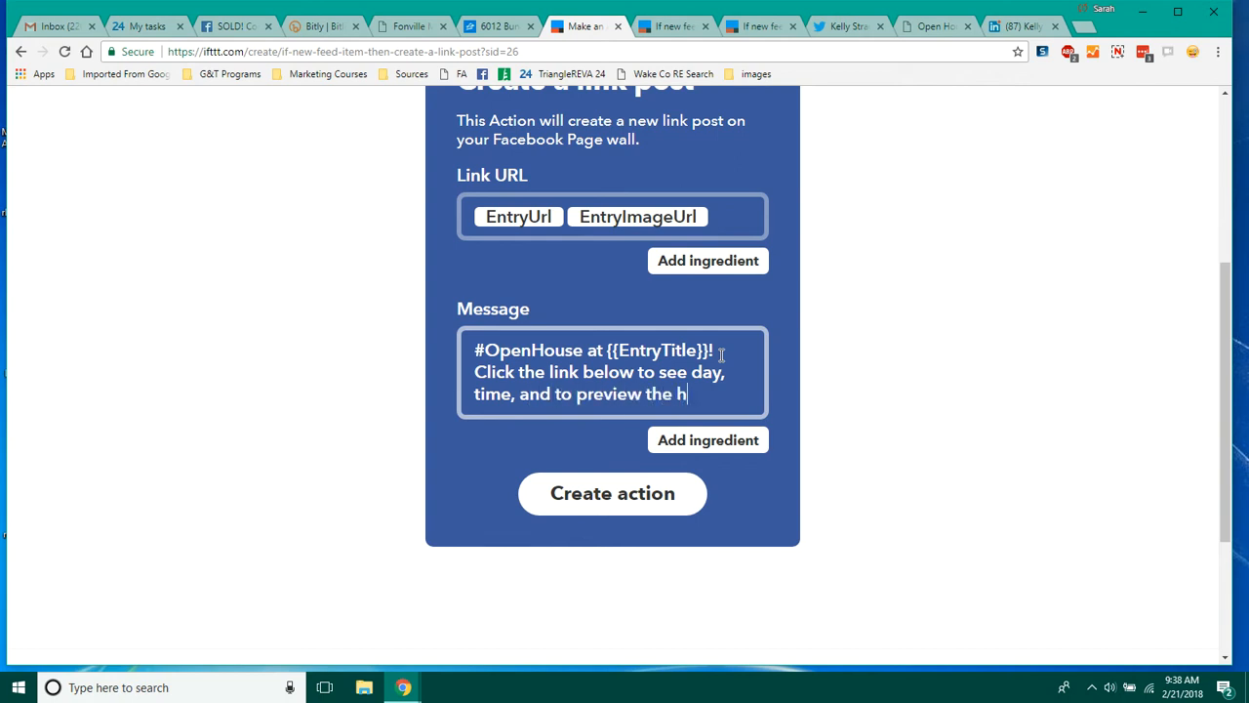
pyautogui.write('ome.')
# Step: After checking the sold-homes applet's message, add a new line "To learn more about this home or schedule a private showing, contact me at" plus the agent's phone number
pyautogui.click(669, 26)
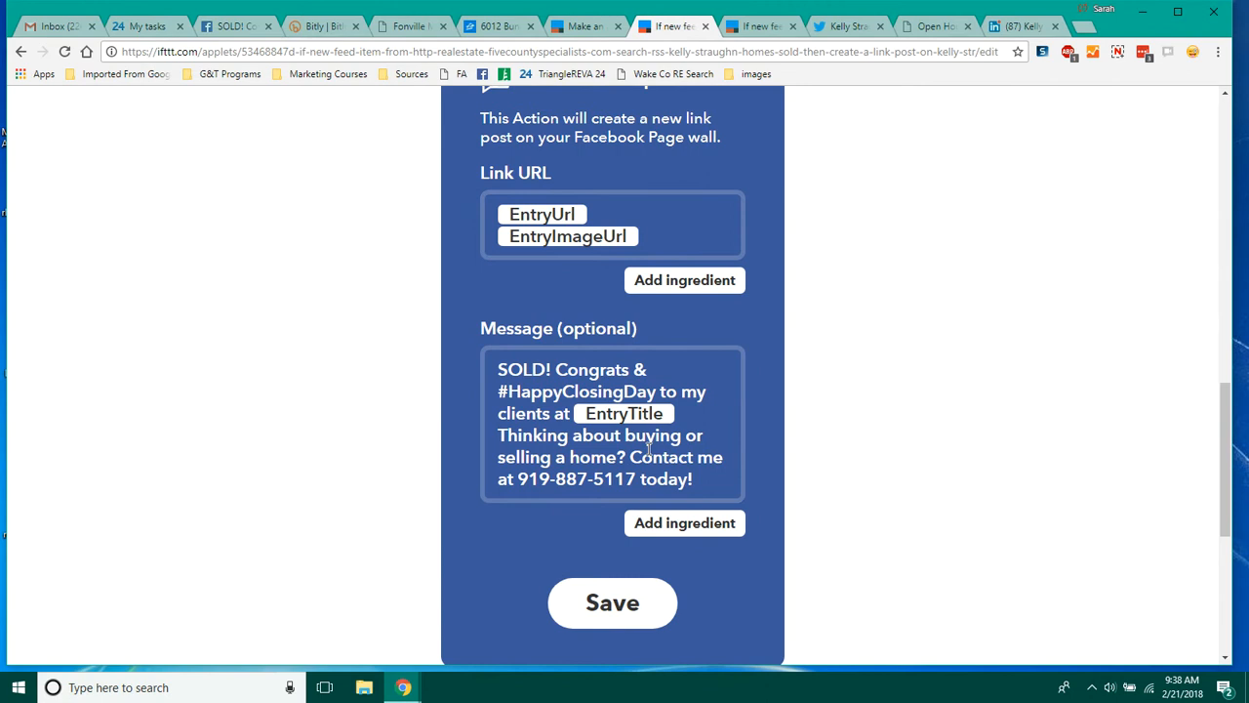
pyautogui.click(585, 27)
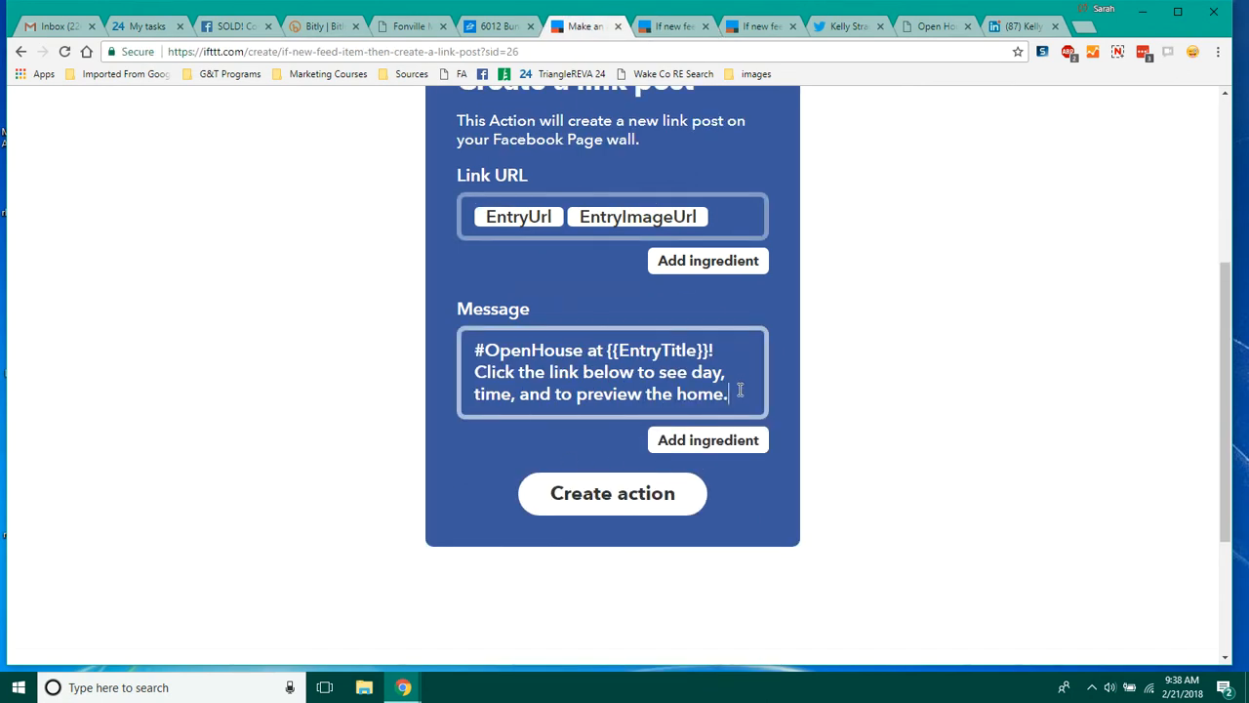
pyautogui.press('Return')
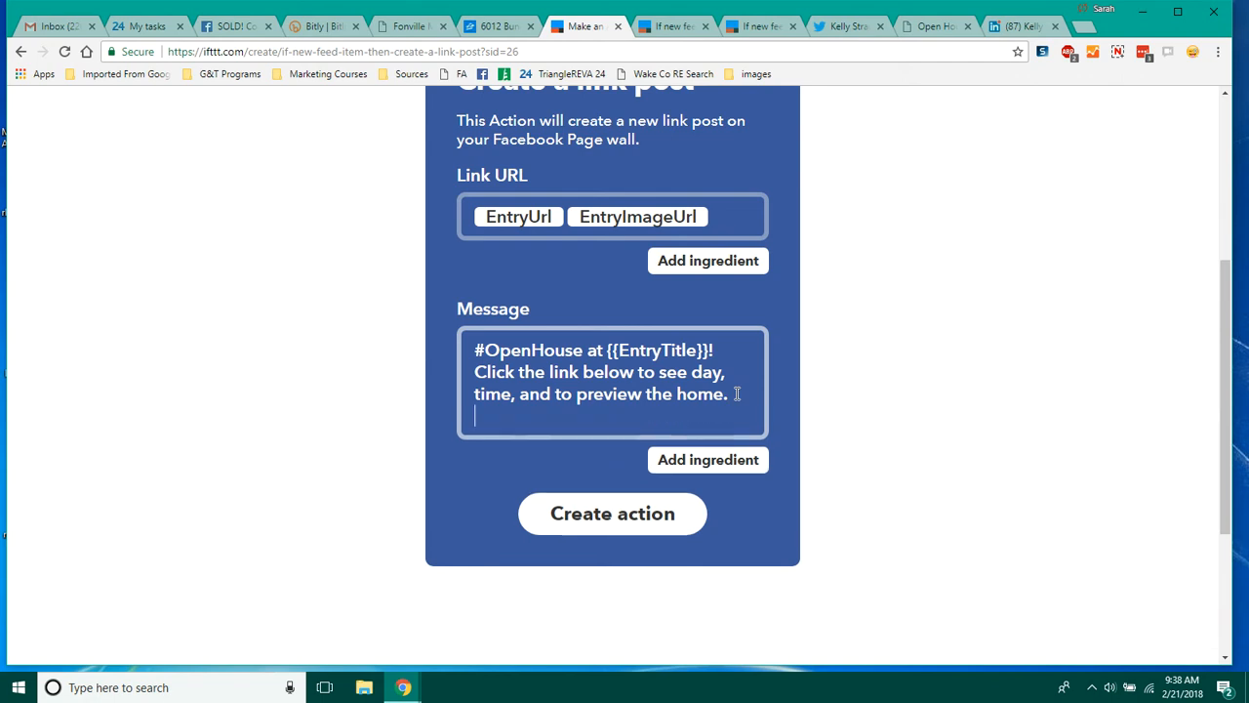
pyautogui.write('To learn more')
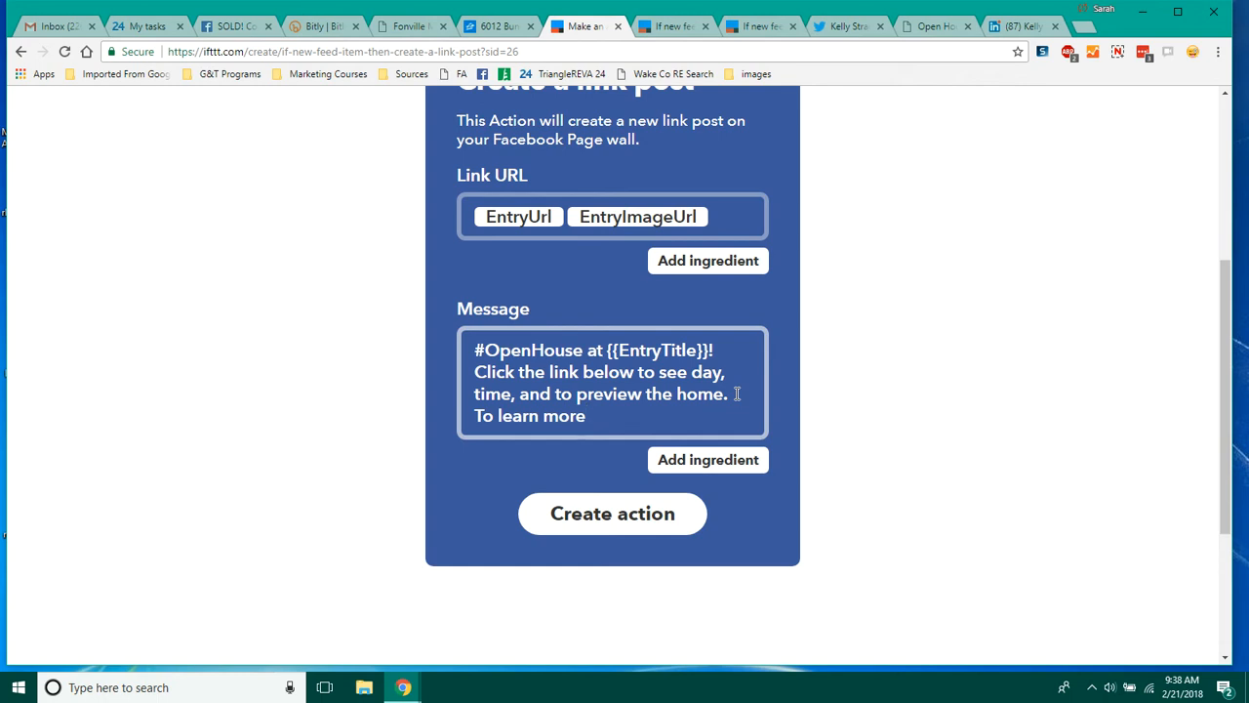
pyautogui.write(' about this home or')
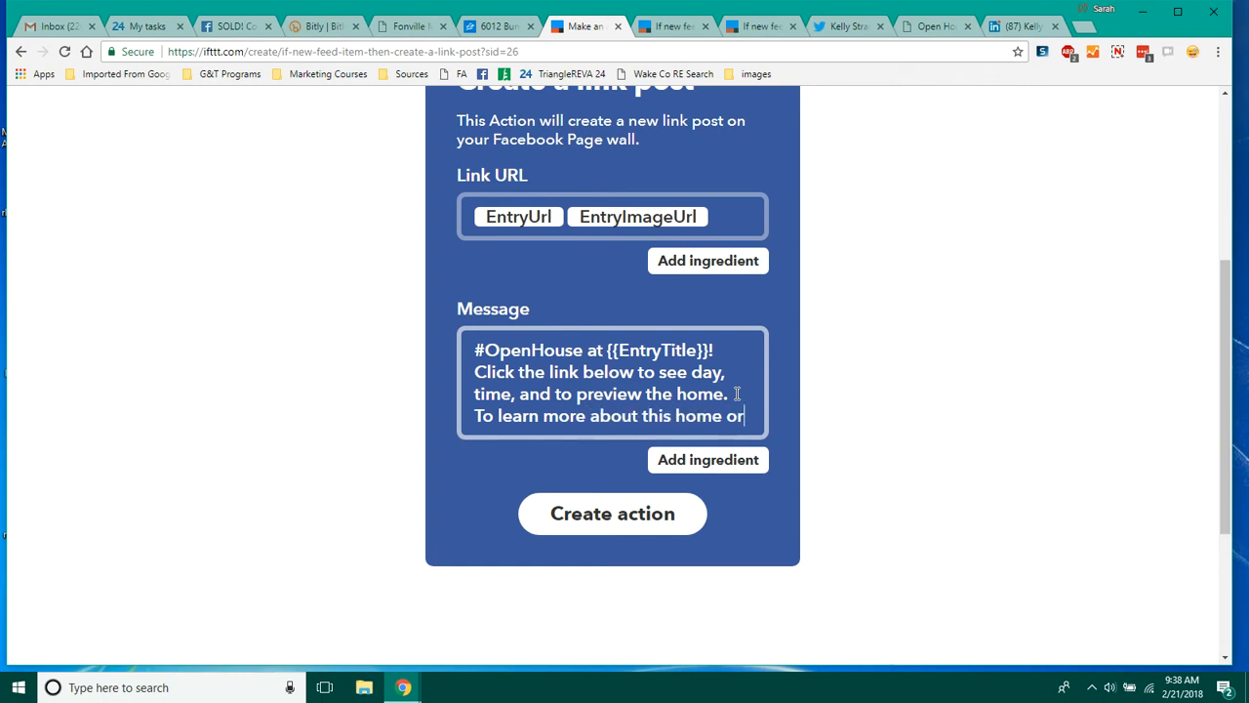
pyautogui.write(' schedule a sho')
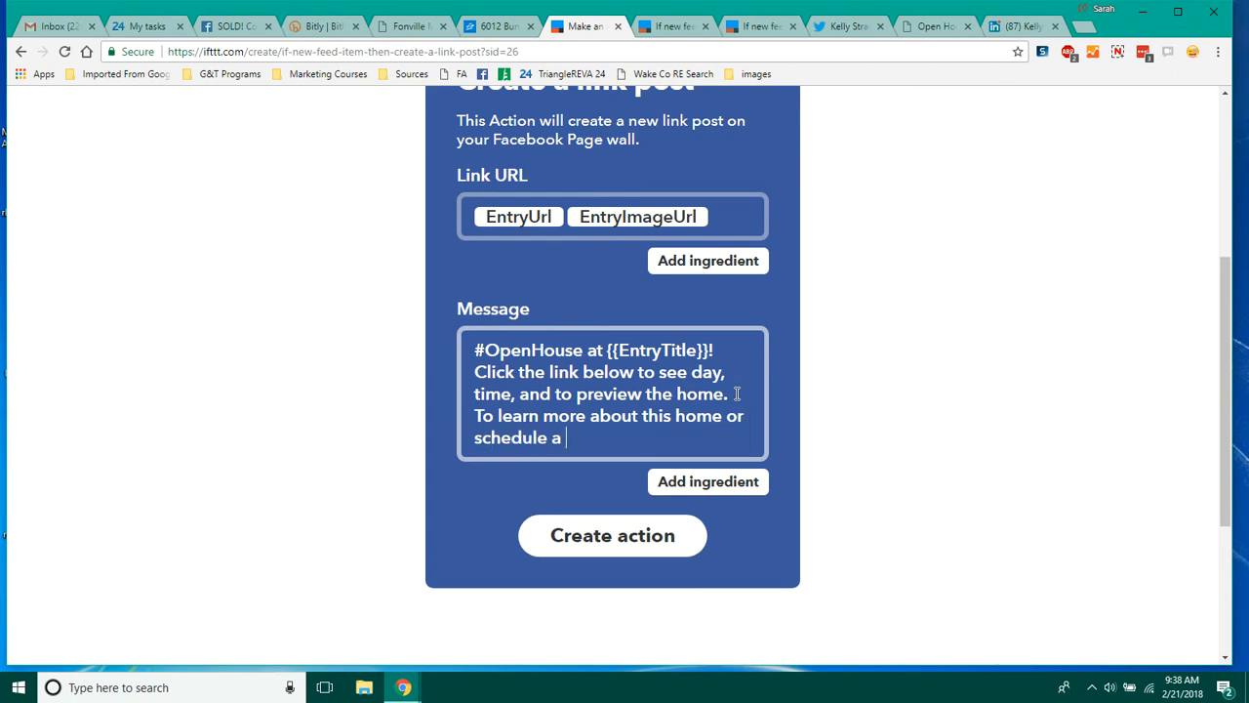
pyautogui.press('BackSpace')
pyautogui.press('BackSpace')
pyautogui.press('BackSpace')
pyautogui.write('private showing, ')
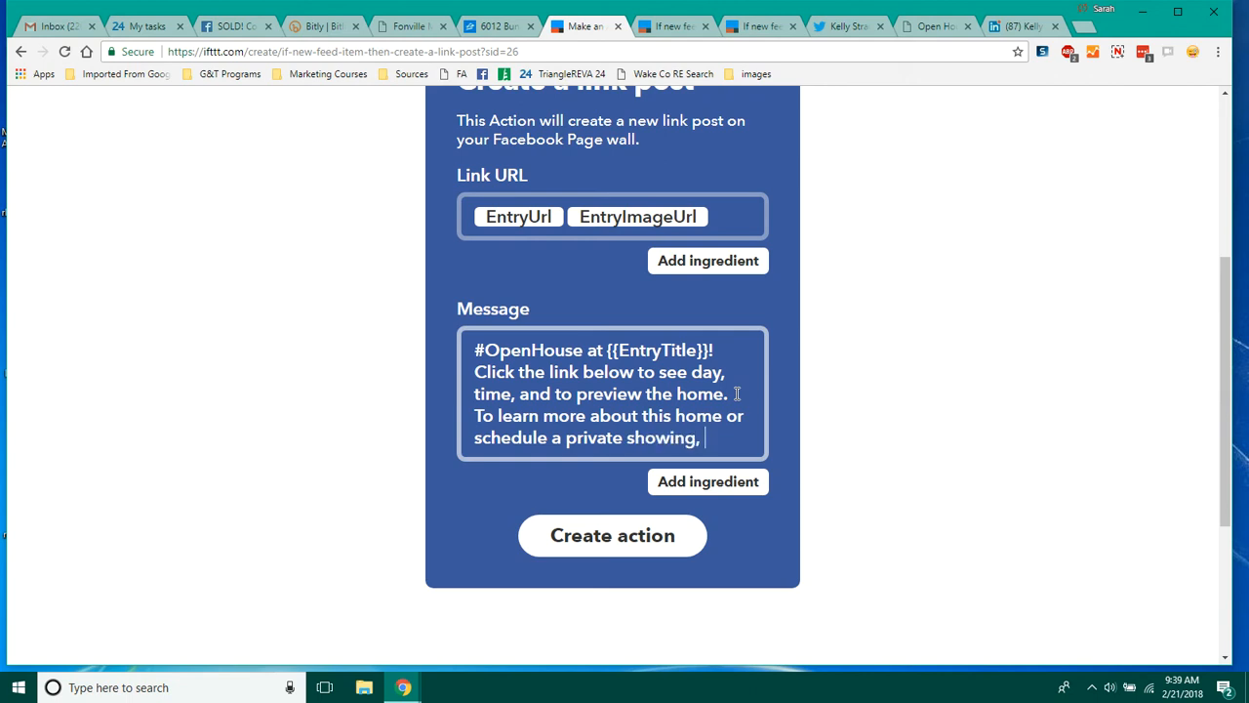
pyautogui.write('contact ')
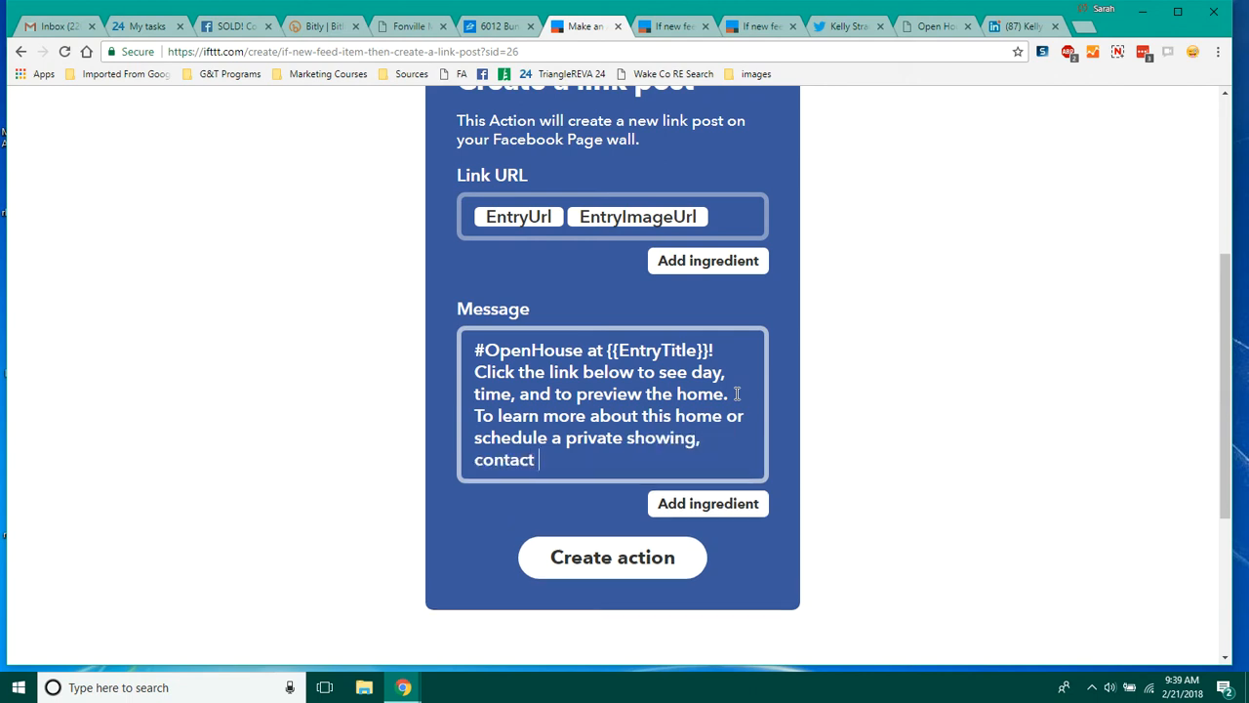
pyautogui.write('us at')
pyautogui.press('BackSpace')
pyautogui.press('BackSpace')
pyautogui.press('BackSpace')
pyautogui.press('BackSpace')
pyautogui.press('BackSpace')
pyautogui.press('BackSpace')
pyautogui.write('me at')
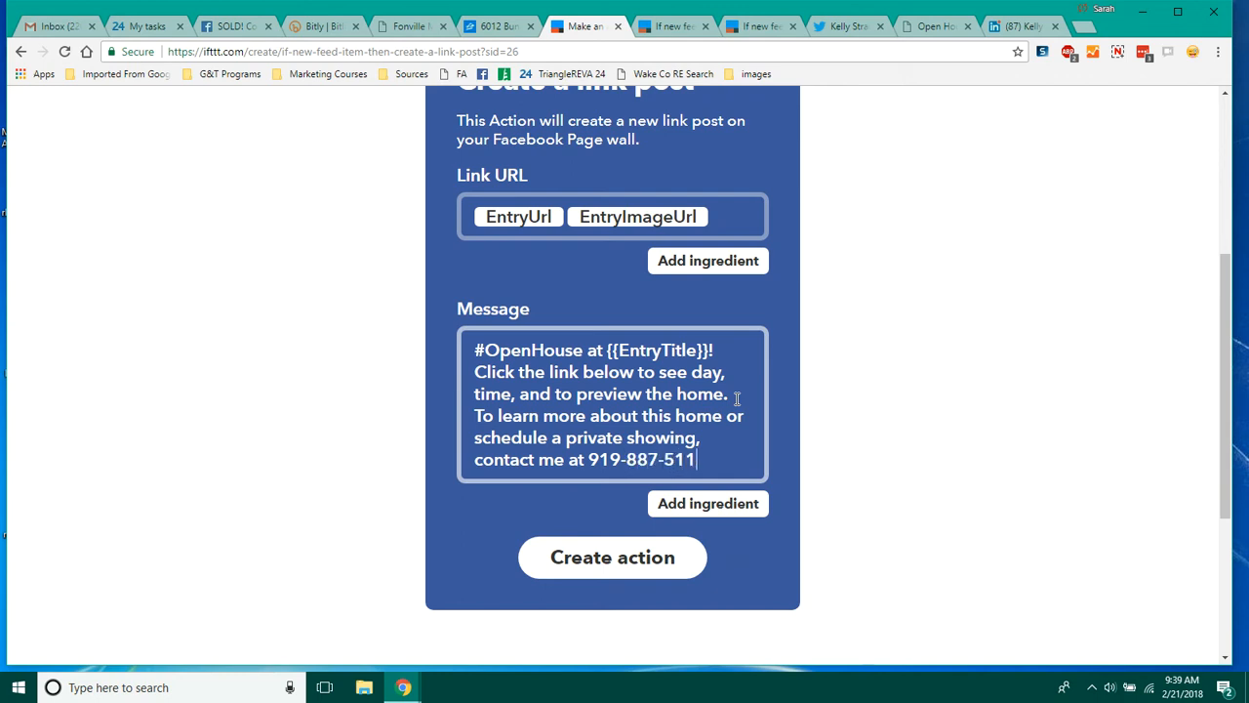
# Step: Create the action, turn off notifications when the applet runs, and finish the applet
pyautogui.click(605, 574)
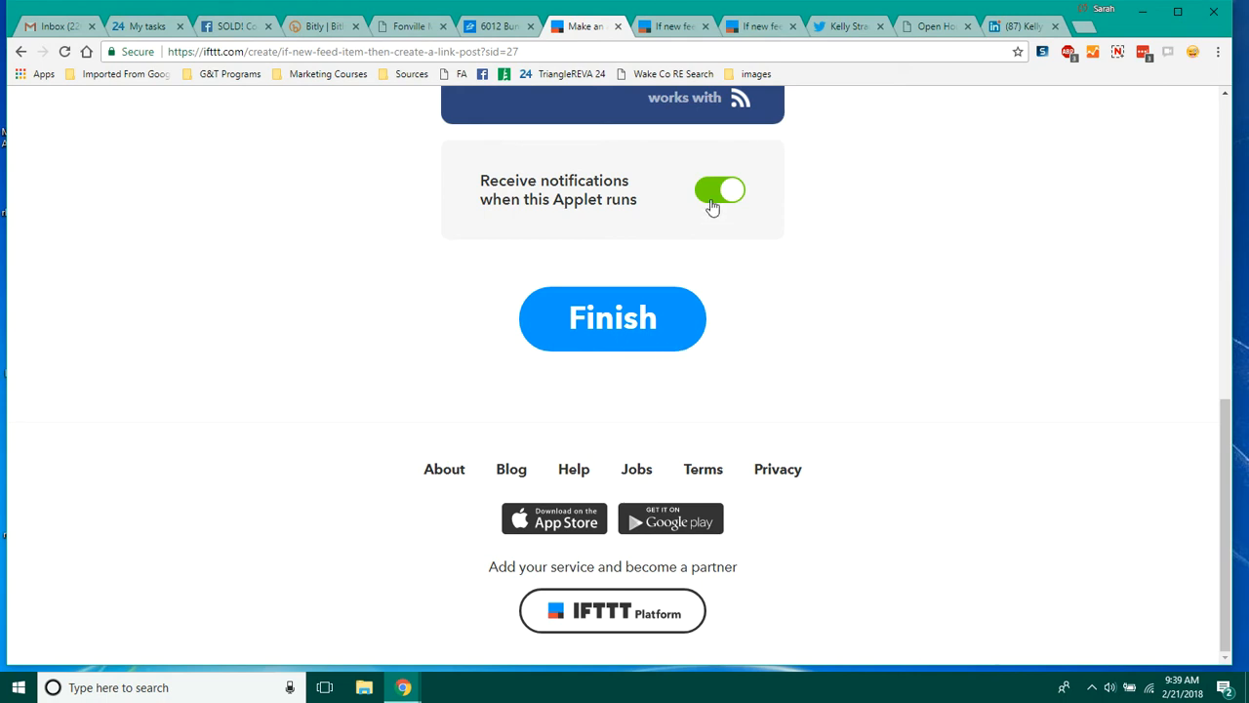
pyautogui.click(711, 201)
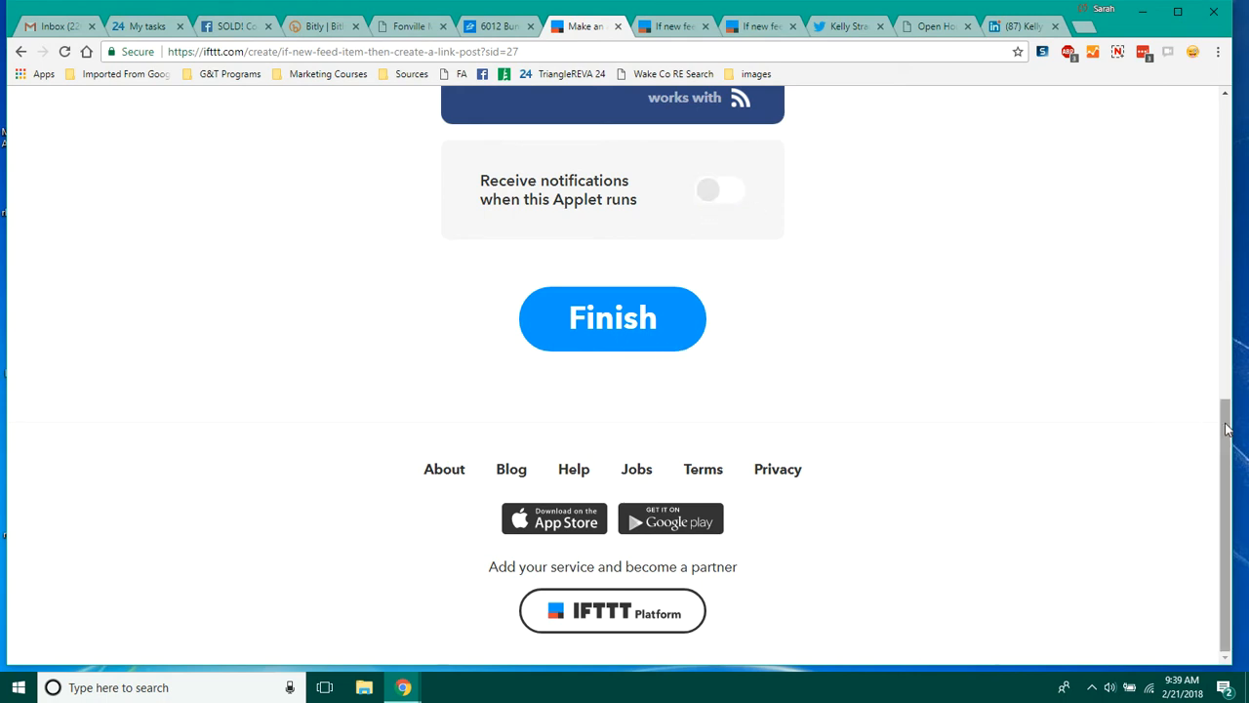
pyautogui.moveTo(1226, 429); pyautogui.dragTo(1208, 320)
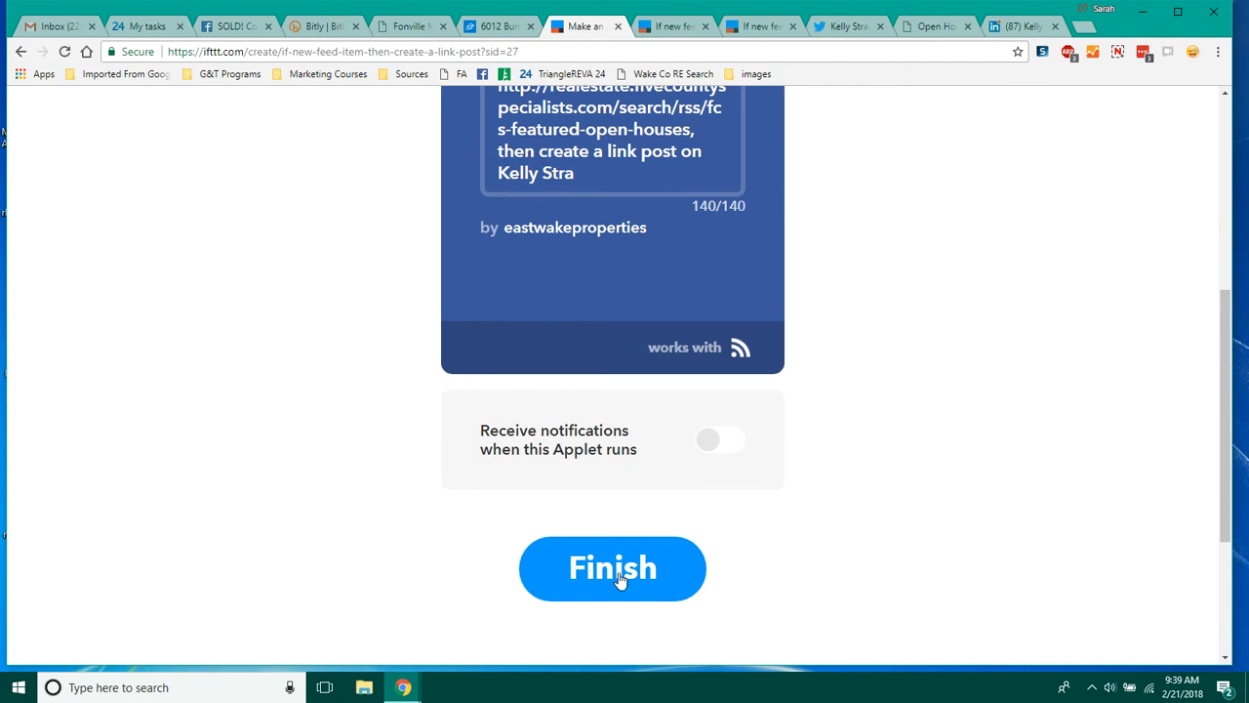
pyautogui.click(613, 571)
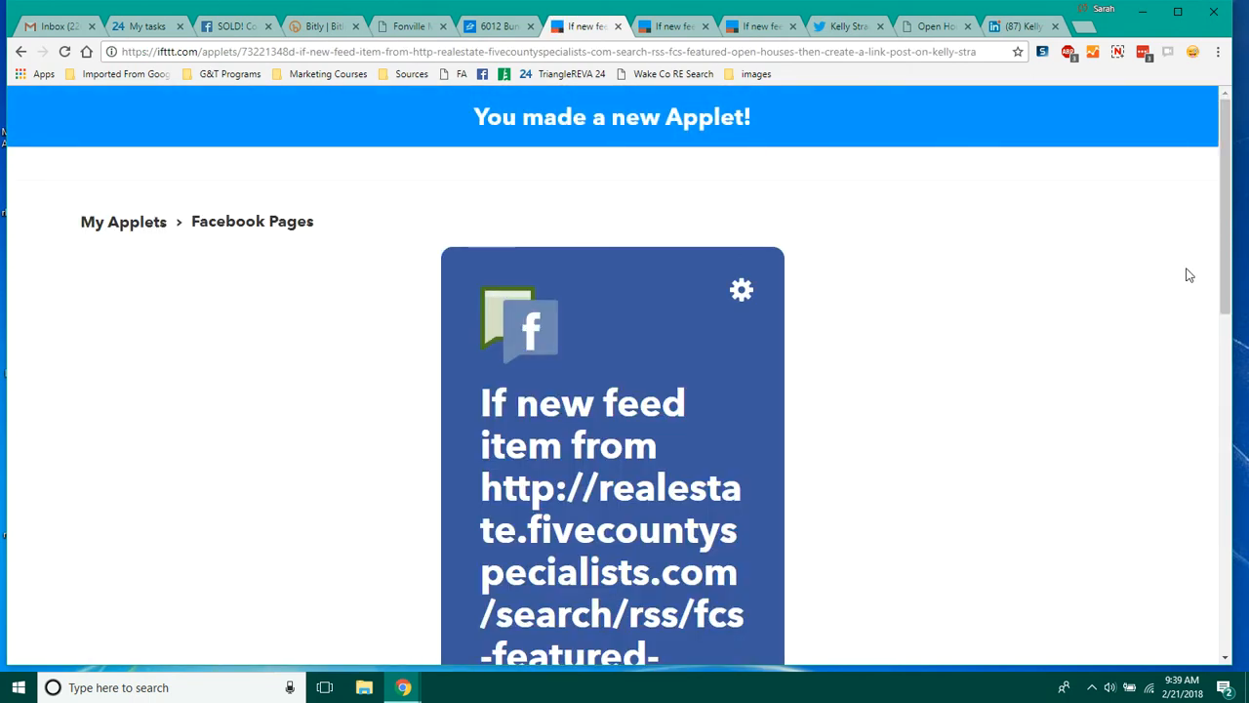
# Step: Review the new open-house applet's page and settings
pyautogui.moveTo(1226, 221); pyautogui.dragTo(1218, 309)
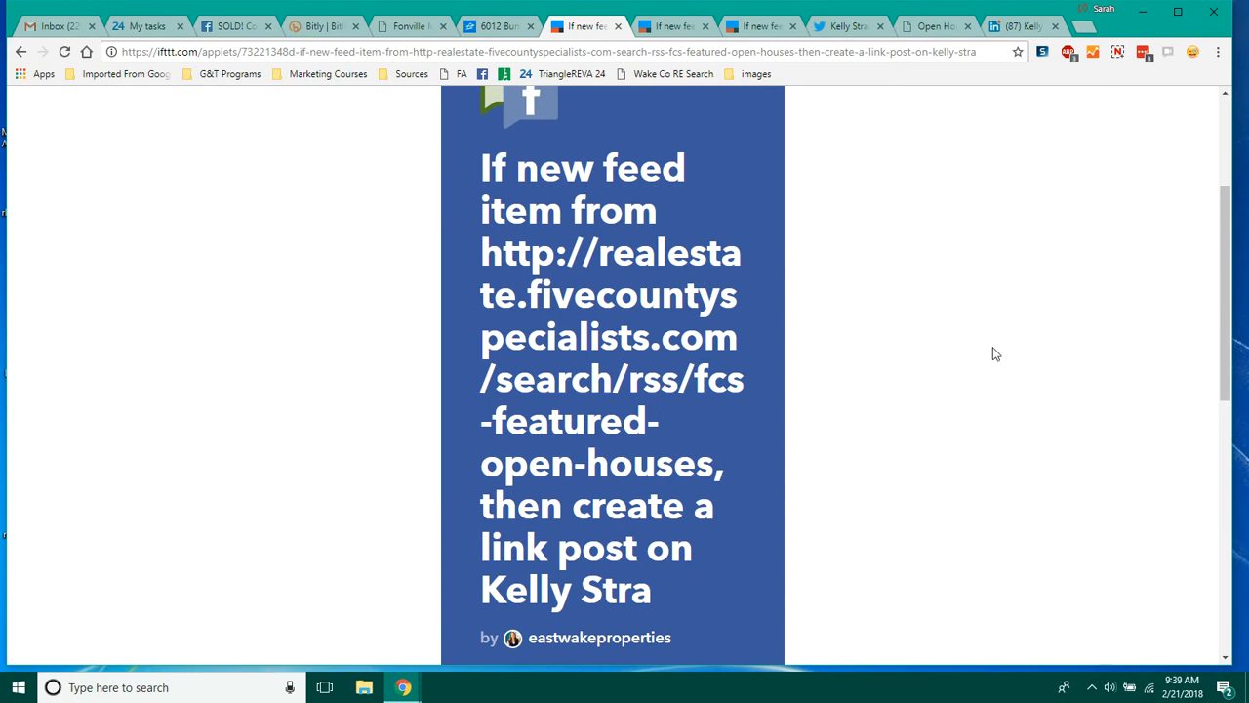
pyautogui.moveTo(715, 465); pyautogui.dragTo(490, 283)
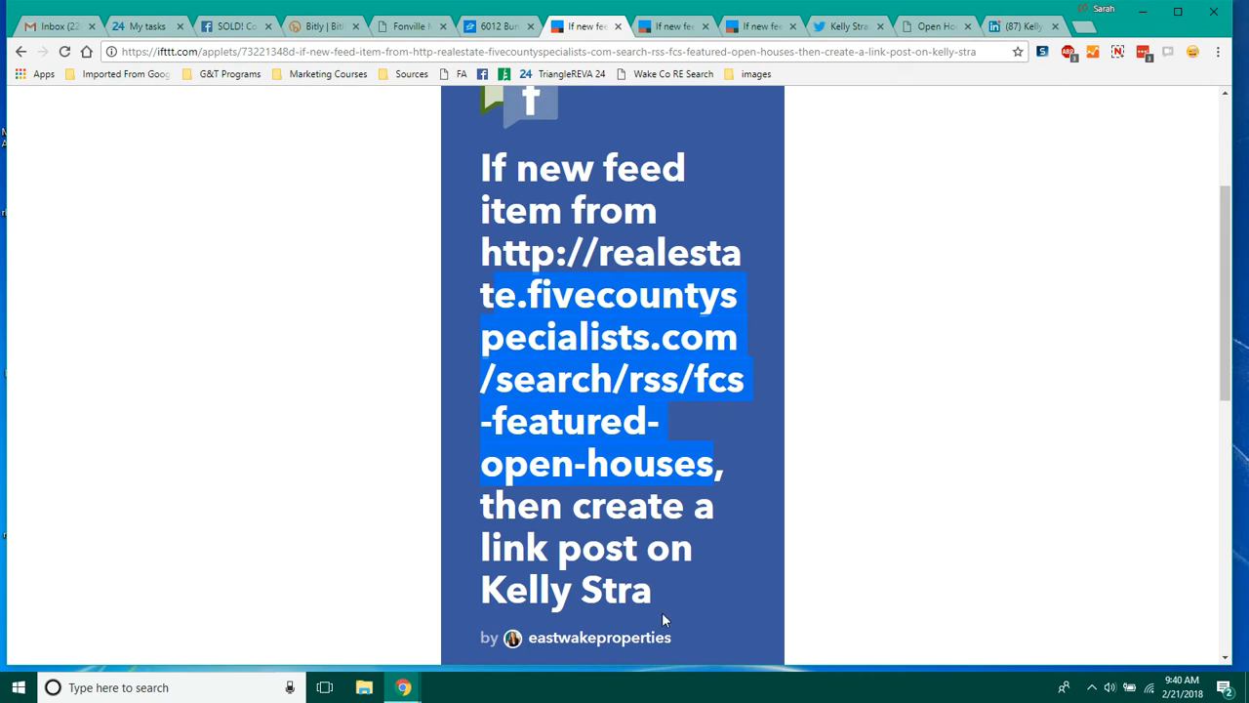
pyautogui.moveTo(1228, 314); pyautogui.dragTo(1220, 416)
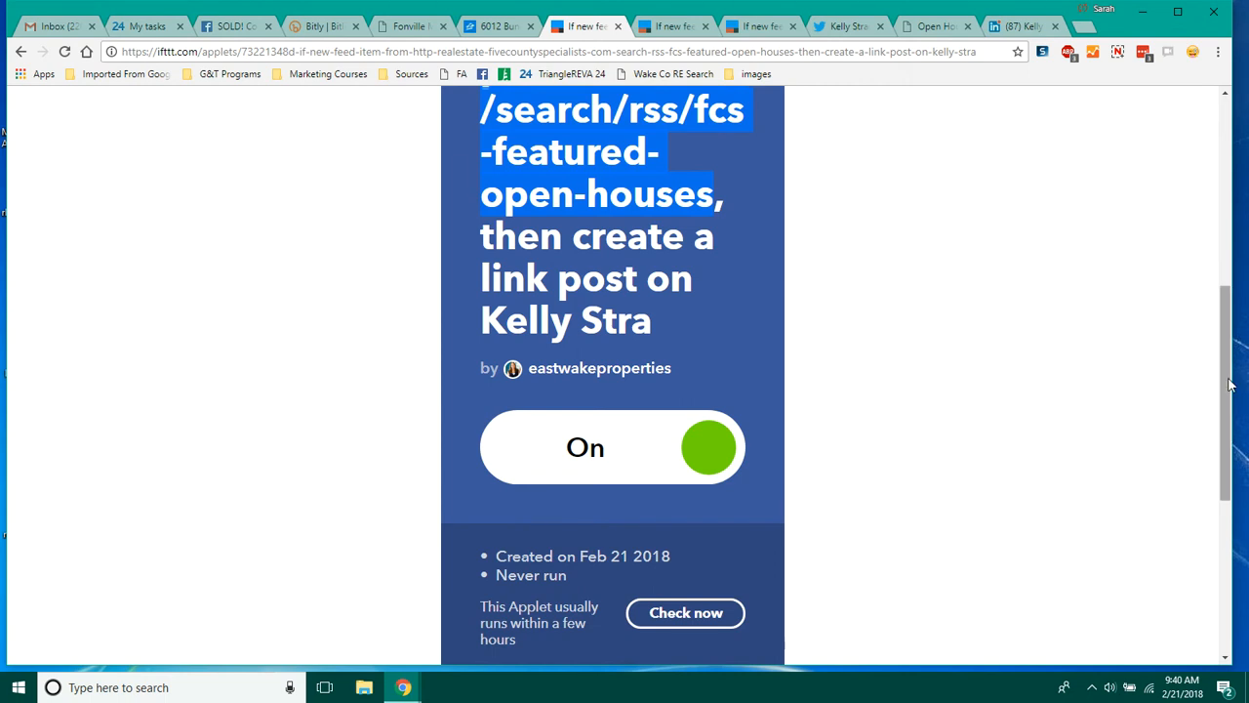
pyautogui.moveTo(1230, 386); pyautogui.dragTo(1233, 195)
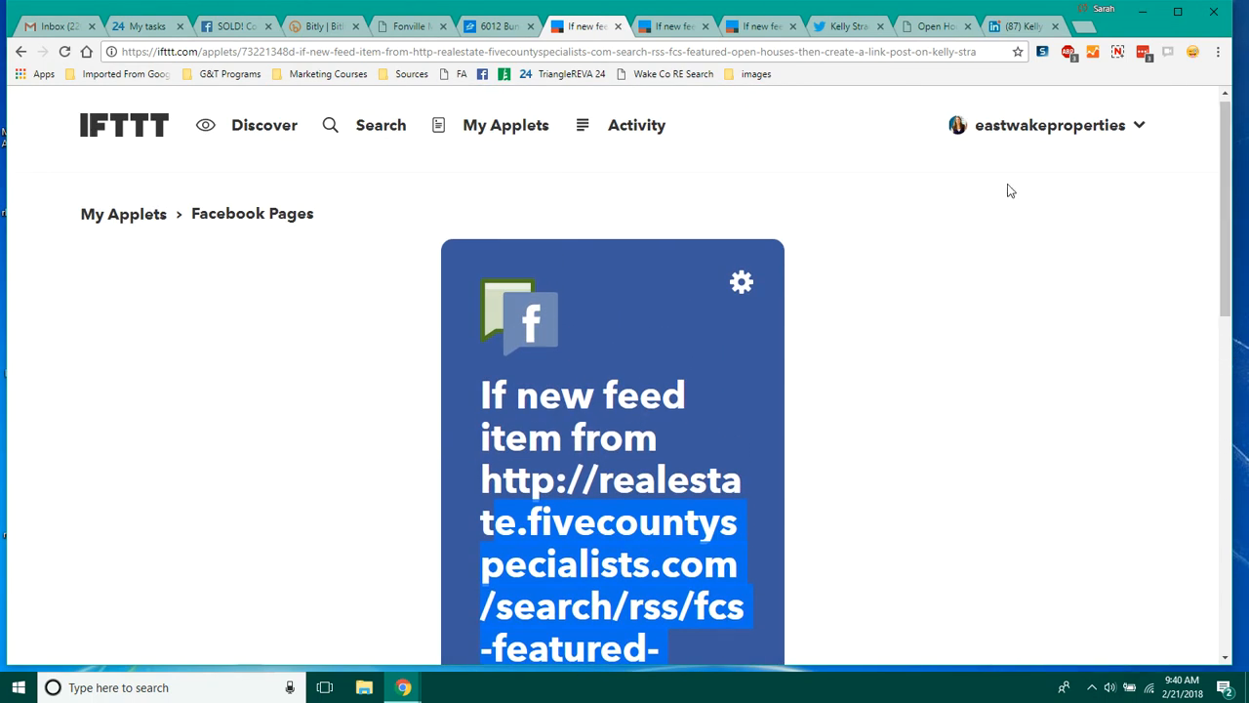
# Step: Start a new applet using the RSS Feed service's New feed item trigger
pyautogui.click(1044, 135)
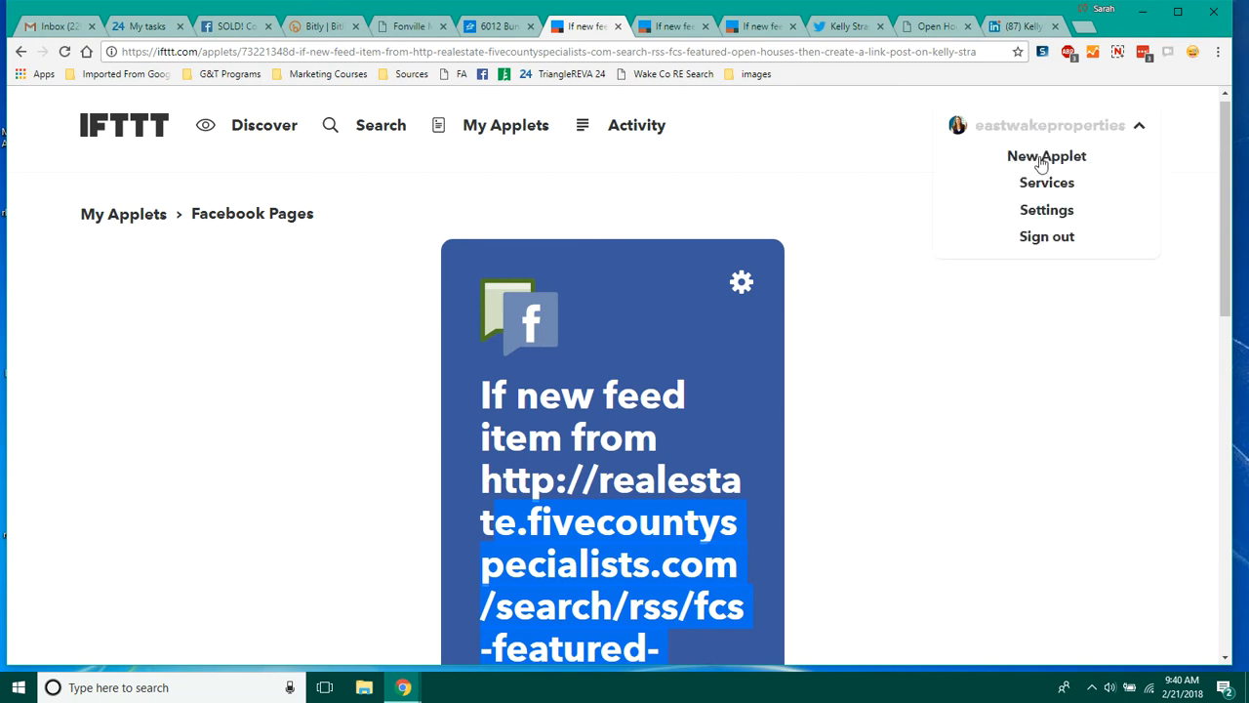
pyautogui.click(1042, 160)
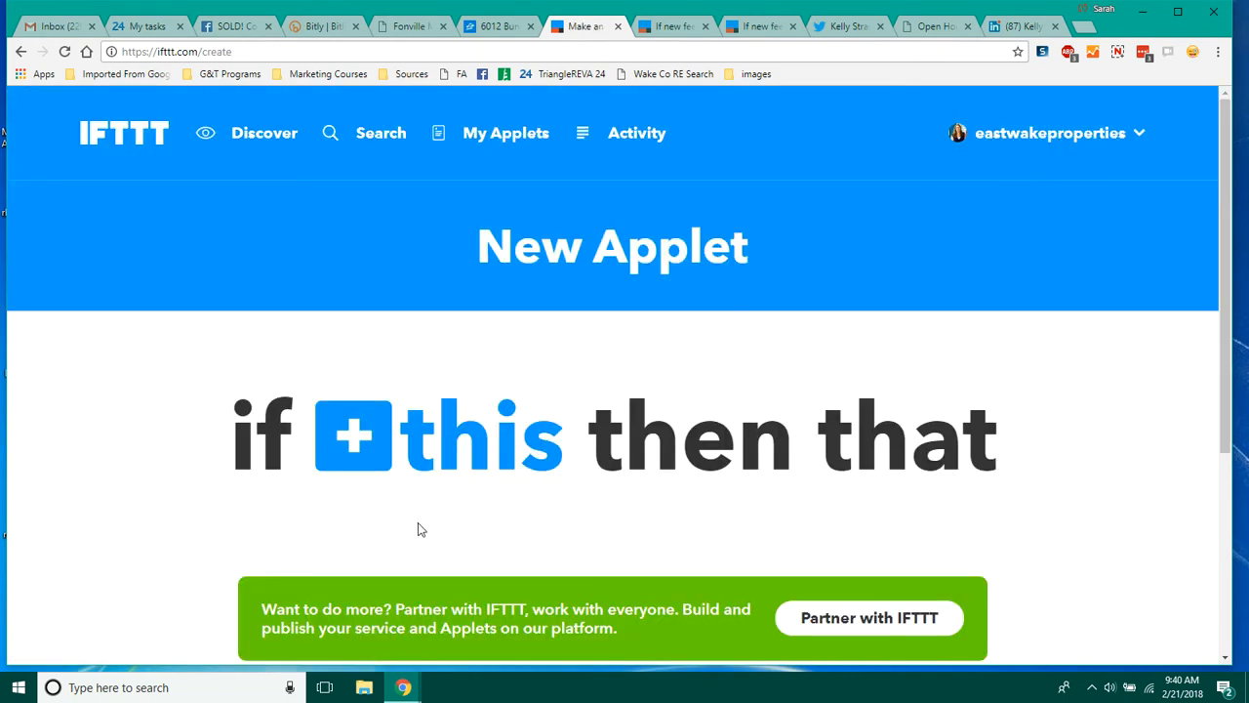
pyautogui.click(480, 463)
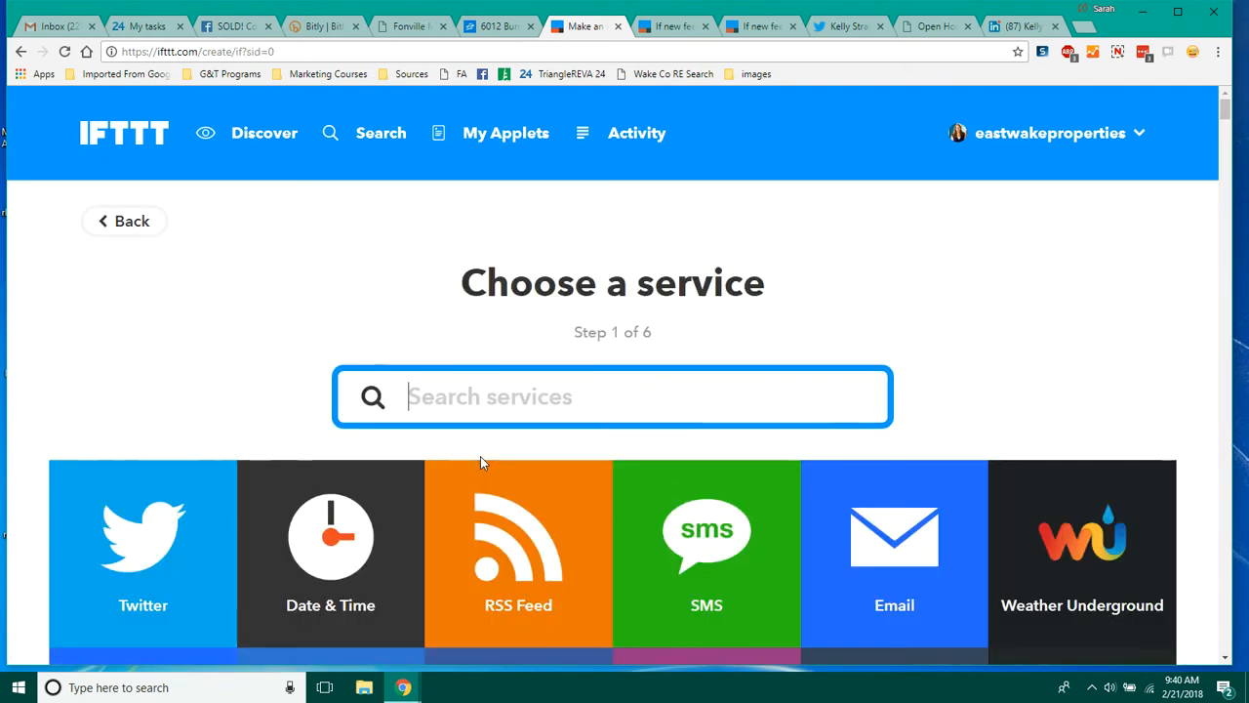
pyautogui.click(495, 549)
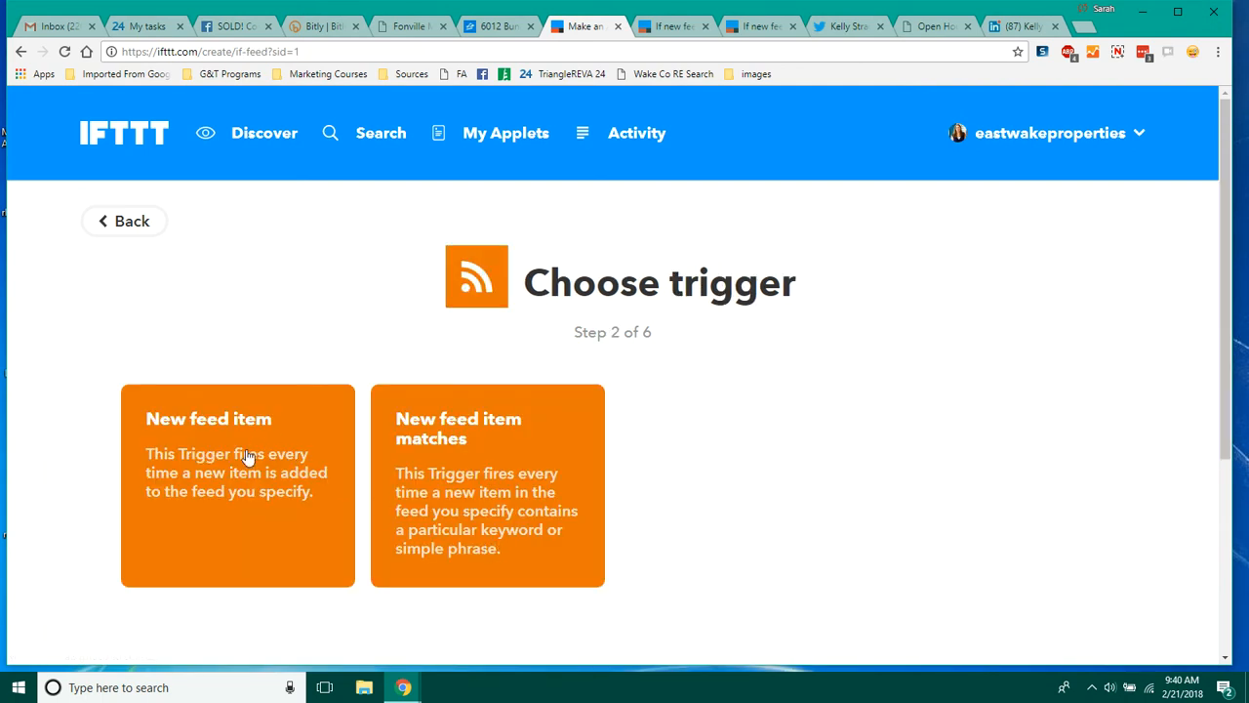
pyautogui.click(247, 456)
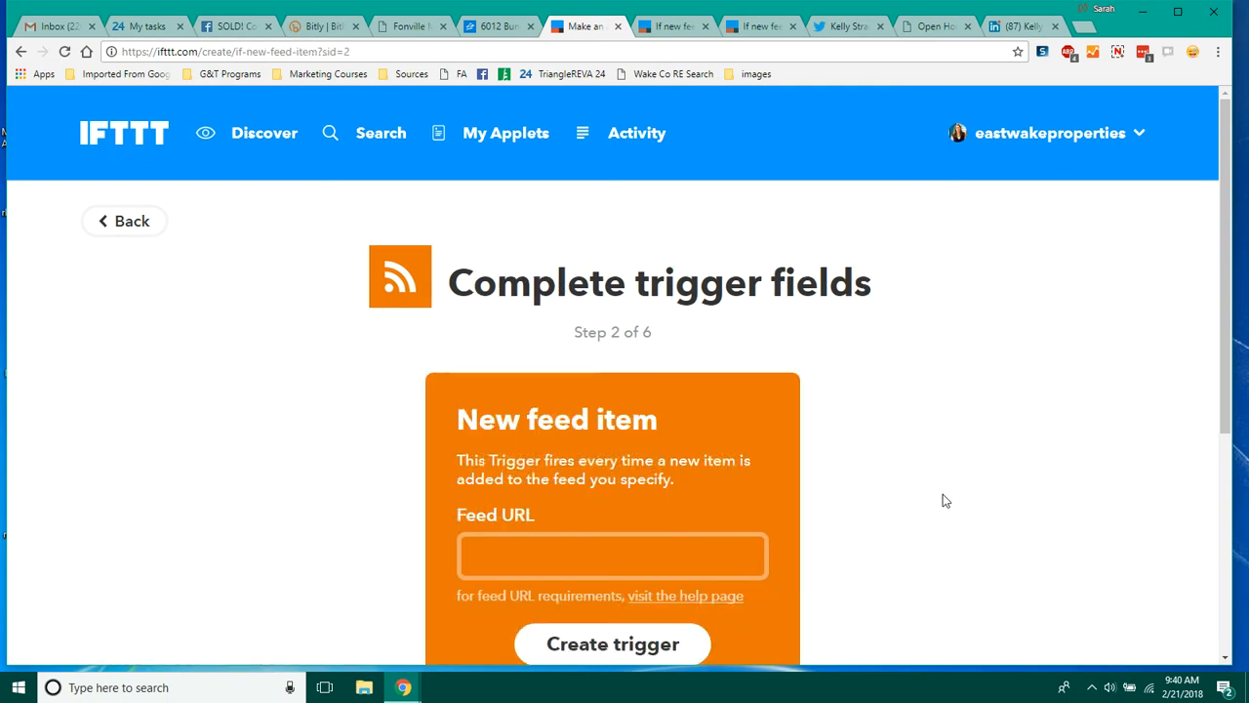
pyautogui.moveTo(1225, 285); pyautogui.dragTo(1225, 325)
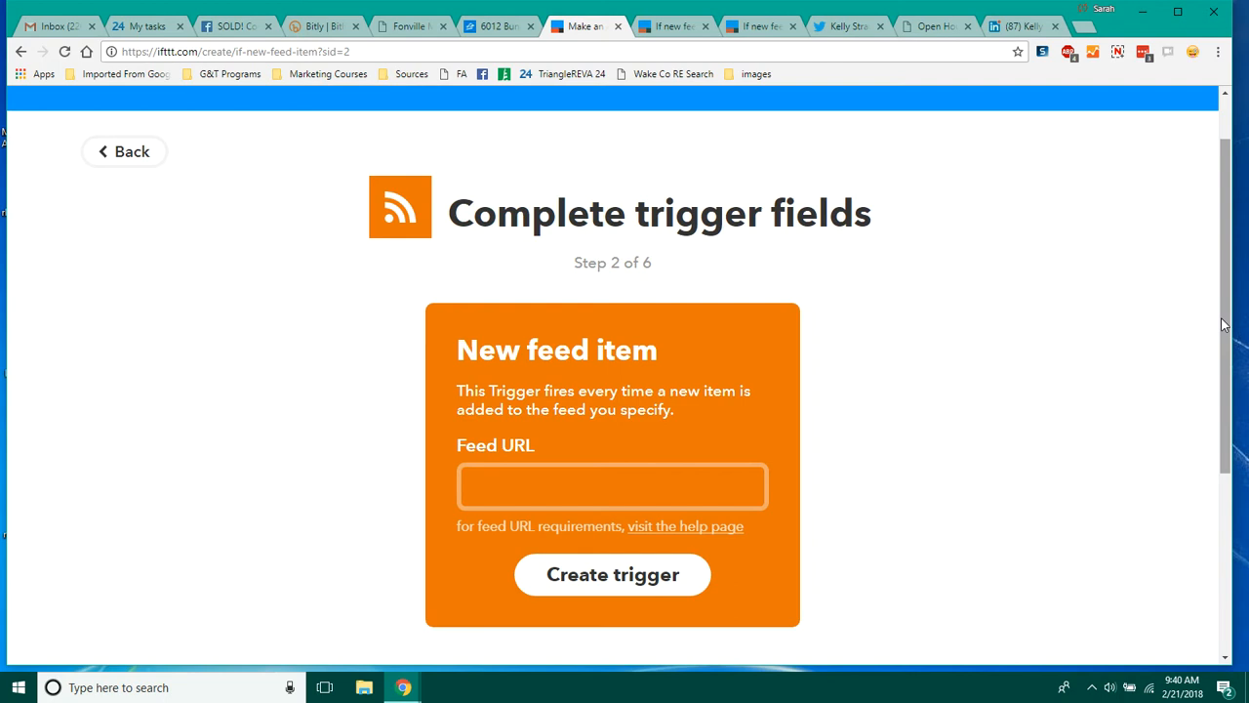
pyautogui.moveTo(1224, 325); pyautogui.dragTo(1228, 349)
pyautogui.click(637, 442)
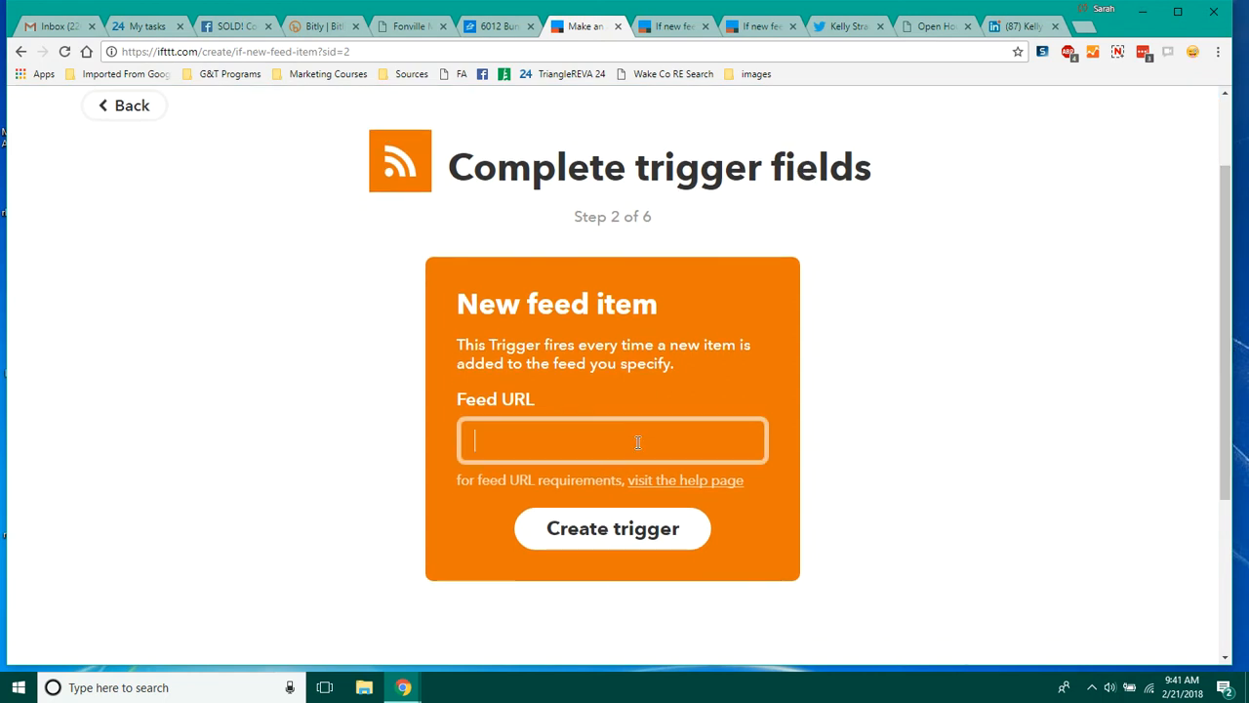
pyautogui.write('http://realestate.fivecountyspecialists.com/search/rss/fcs-featured-open-houses')
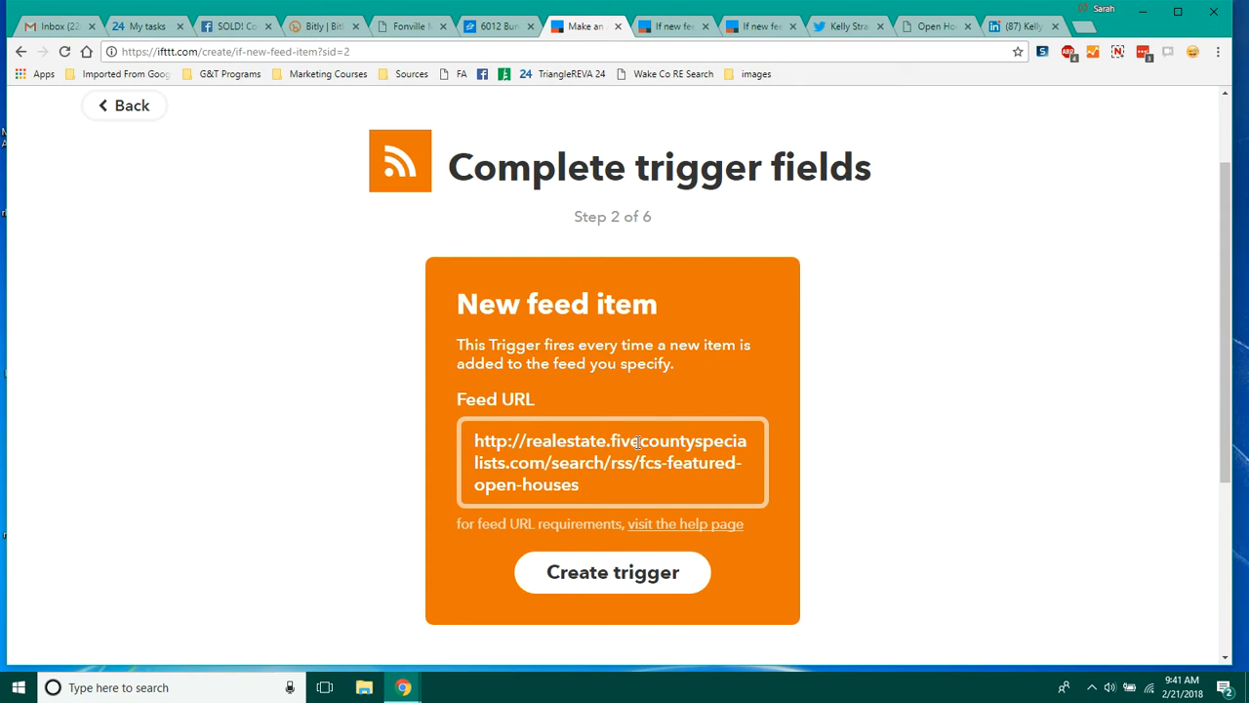
pyautogui.click(607, 568)
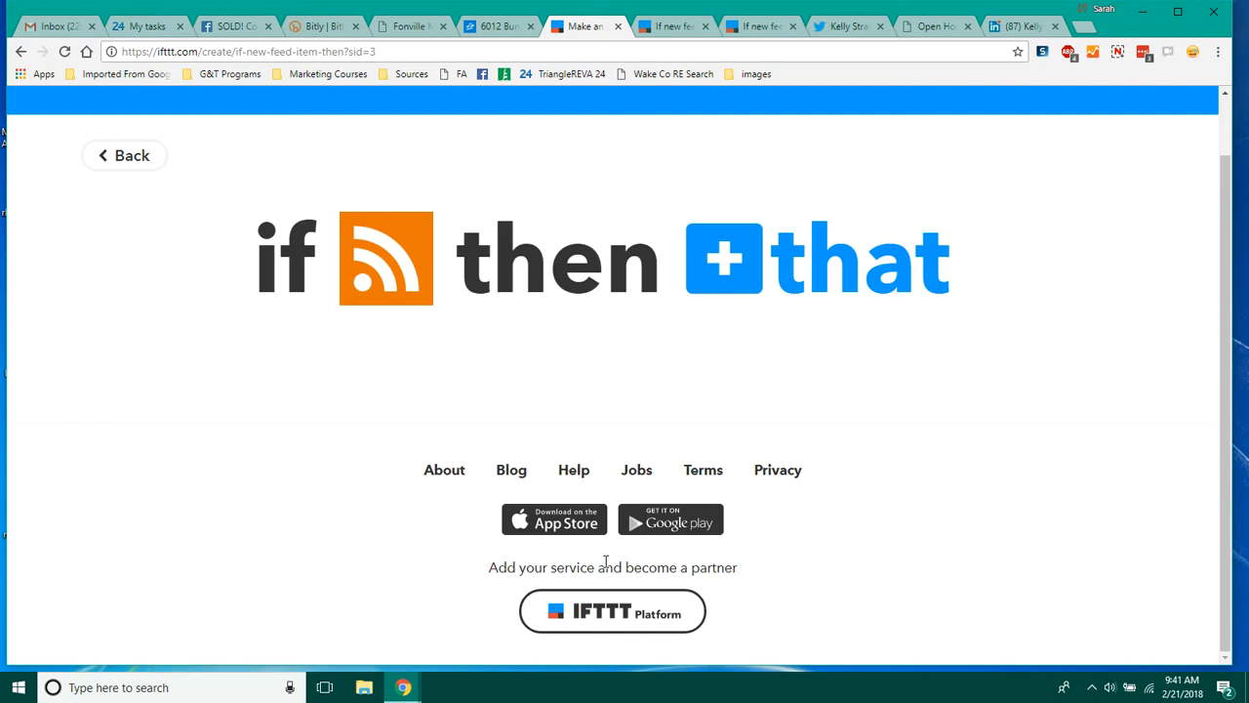
# Step: Choose LinkedIn as the action service and select its Share a link action
pyautogui.click(846, 282)
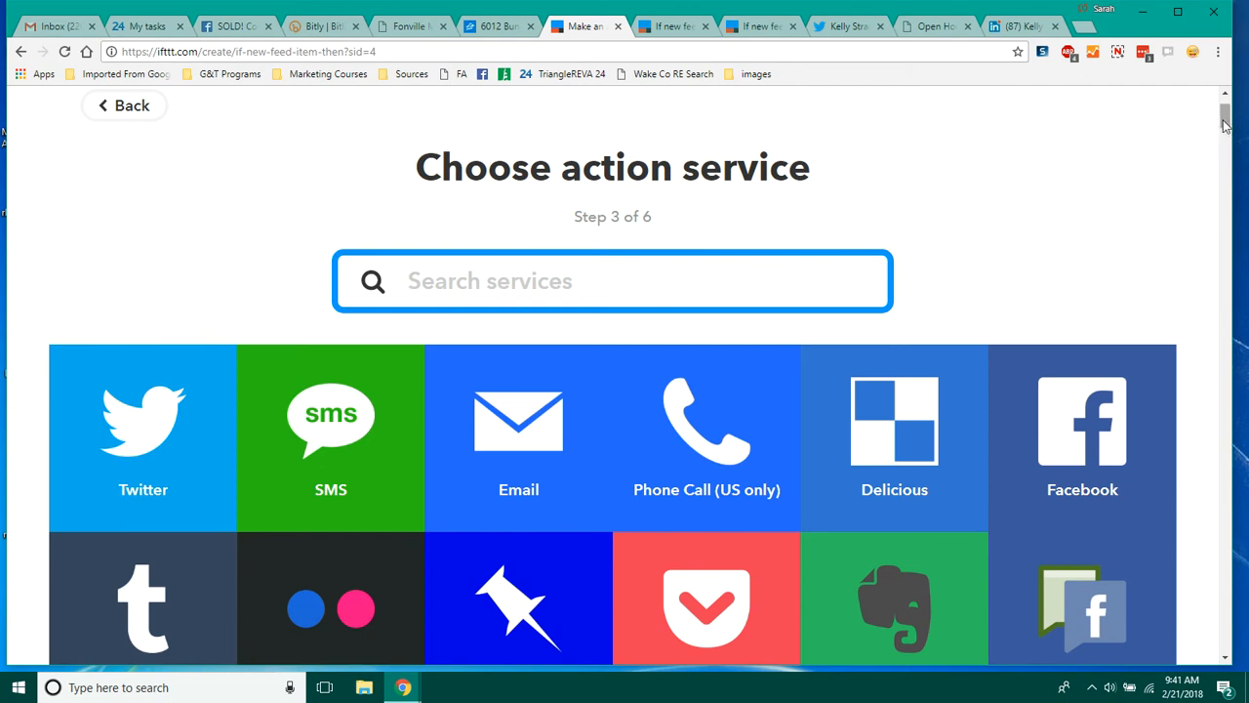
pyautogui.moveTo(1222, 119); pyautogui.dragTo(1220, 202)
pyautogui.moveTo(1222, 212); pyautogui.dragTo(1218, 105)
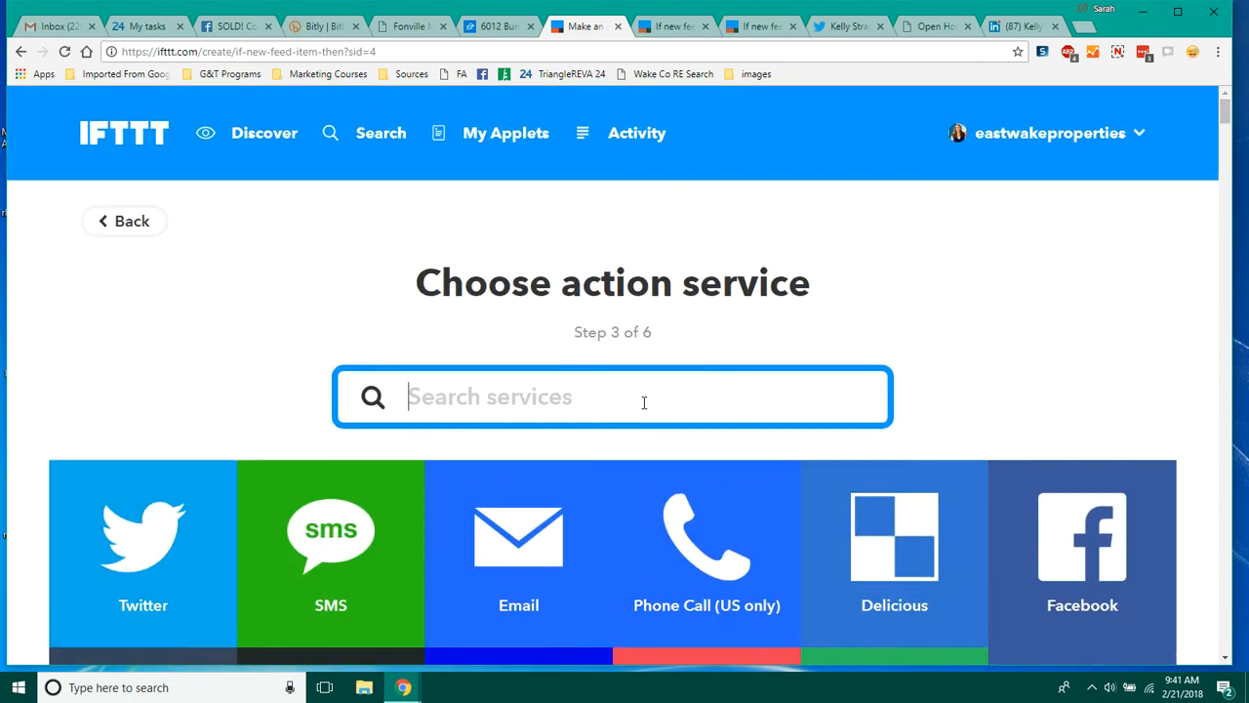
pyautogui.write('link')
pyautogui.click(528, 592)
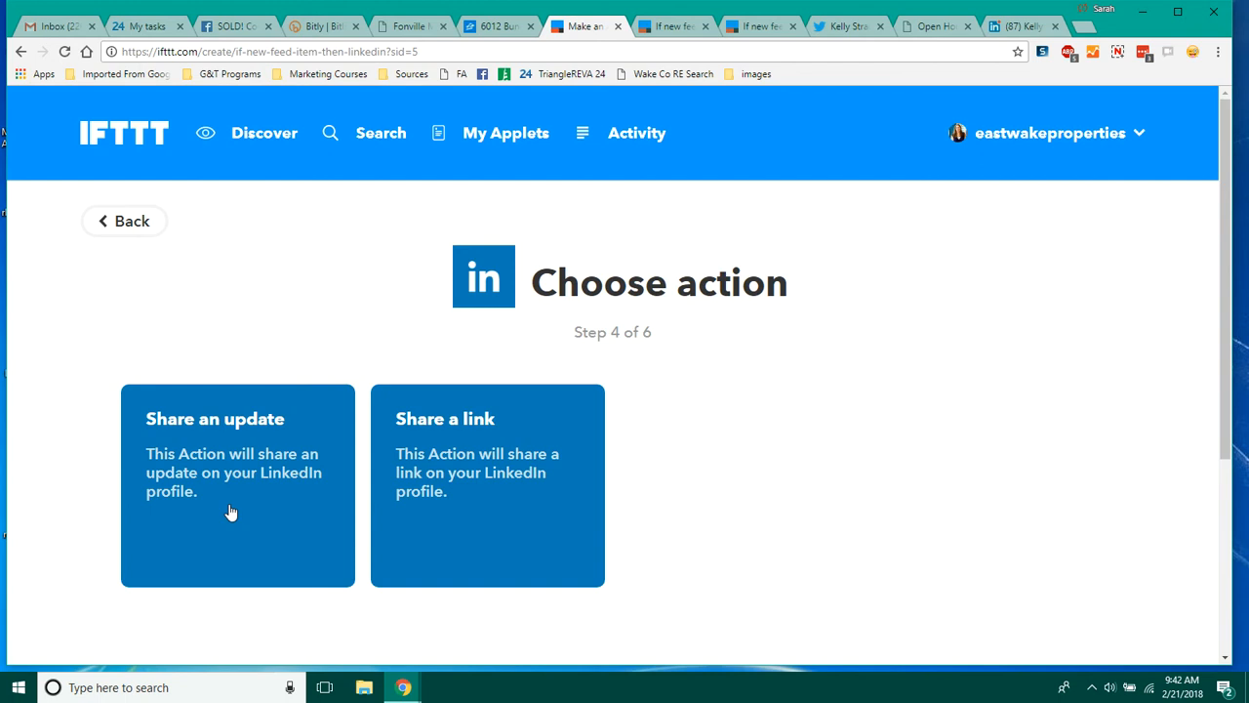
pyautogui.click(486, 470)
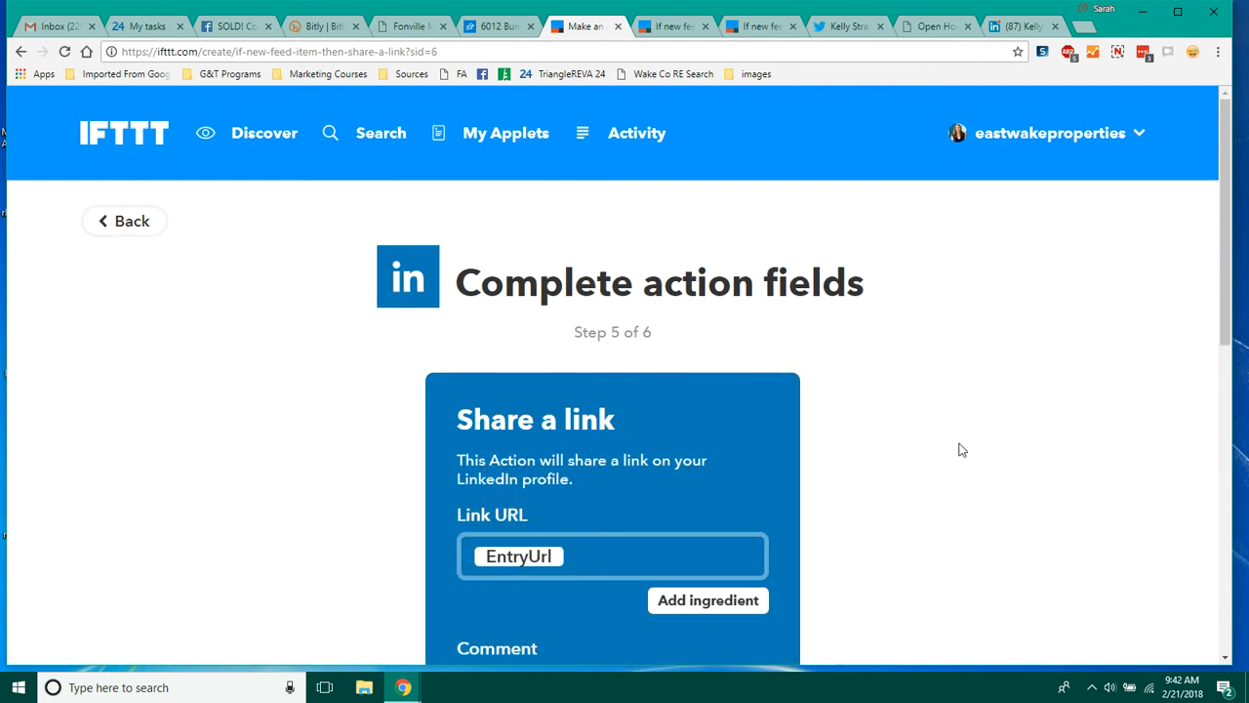
# Step: Compare the existing sold-homes LinkedIn and Facebook applets' action fields with the new Share a link form
pyautogui.scroll(-1, 1171, 258)
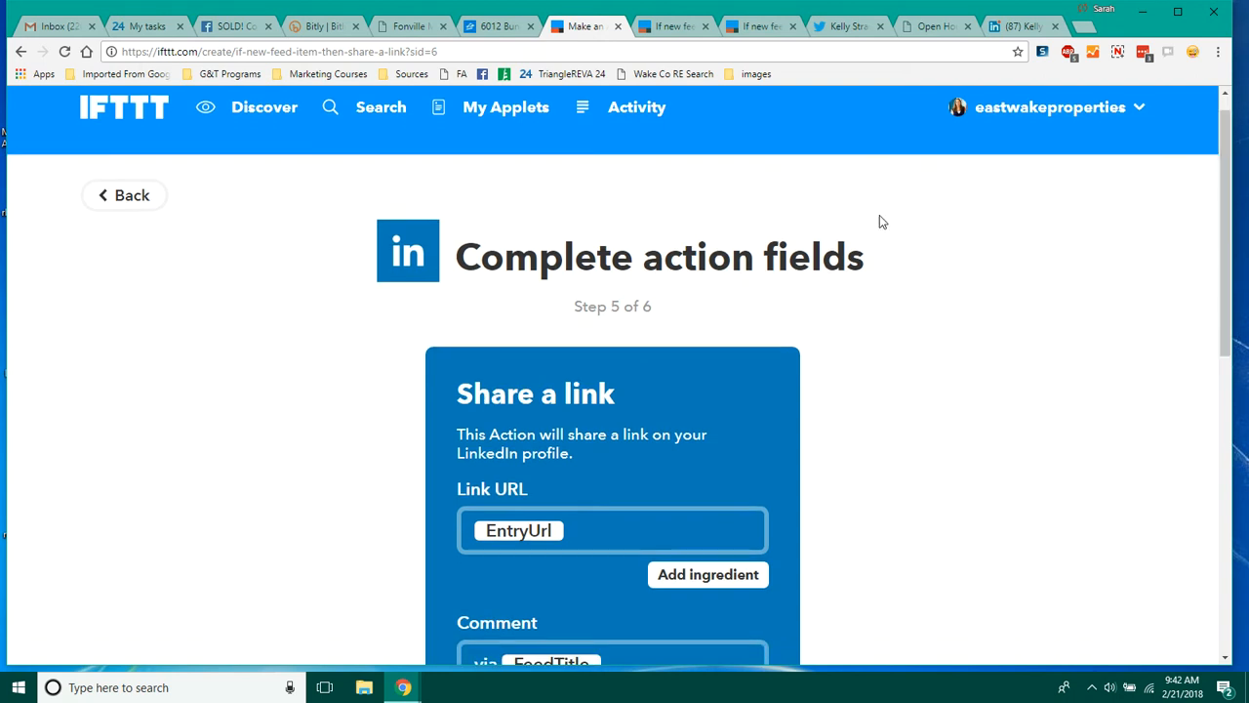
pyautogui.click(766, 27)
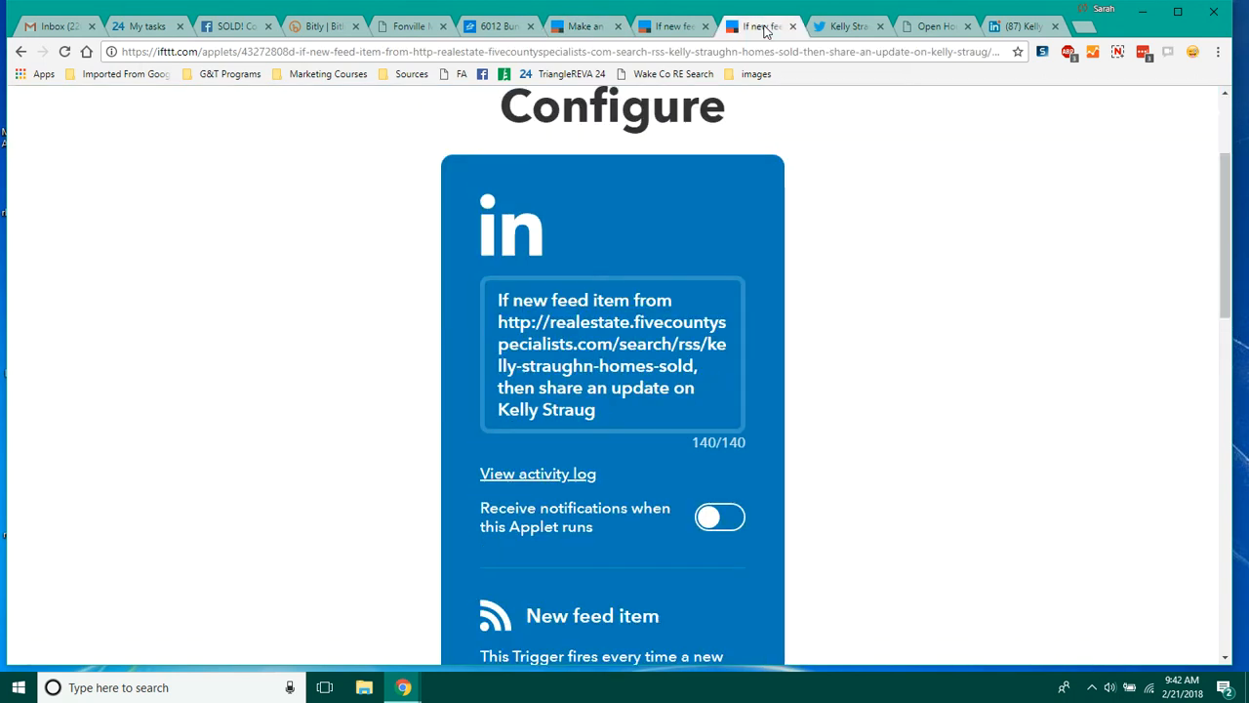
pyautogui.moveTo(1228, 222); pyautogui.dragTo(1193, 415)
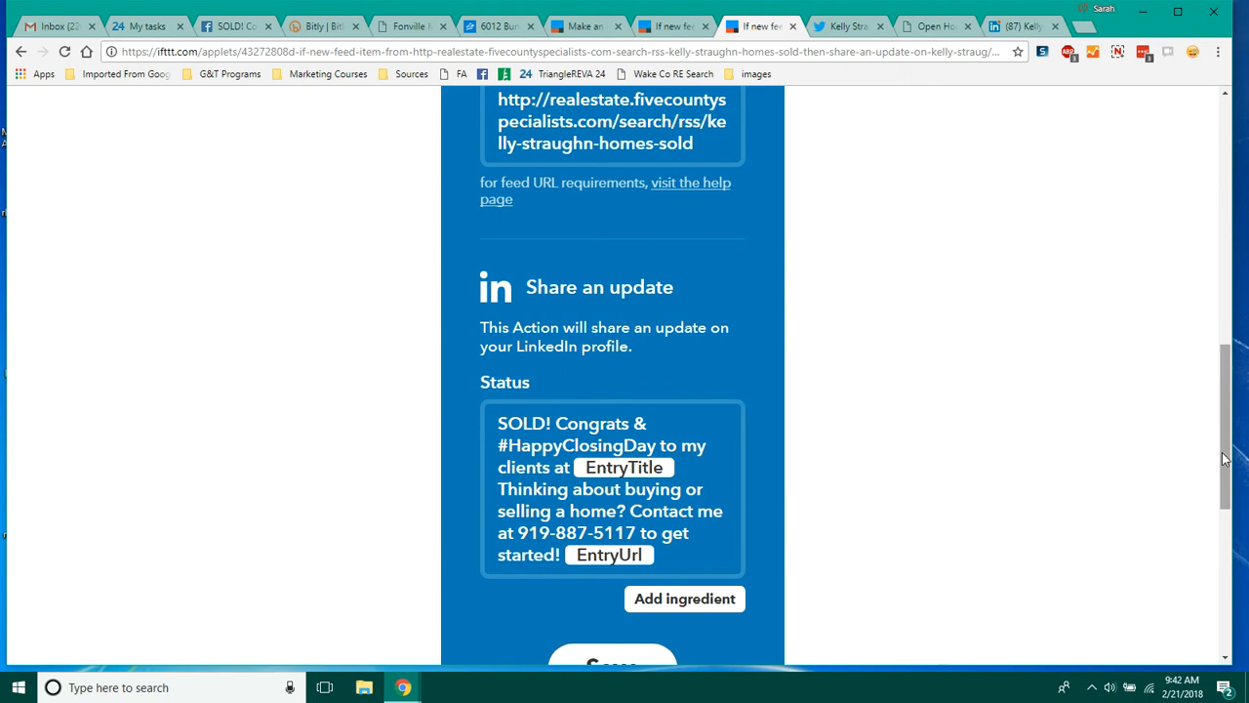
pyautogui.moveTo(1225, 459)
pyautogui.mouseDown()
pyautogui.moveTo(1223, 419)
pyautogui.moveTo(1221, 466)
pyautogui.moveTo(1223, 454)
pyautogui.mouseUp()
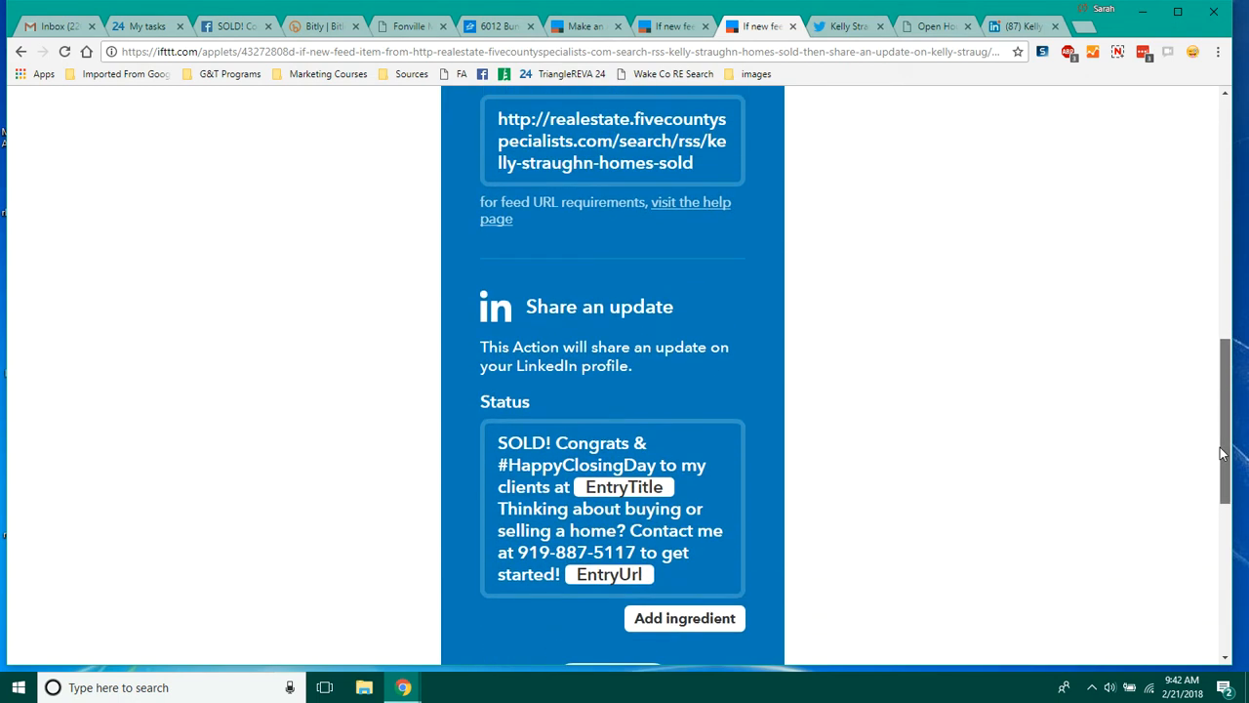
pyautogui.moveTo(1223, 453); pyautogui.dragTo(1223, 436)
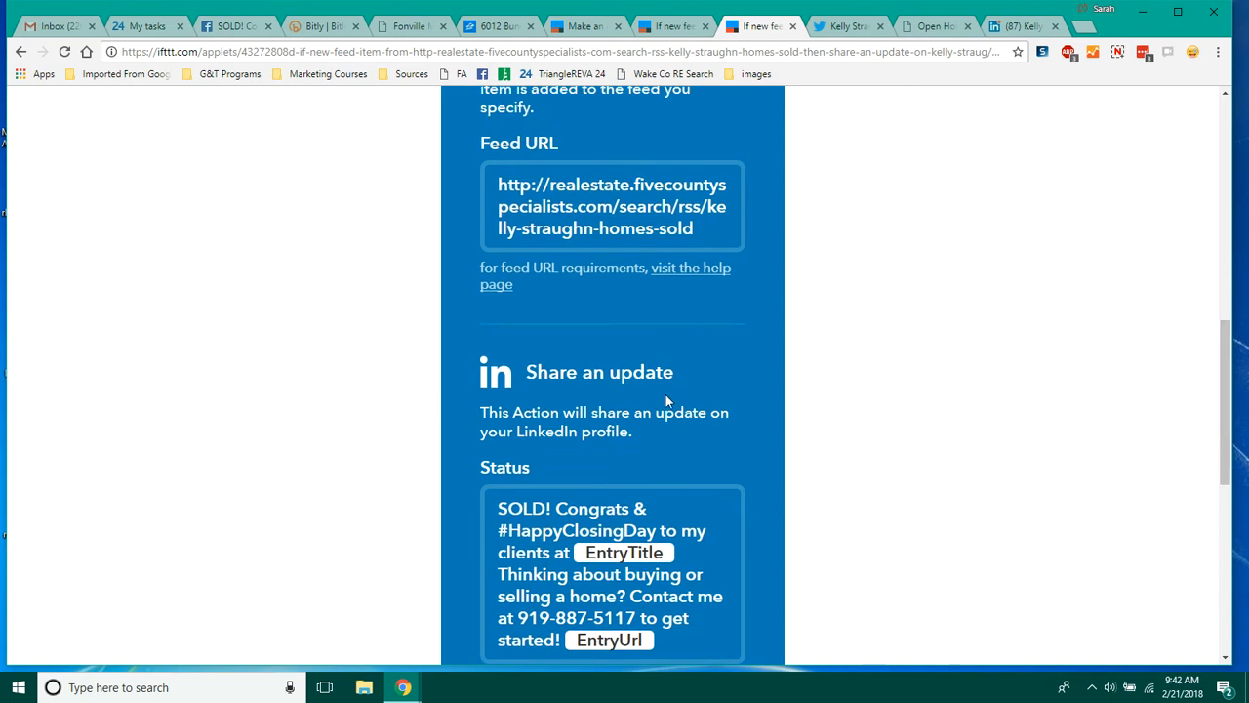
pyautogui.click(583, 26)
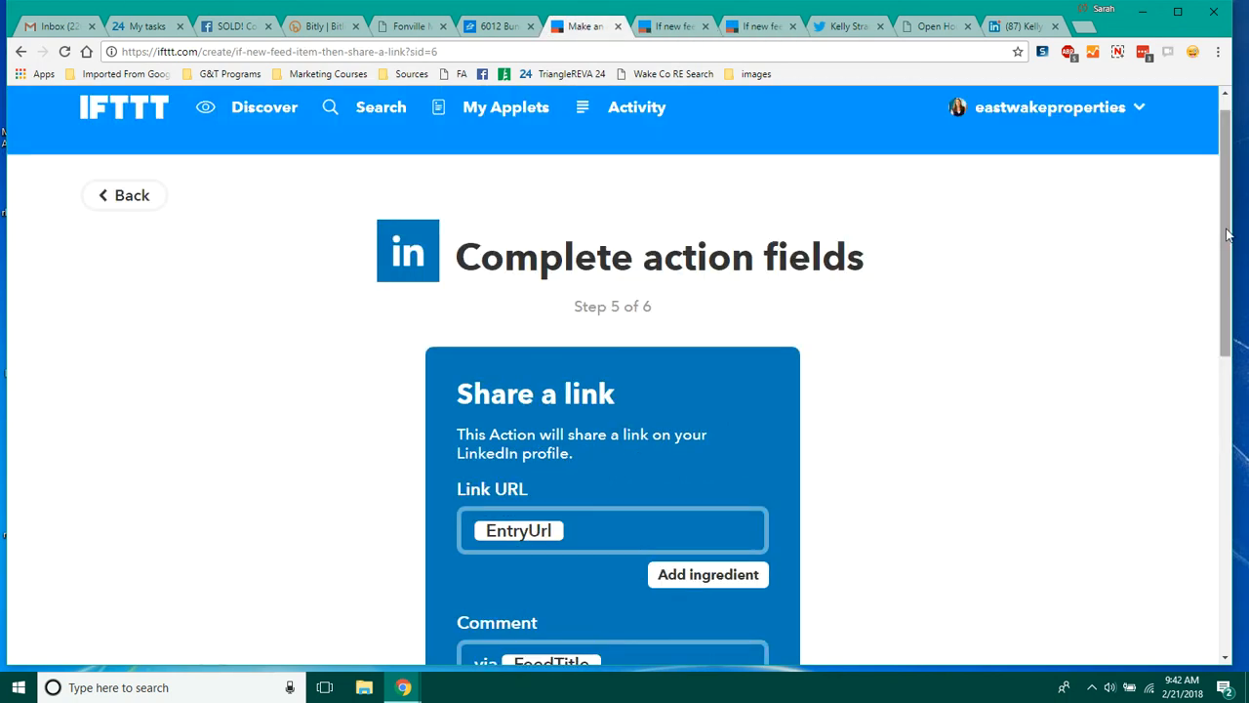
pyautogui.scroll(-1, 1227, 232)
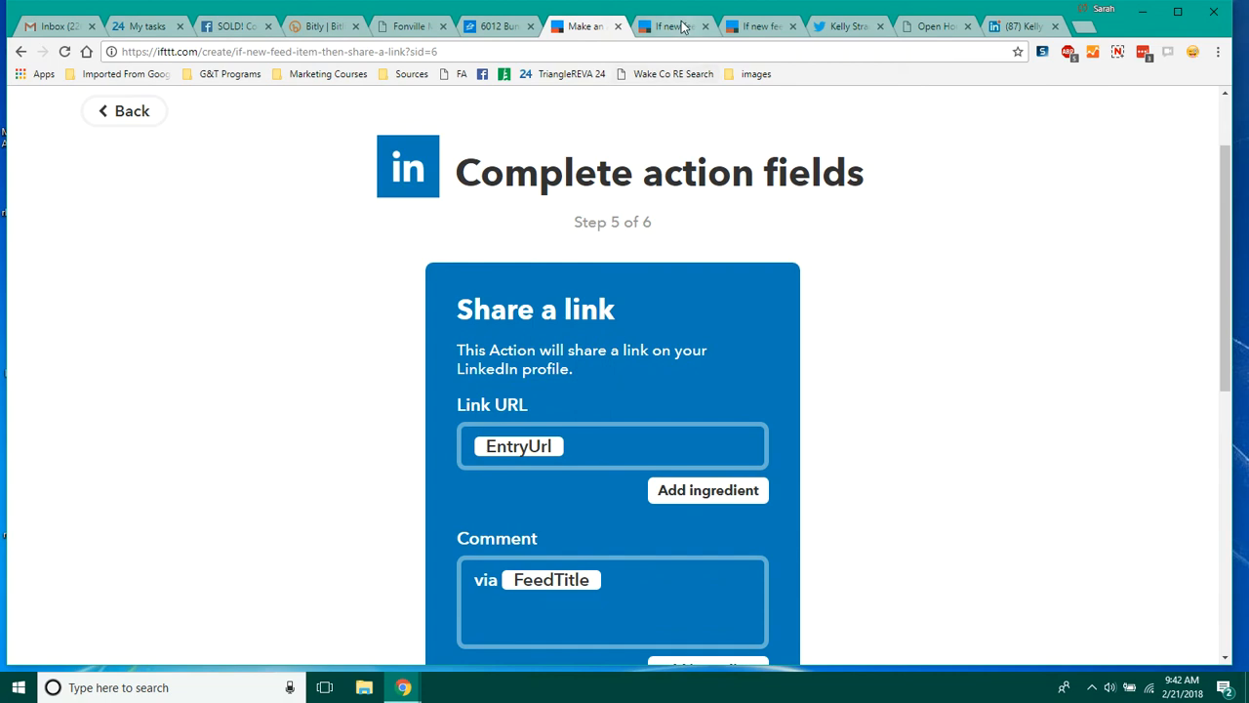
pyautogui.click(681, 26)
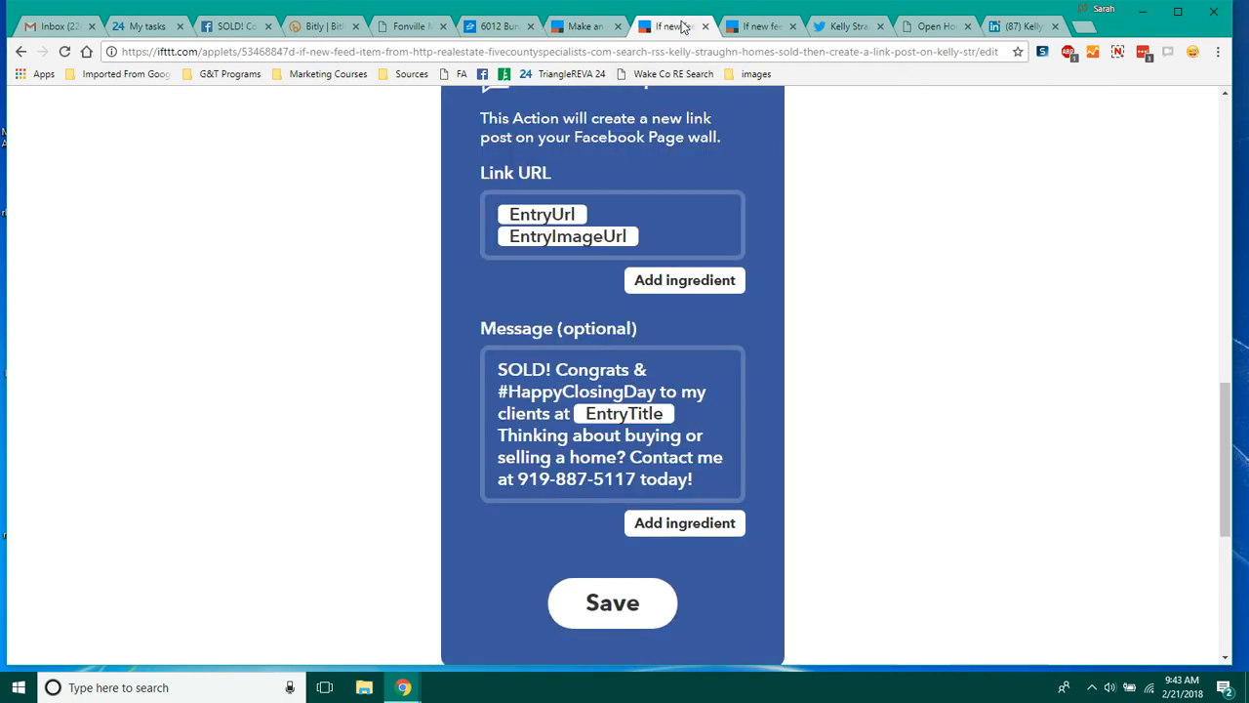
pyautogui.click(750, 26)
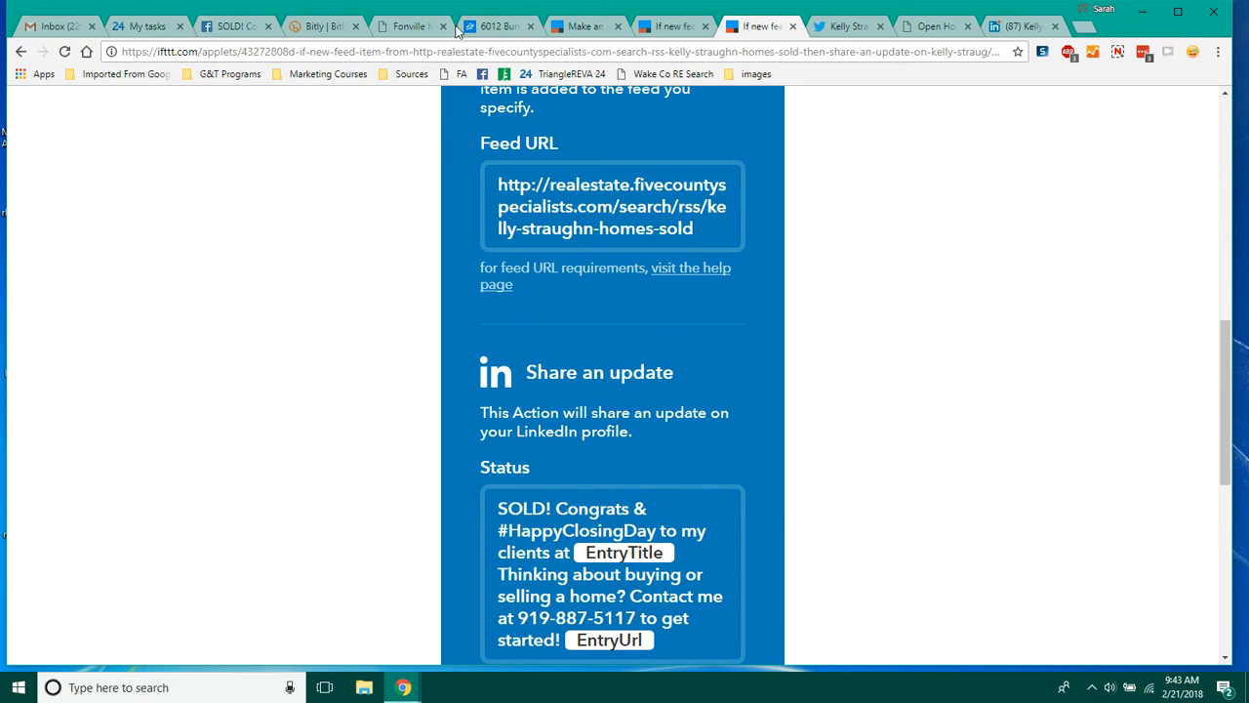
pyautogui.click(581, 35)
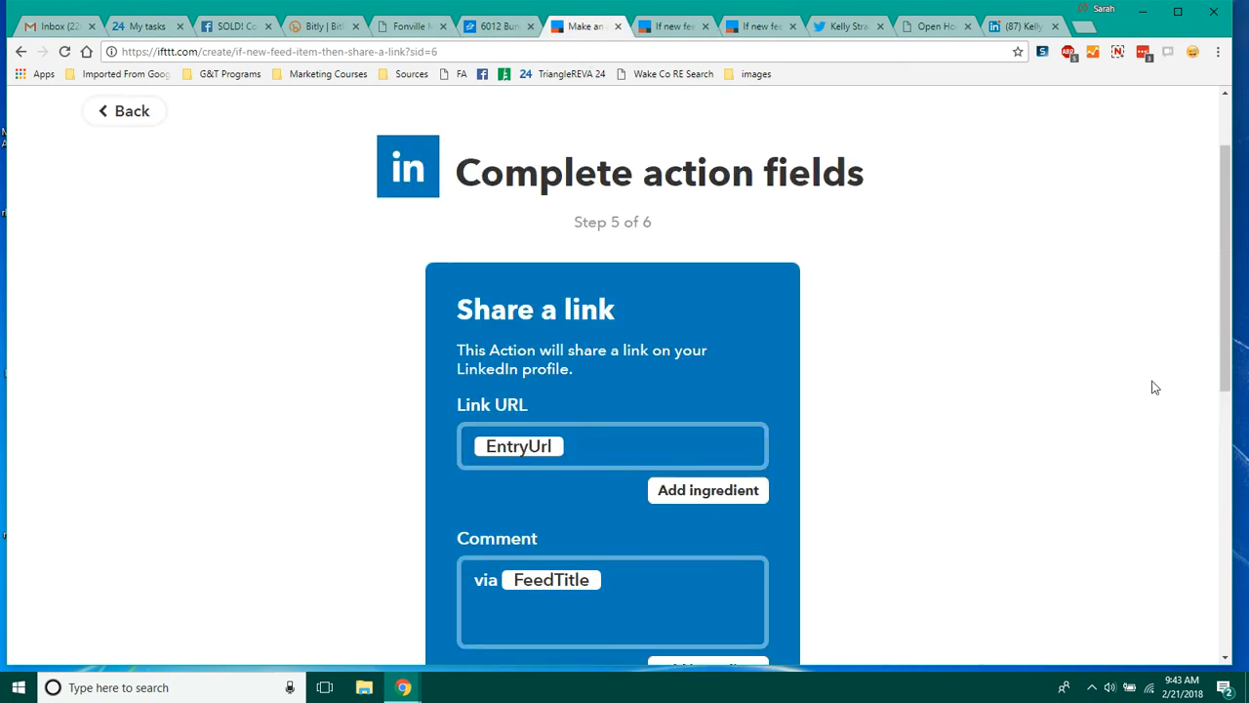
pyautogui.moveTo(1221, 303); pyautogui.dragTo(1219, 359)
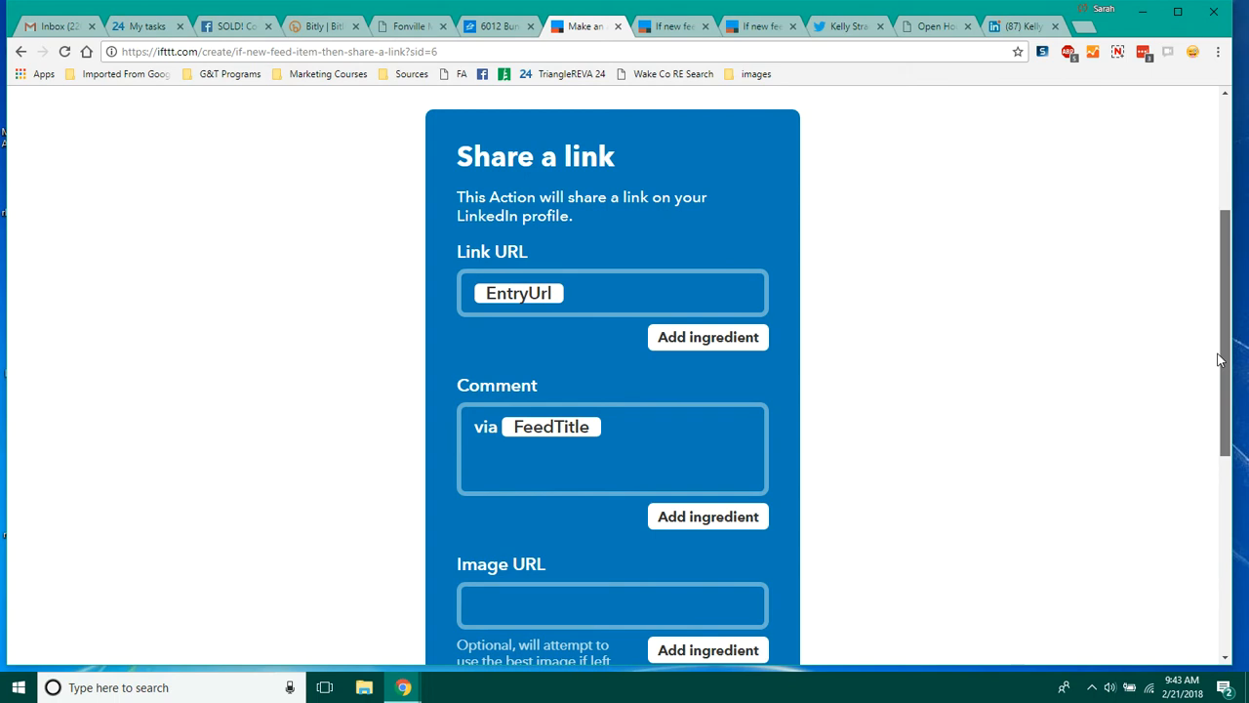
pyautogui.moveTo(1219, 360)
pyautogui.mouseDown()
pyautogui.moveTo(1202, 426)
pyautogui.moveTo(1207, 341)
pyautogui.moveTo(1198, 359)
pyautogui.mouseUp()
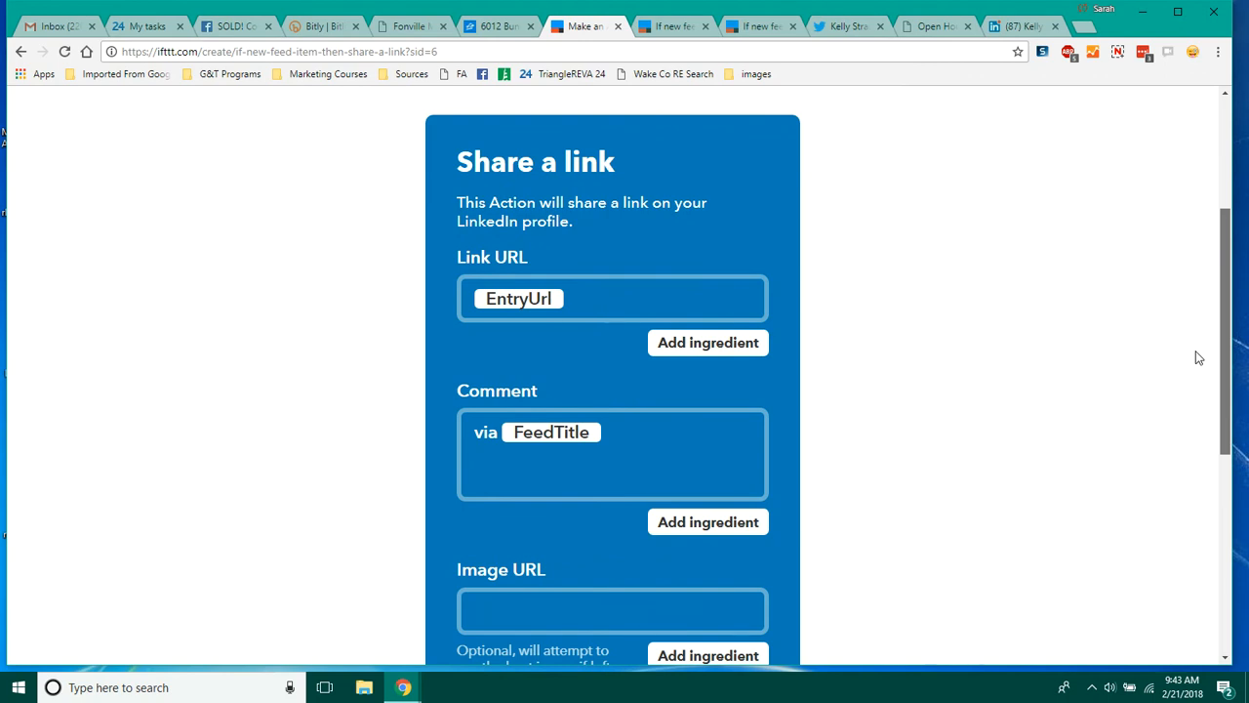
pyautogui.moveTo(1198, 358); pyautogui.dragTo(1198, 358)
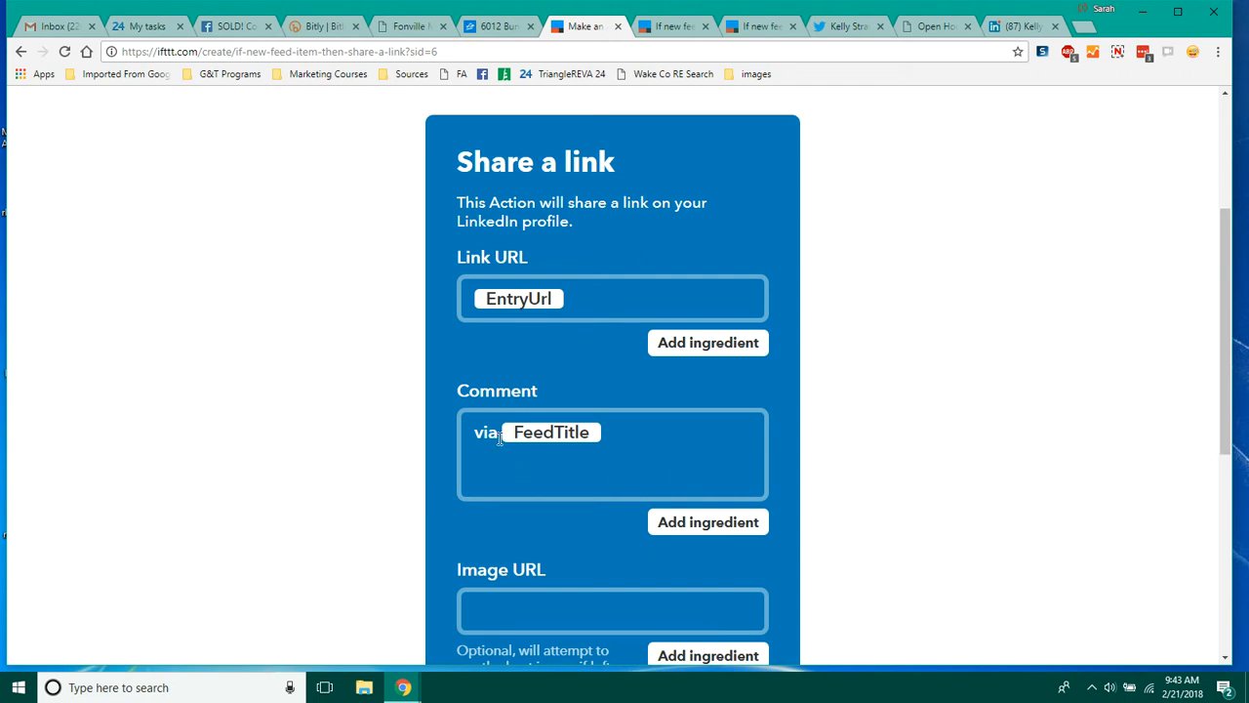
# Step: Add the EntryImageUrl ingredient to the Image URL field
pyautogui.moveTo(1226, 278); pyautogui.dragTo(1219, 351)
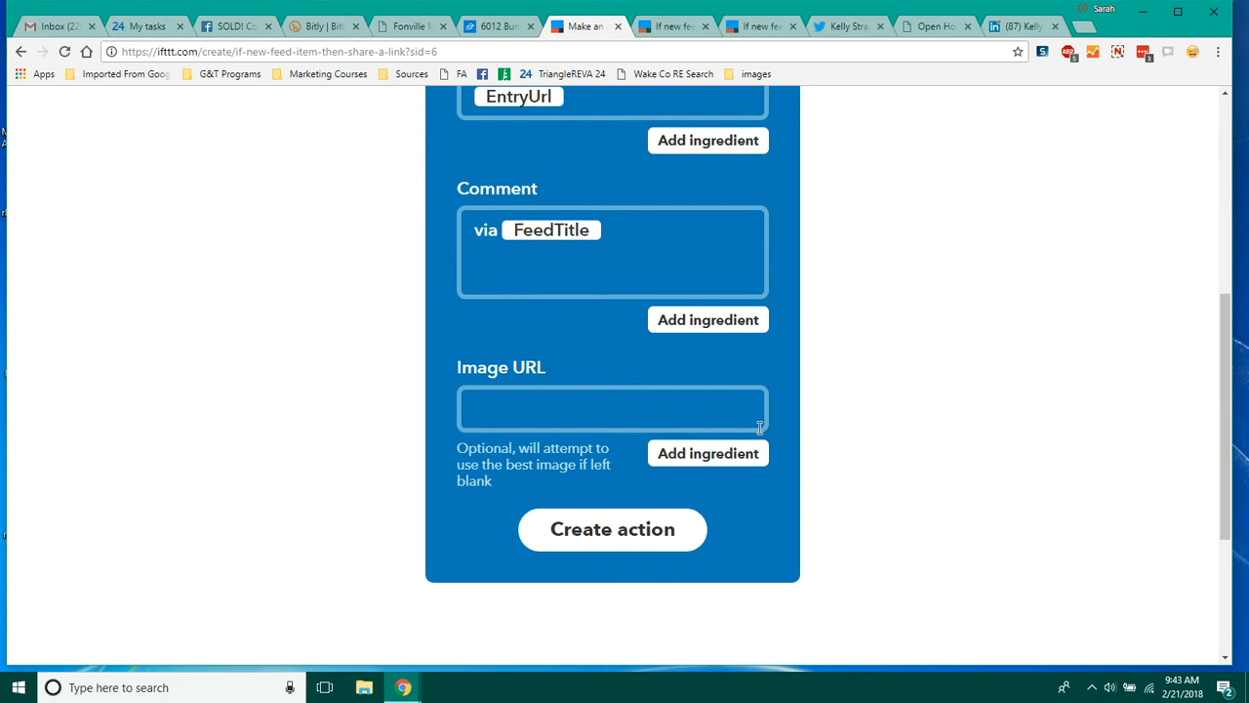
pyautogui.click(711, 465)
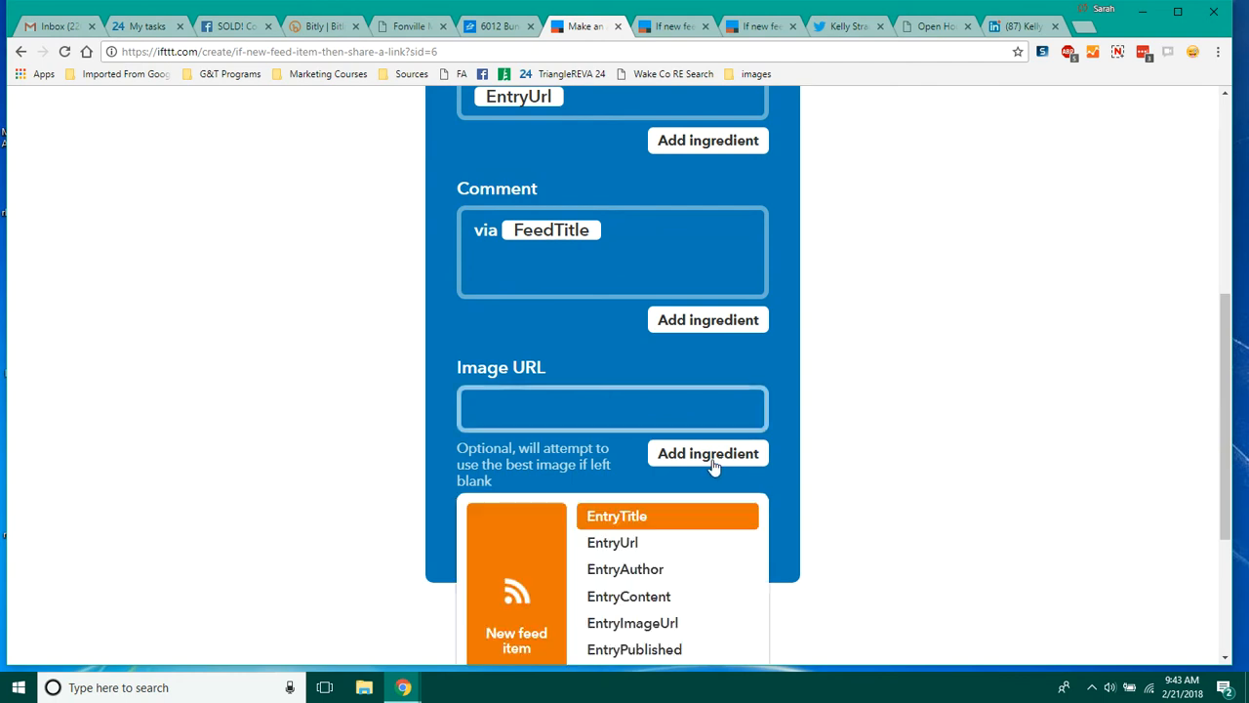
pyautogui.click(656, 622)
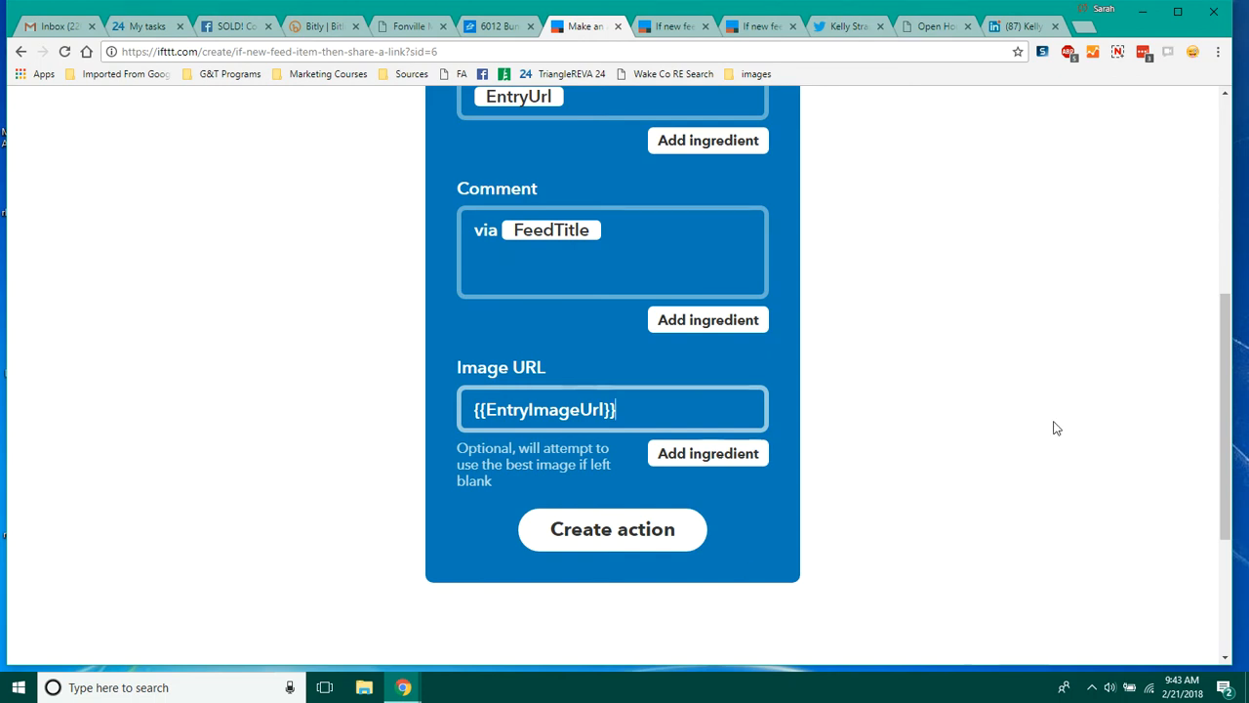
# Step: Rewrite the Comment's first line as '#OpenHouse at {{EntryTitle}}', removing 'via' and the FeedTitle ingredient
pyautogui.moveTo(1227, 416); pyautogui.dragTo(1233, 374)
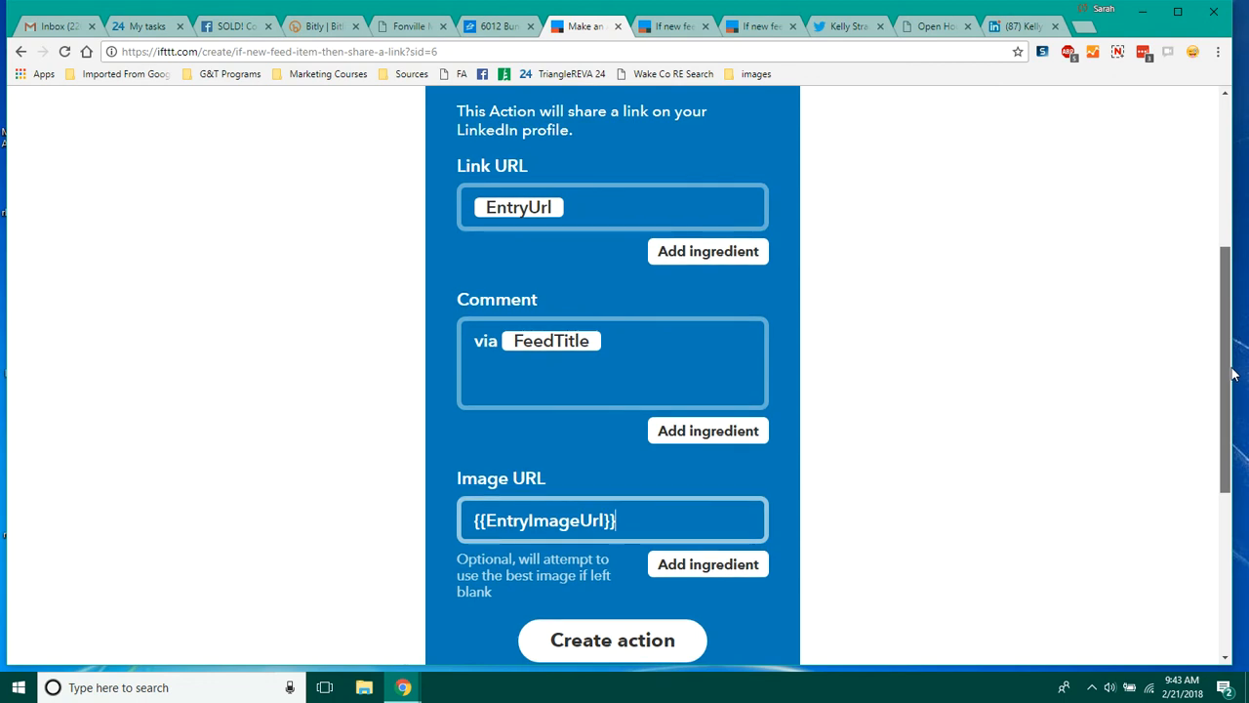
pyautogui.moveTo(1232, 374); pyautogui.dragTo(1233, 379)
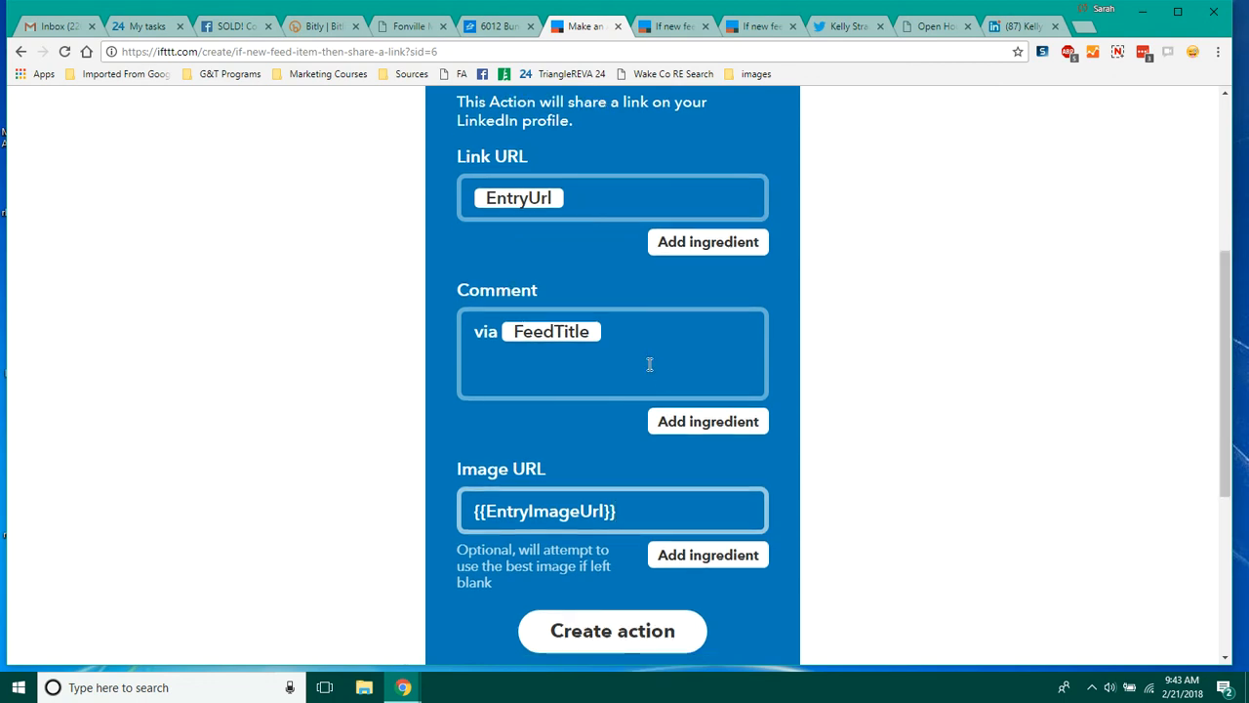
pyautogui.click(497, 332)
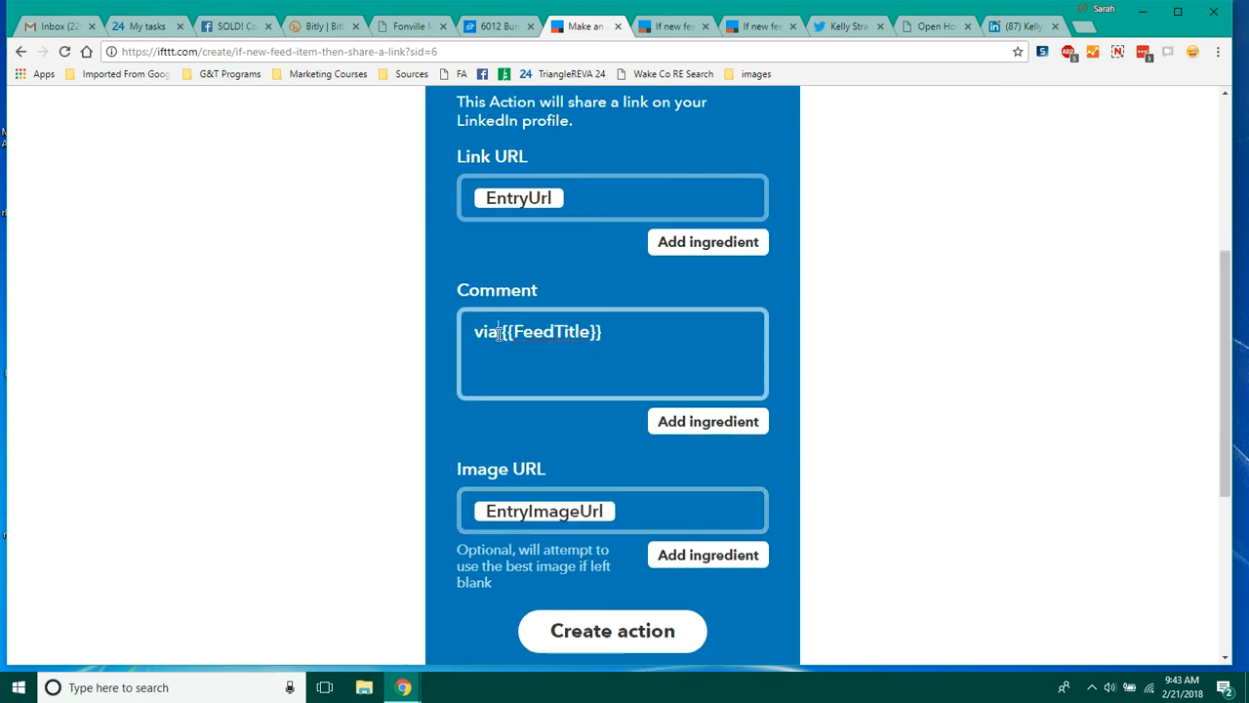
pyautogui.doubleClick(473, 333)
pyautogui.write('#OpenHouse at')
pyautogui.press('BackSpace')
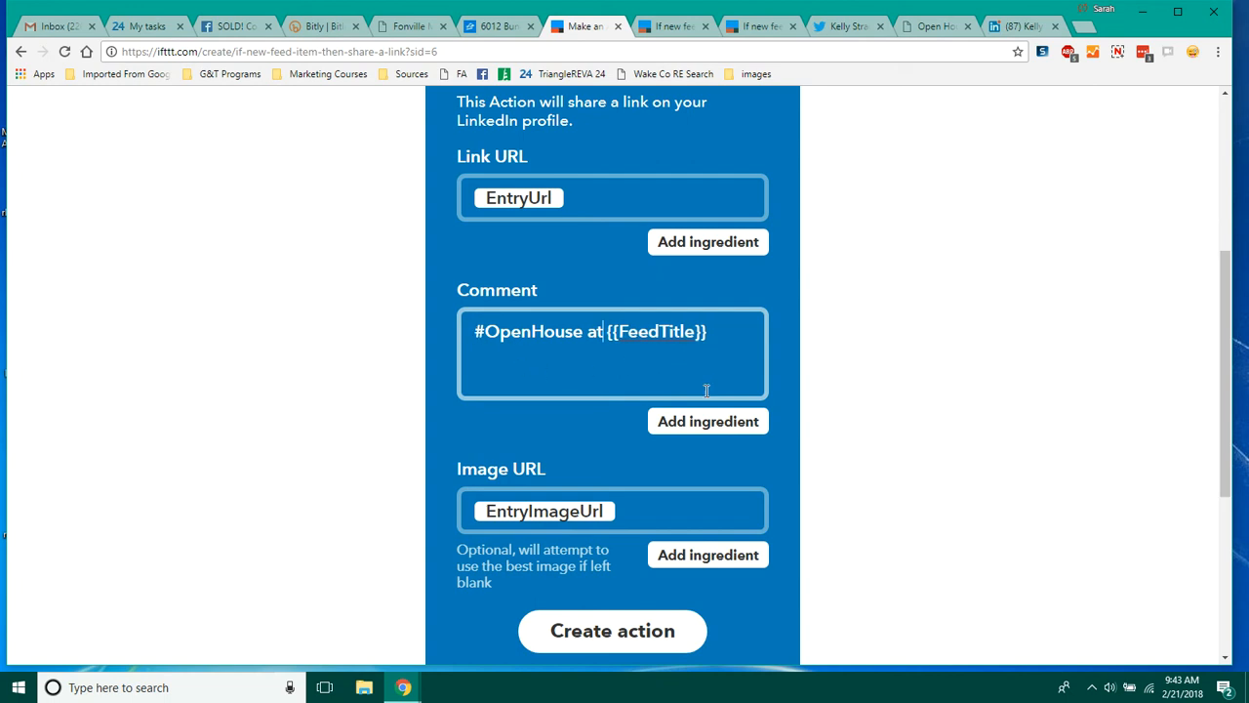
pyautogui.click(712, 421)
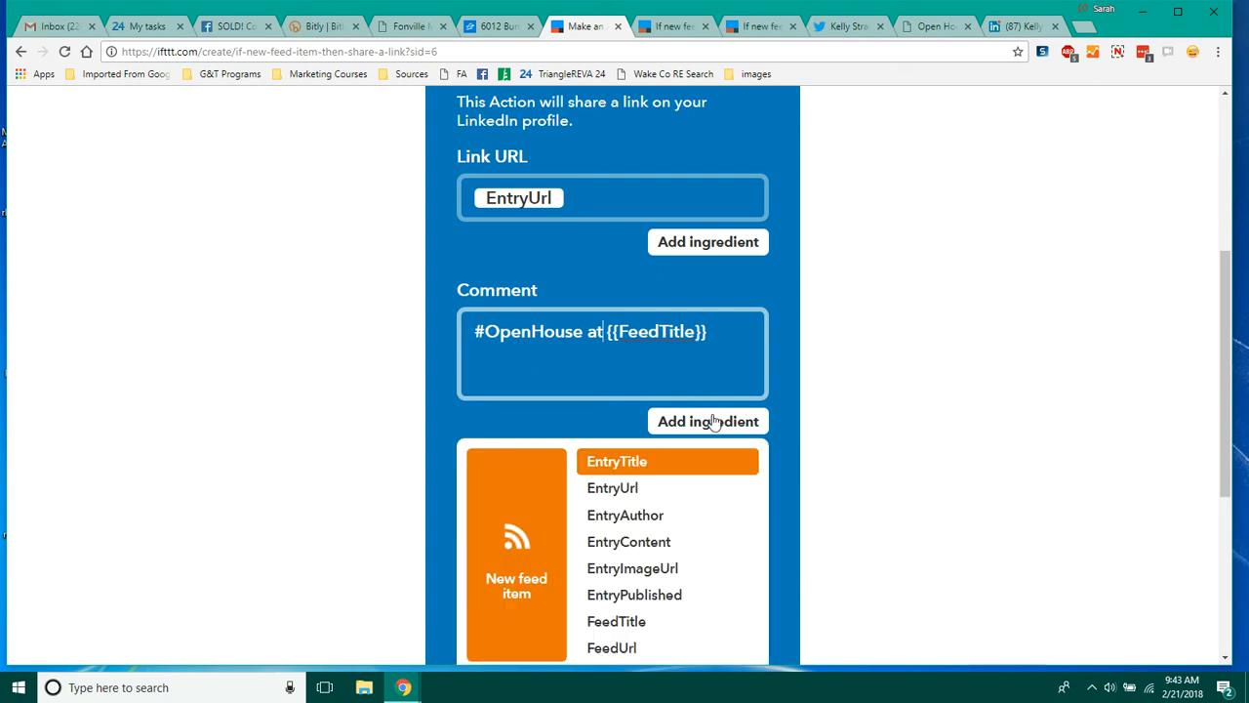
pyautogui.click(656, 463)
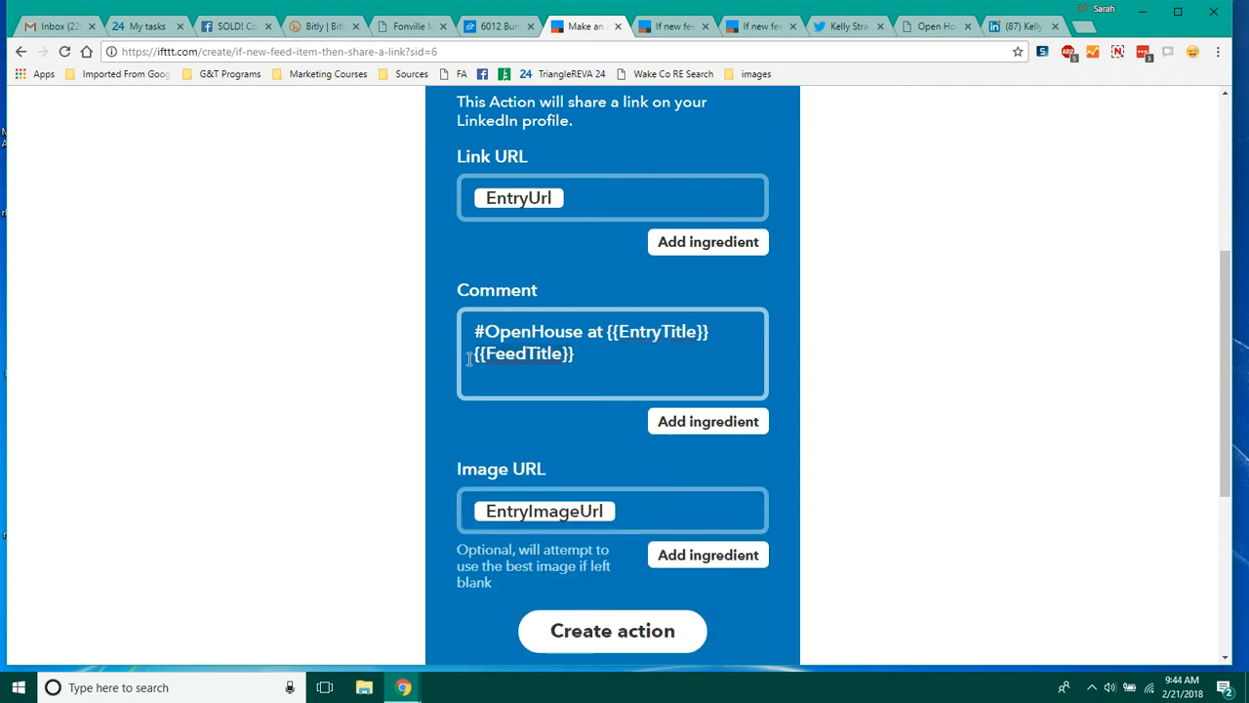
pyautogui.press('BackSpace')
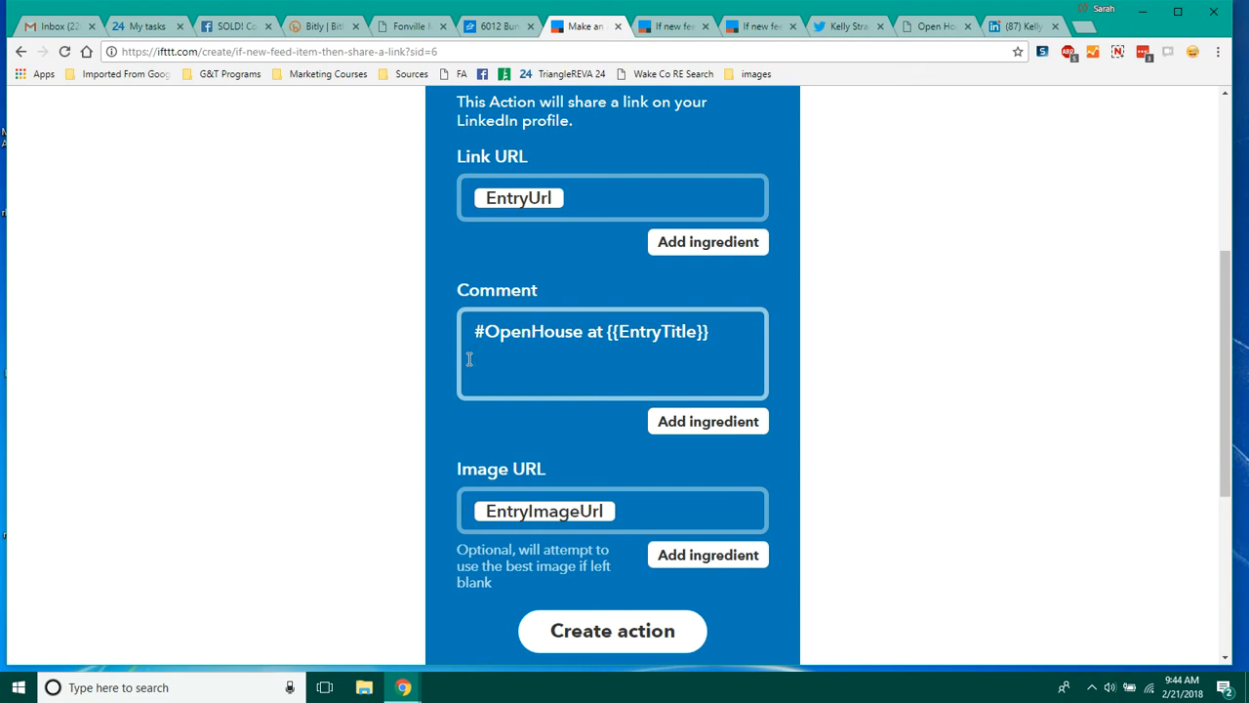
# Step: Add the Comment line 'Click the link to view date, time, and property details.'
pyautogui.write('Click the')
pyautogui.press('BackSpace')
pyautogui.press('BackSpace')
pyautogui.press('BackSpace')
pyautogui.press('BackSpace')
pyautogui.press('BackSpace')
pyautogui.press('BackSpace')
pyautogui.press('BackSpace')
pyautogui.press('BackSpace')
pyautogui.press('BackSpace')
pyautogui.write('Click the link')
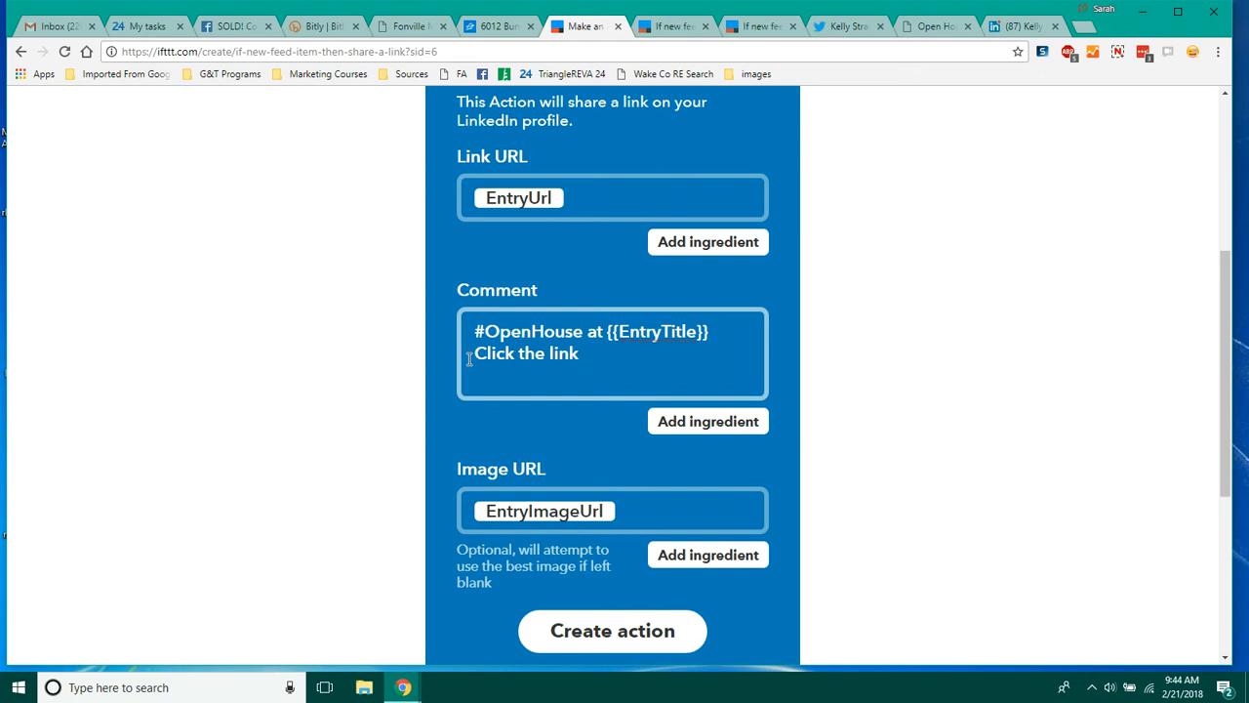
pyautogui.write('to view date, ')
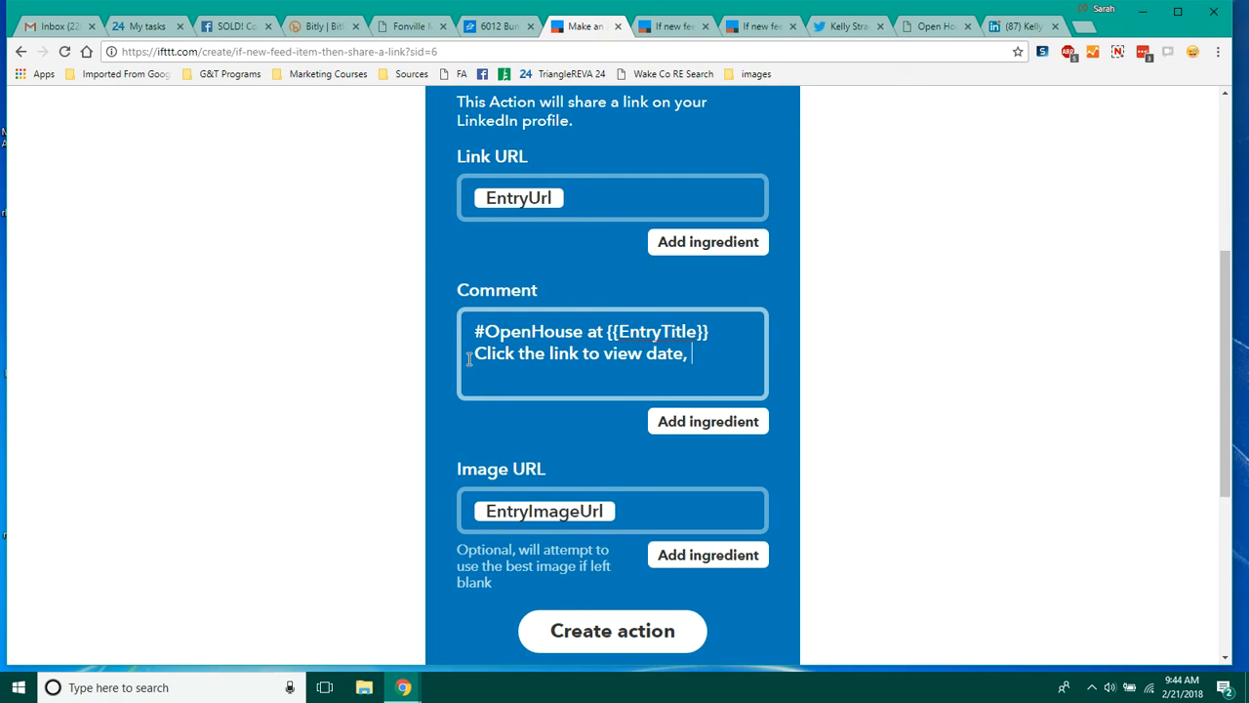
pyautogui.write('time, and property ')
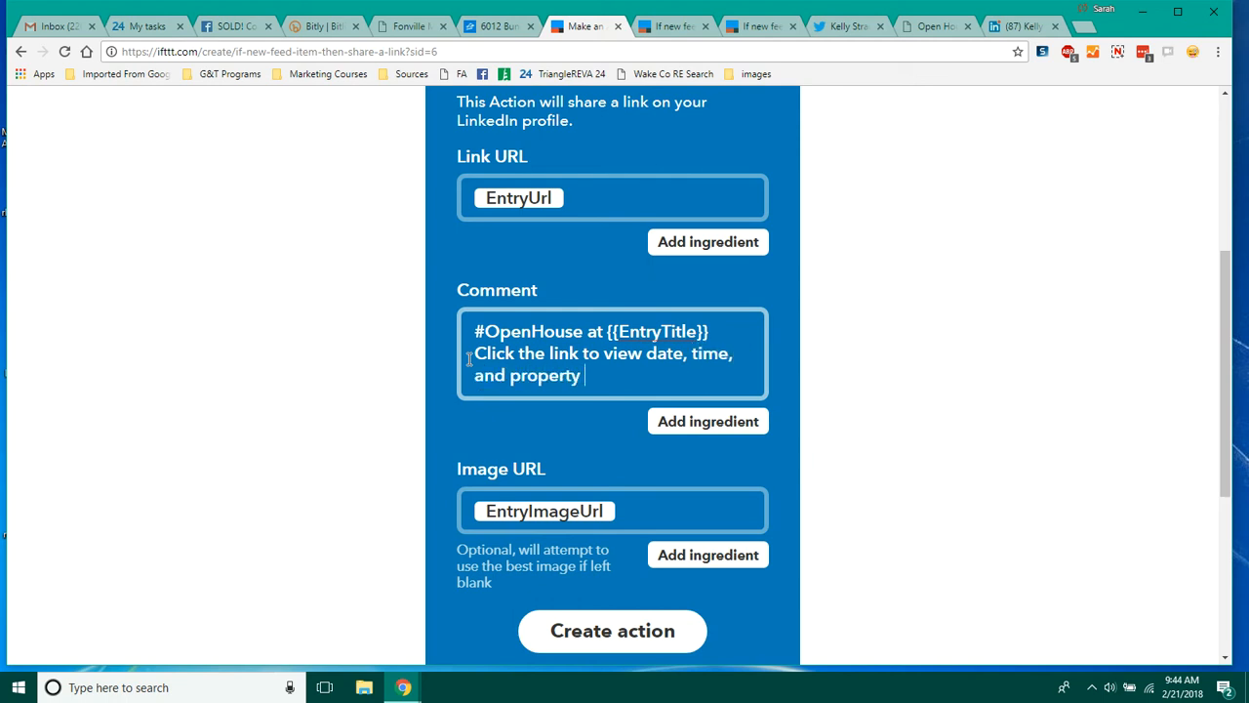
pyautogui.write('details.')
# Step: Add a Comment line 'For a personal home tour, contact me at' followed by the agent's phone number
pyautogui.press('Return')
pyautogui.write('For a ')
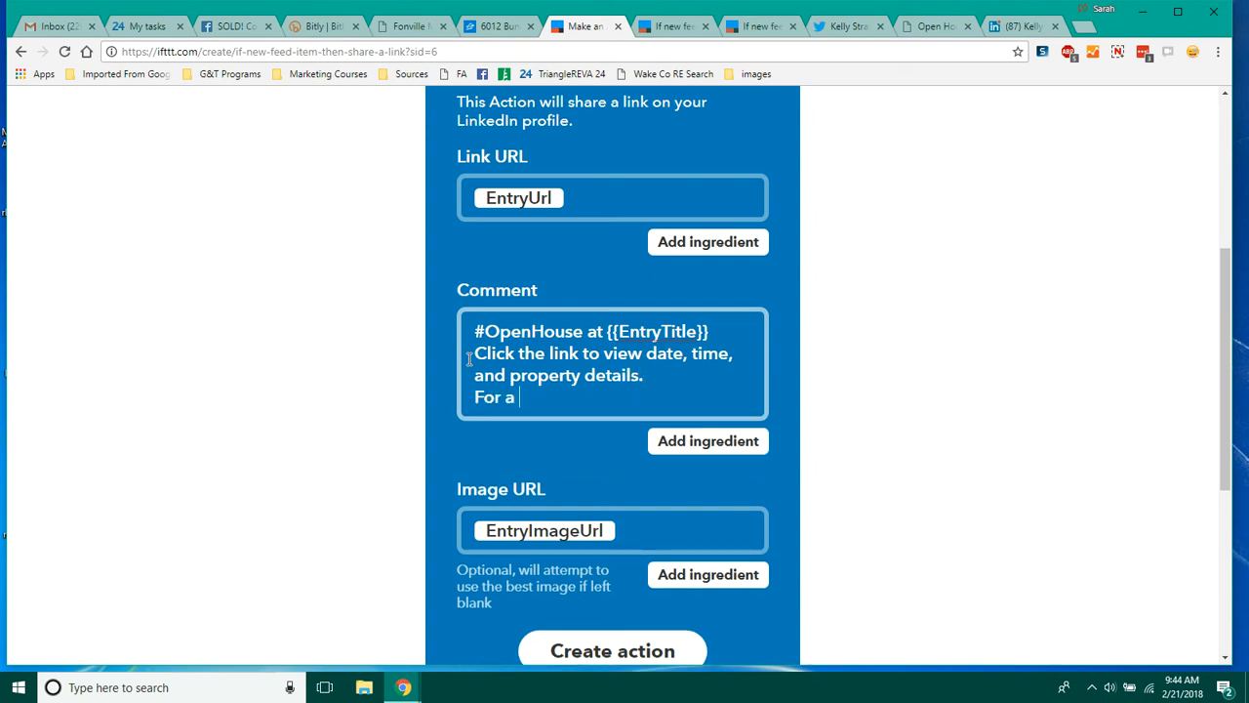
pyautogui.write('per')
pyautogui.write('sonal home to')
pyautogui.write('ur,')
pyautogui.write('ntac')
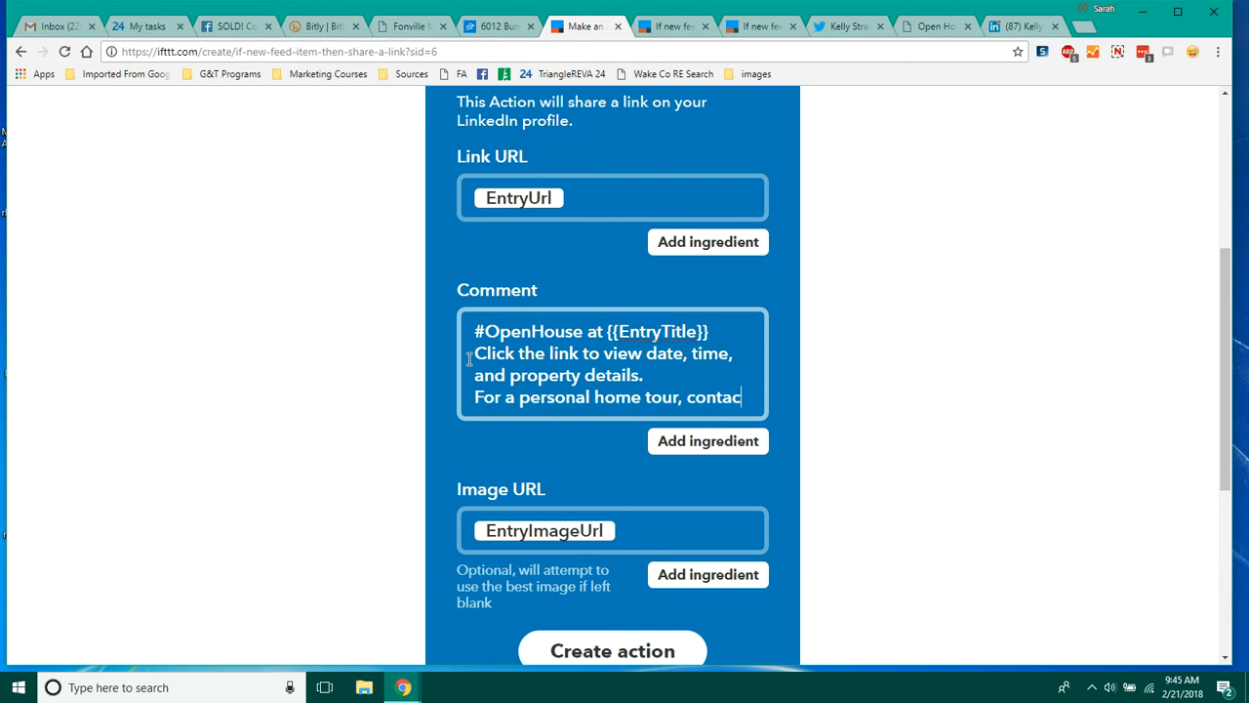
pyautogui.write('t me at ')
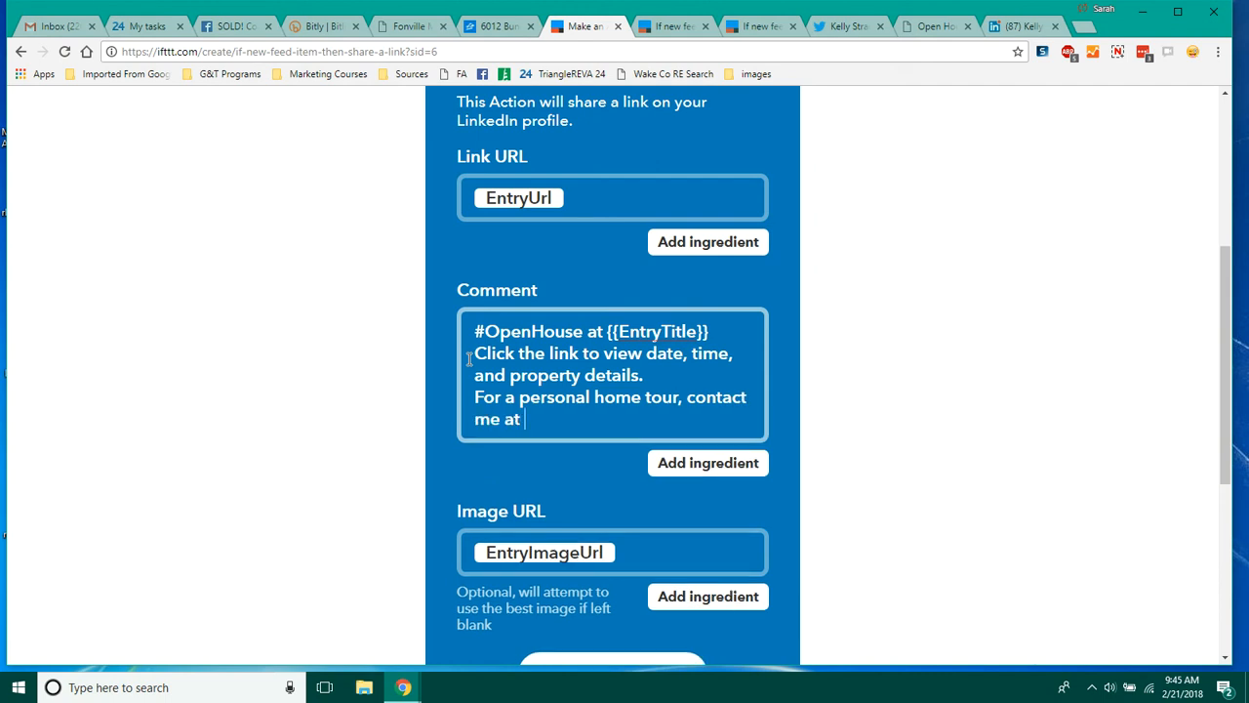
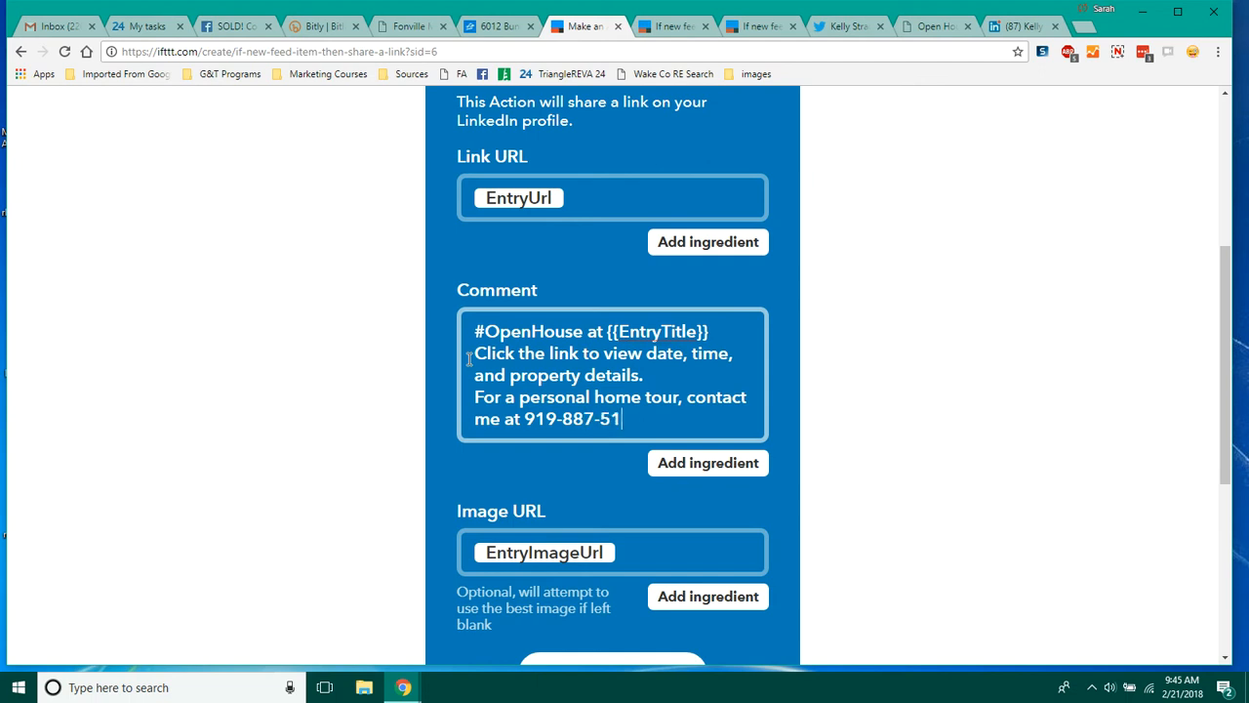
pyautogui.press('Return')
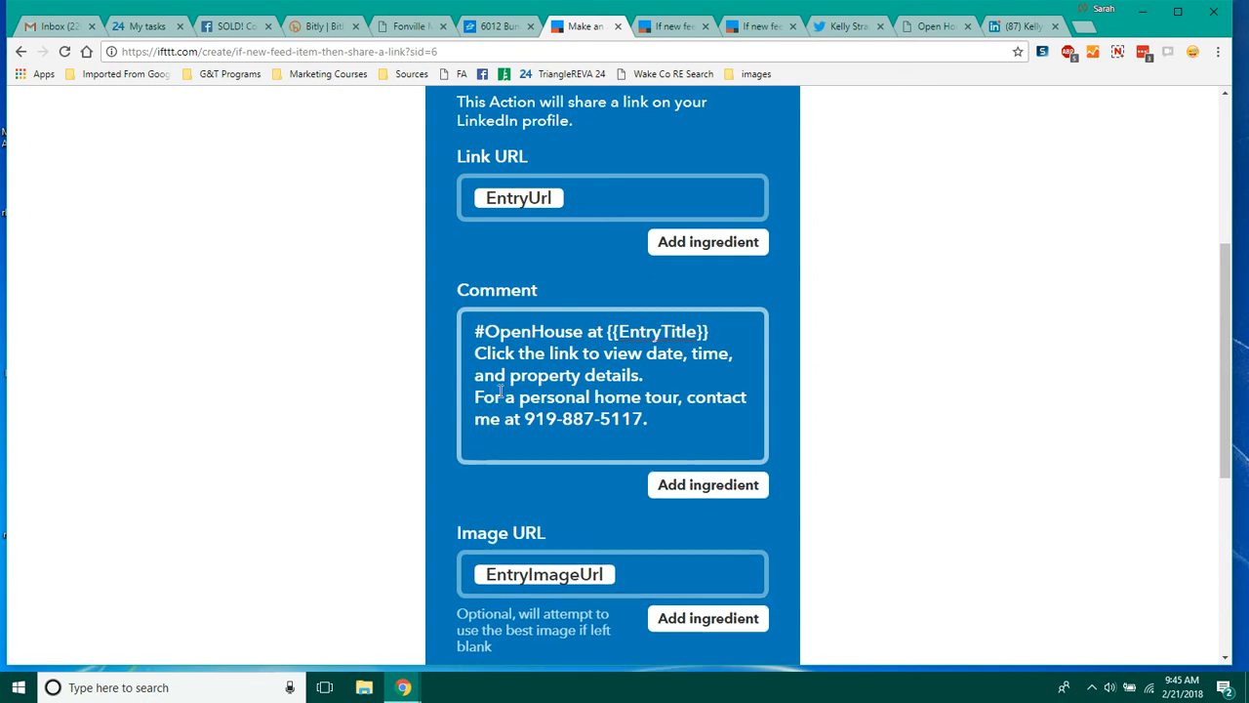
# Step: Append the EntryUrl ingredient to the end of the Comment and finish creating the LinkedIn applet
pyautogui.click(703, 486)
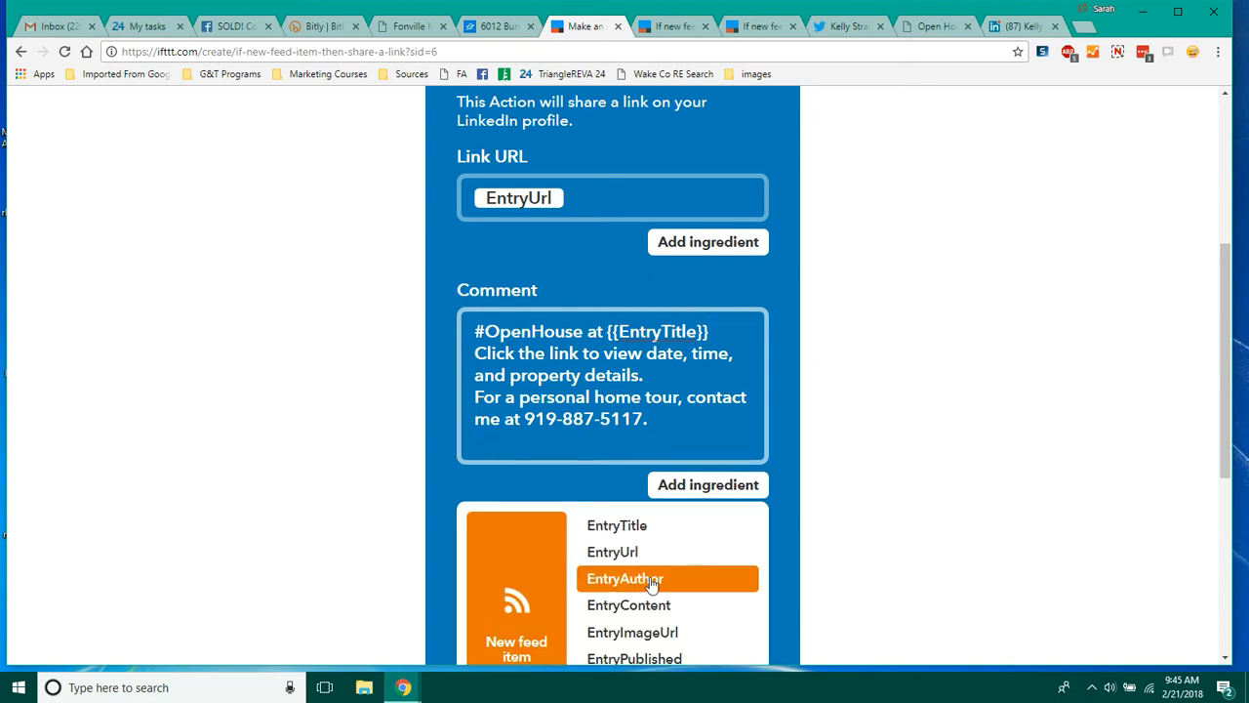
pyautogui.moveTo(1227, 387); pyautogui.dragTo(1222, 424)
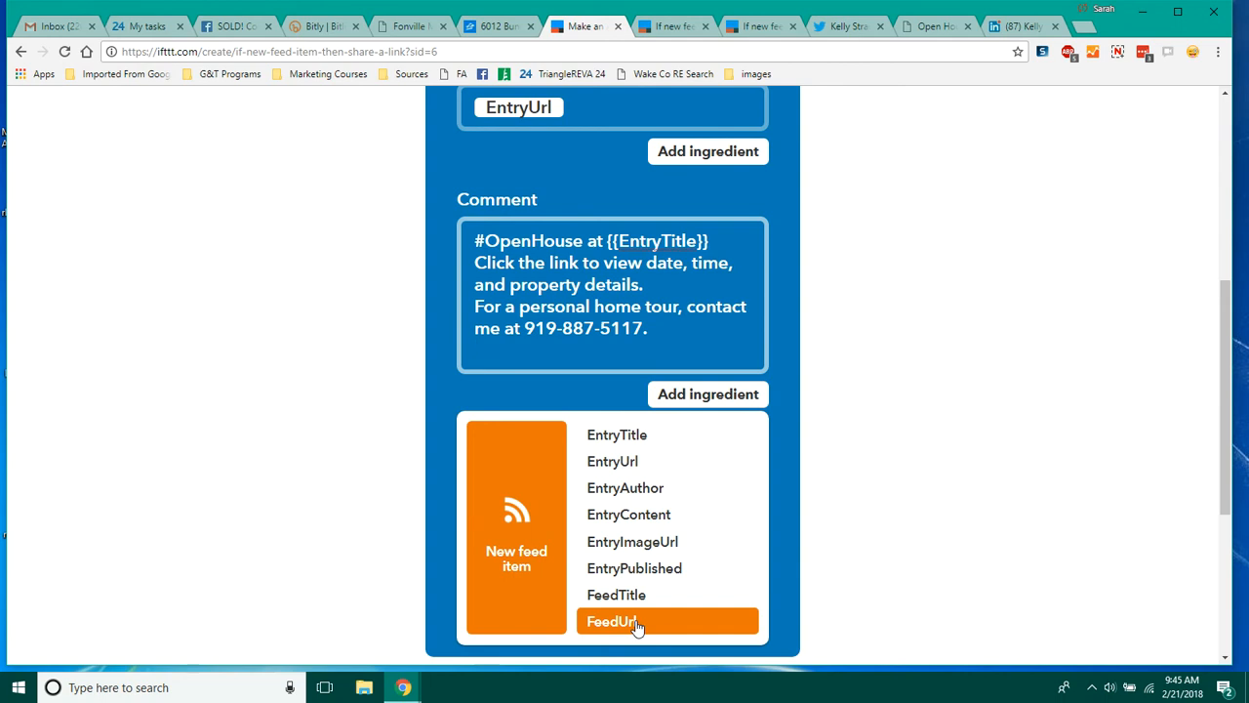
pyautogui.click(629, 462)
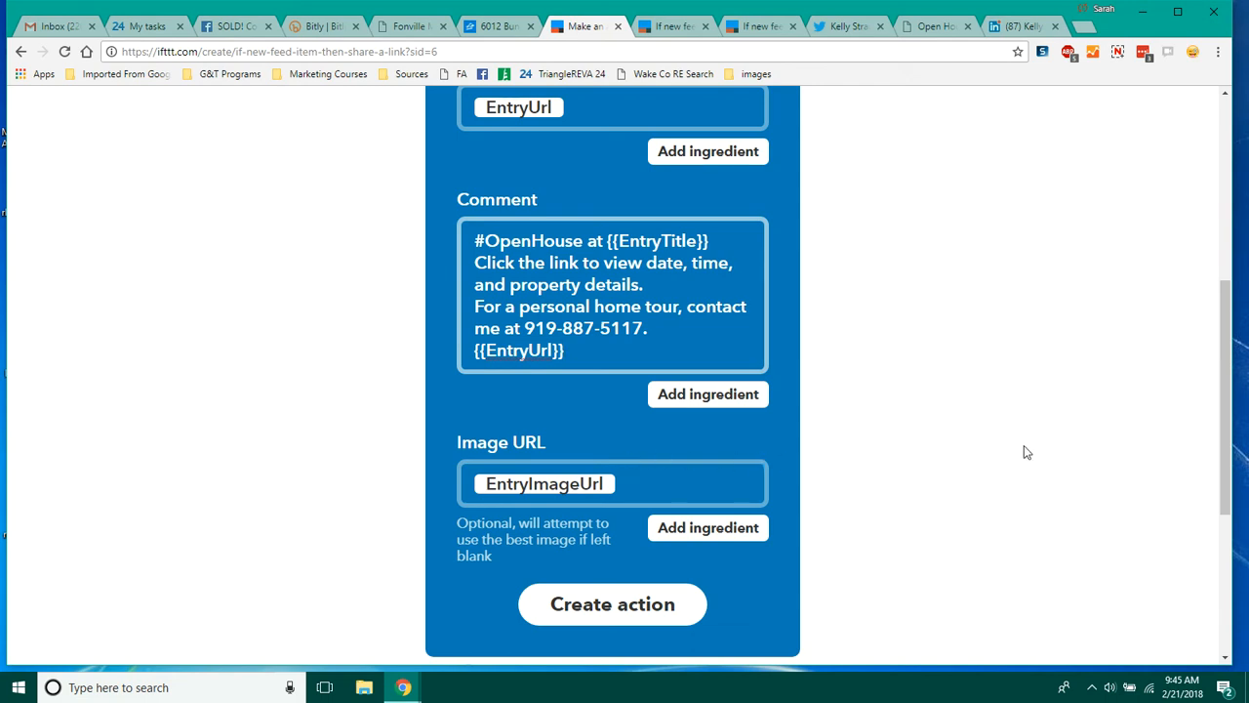
pyautogui.click(618, 606)
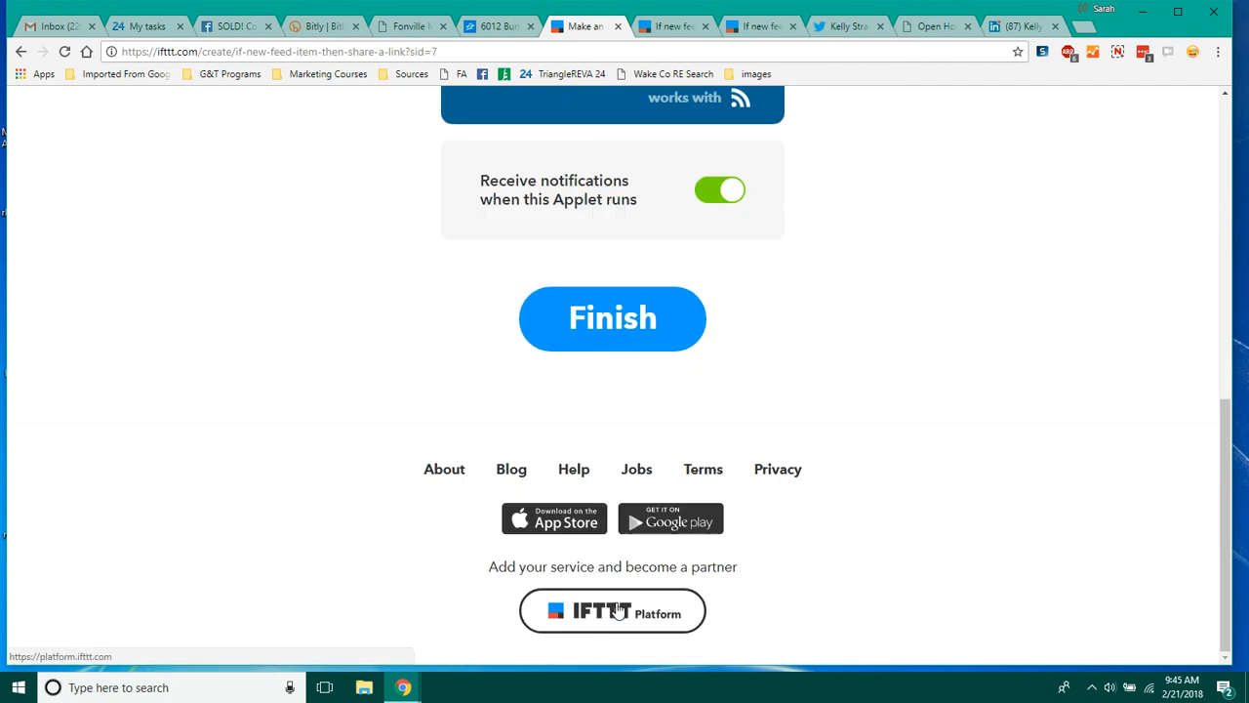
pyautogui.moveTo(1227, 541); pyautogui.dragTo(1230, 432)
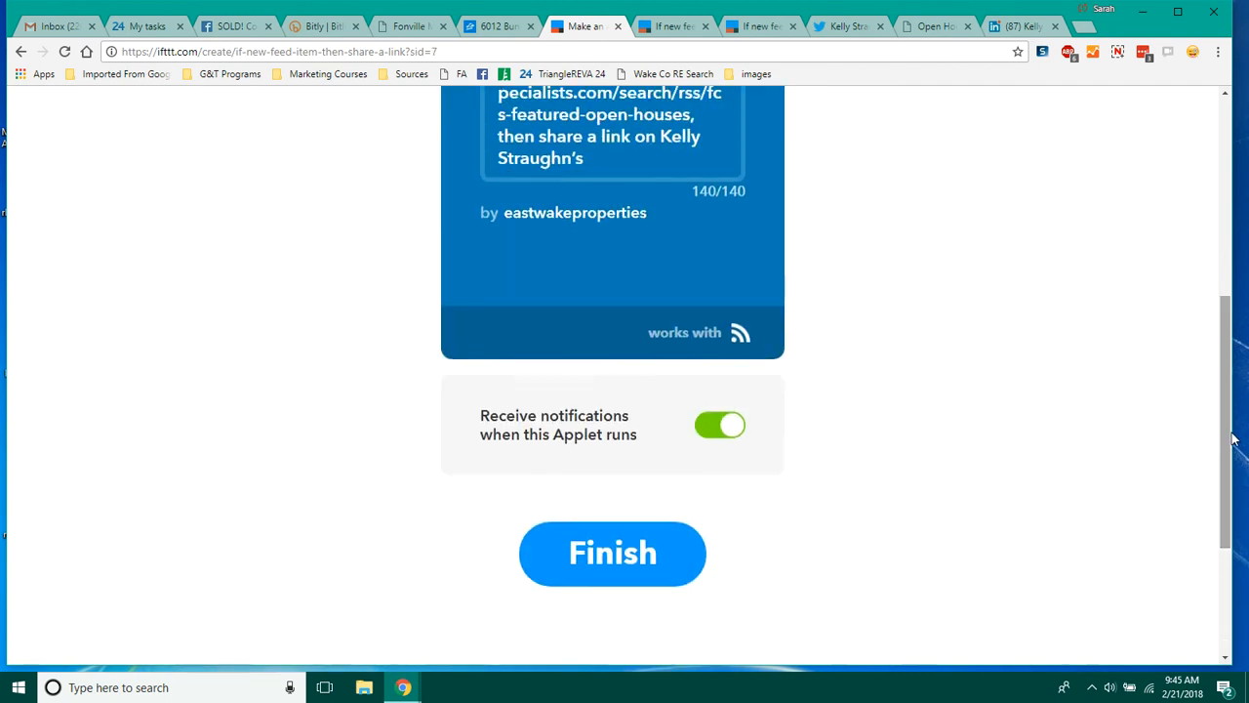
pyautogui.click(613, 573)
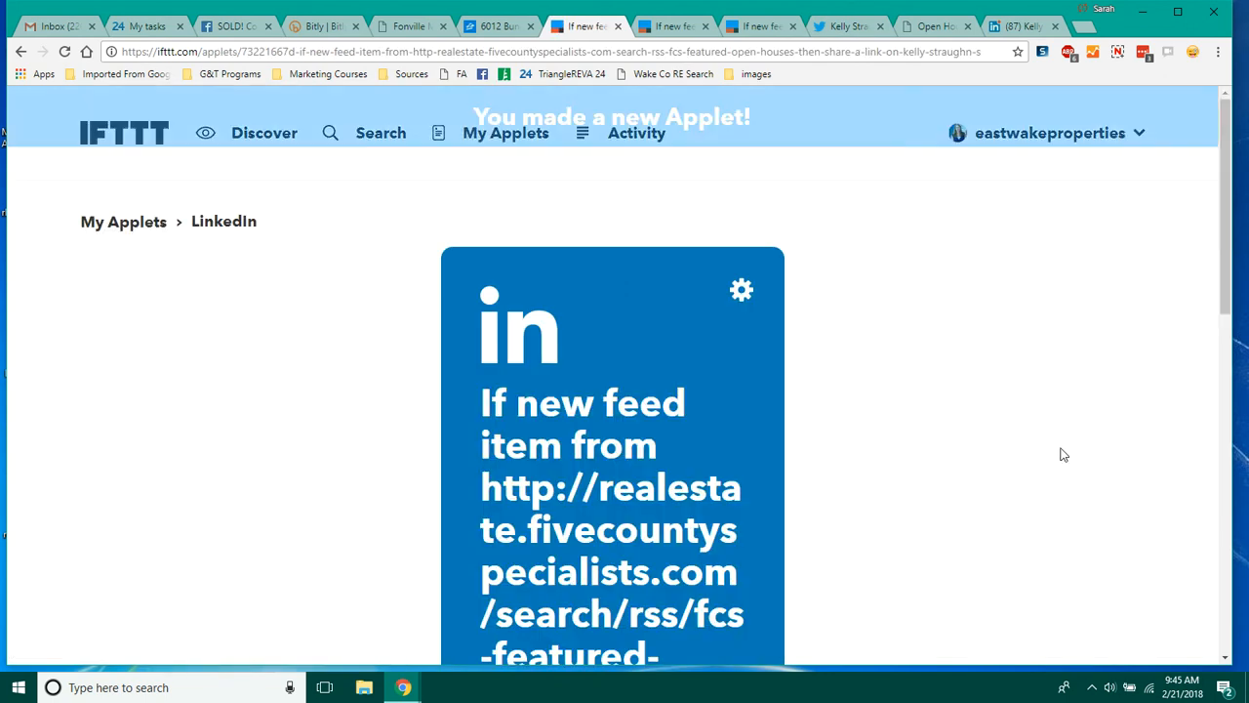
# Step: Start a new applet and choose RSS Feed as its trigger service
pyautogui.moveTo(1223, 234); pyautogui.dragTo(1205, 326)
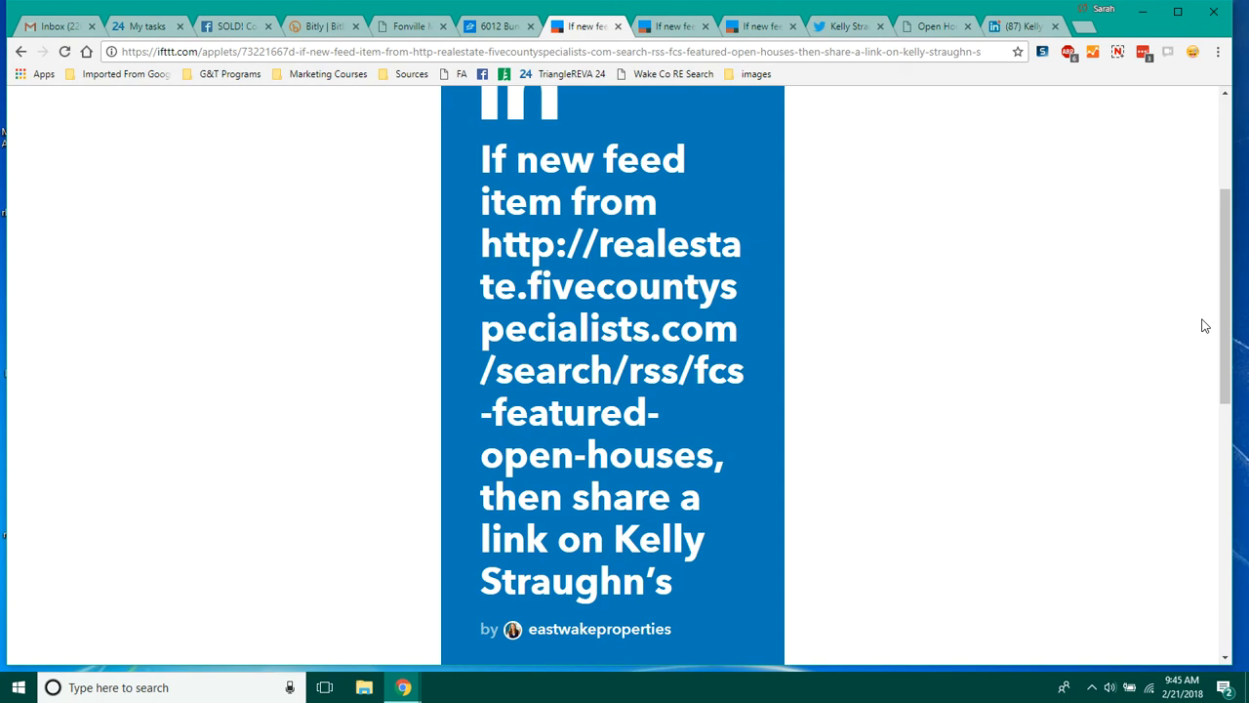
pyautogui.moveTo(1225, 320); pyautogui.dragTo(1236, 233)
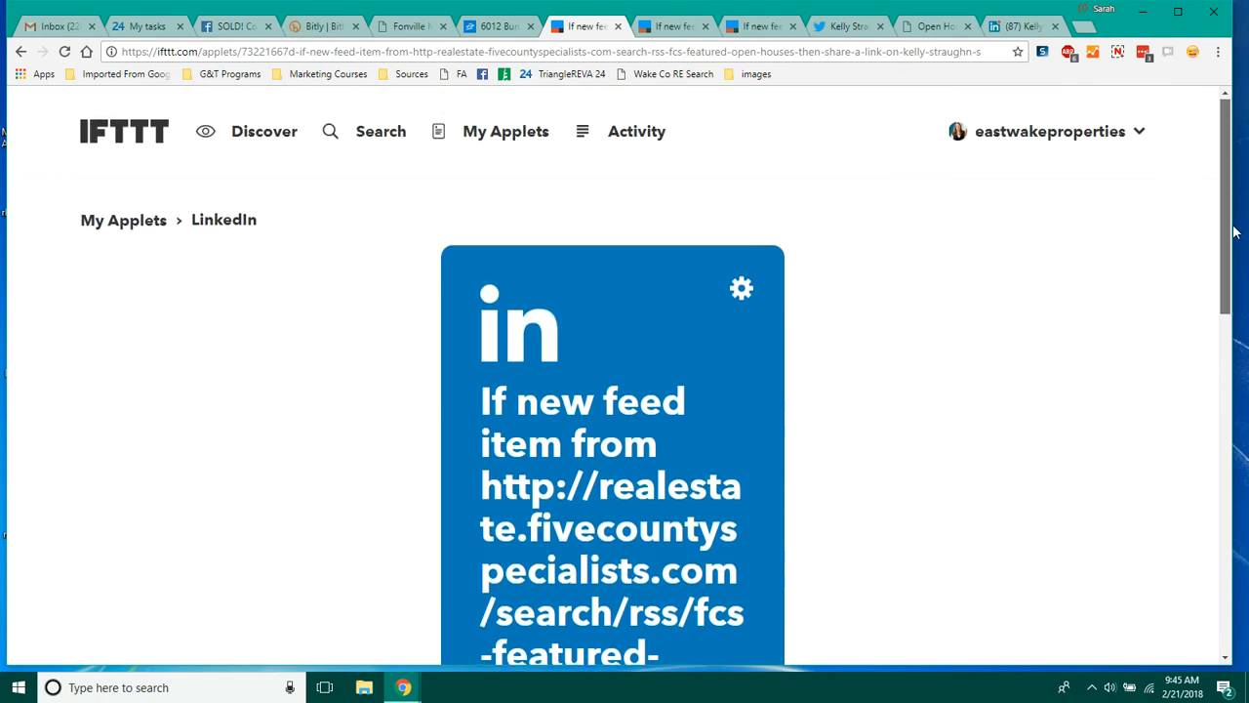
pyautogui.click(1112, 135)
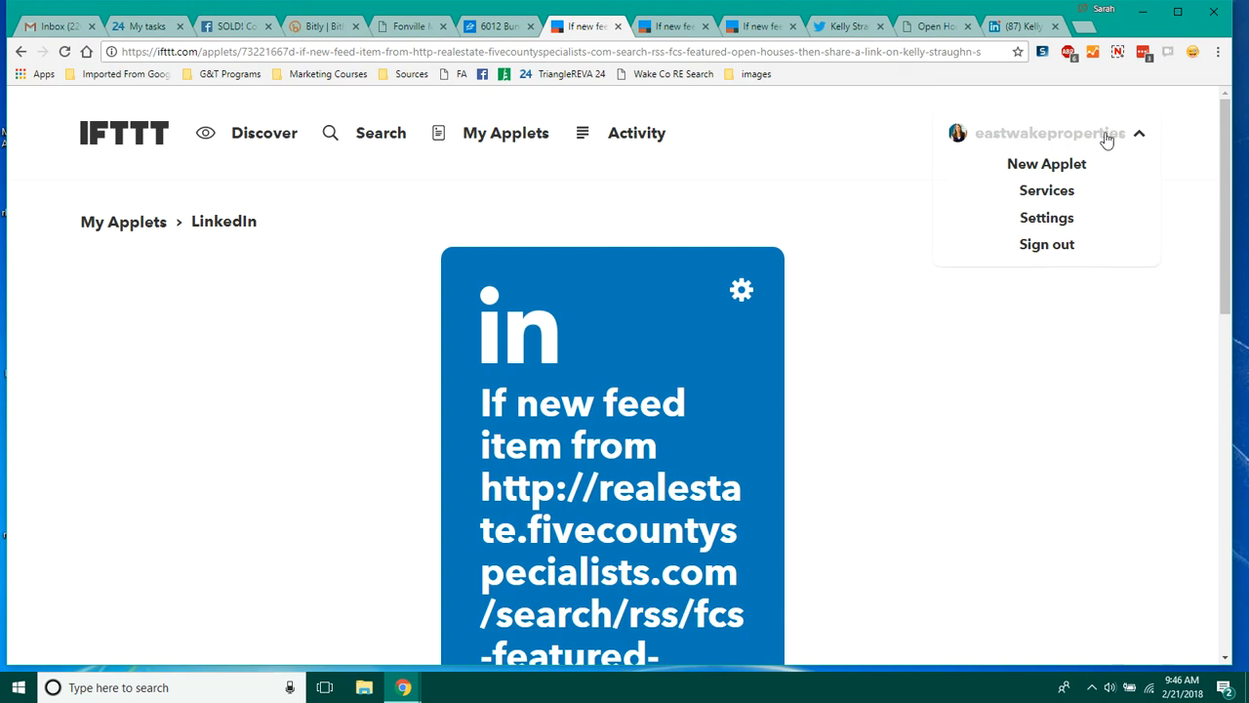
pyautogui.click(1047, 164)
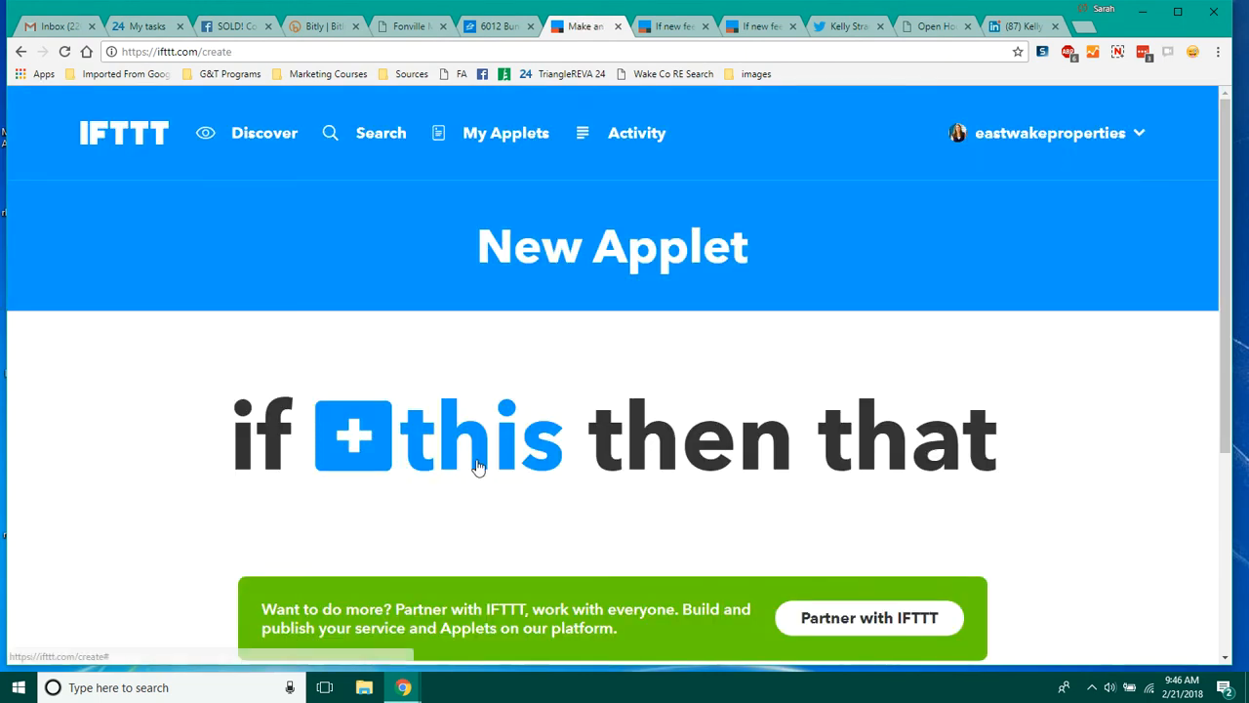
pyautogui.click(478, 466)
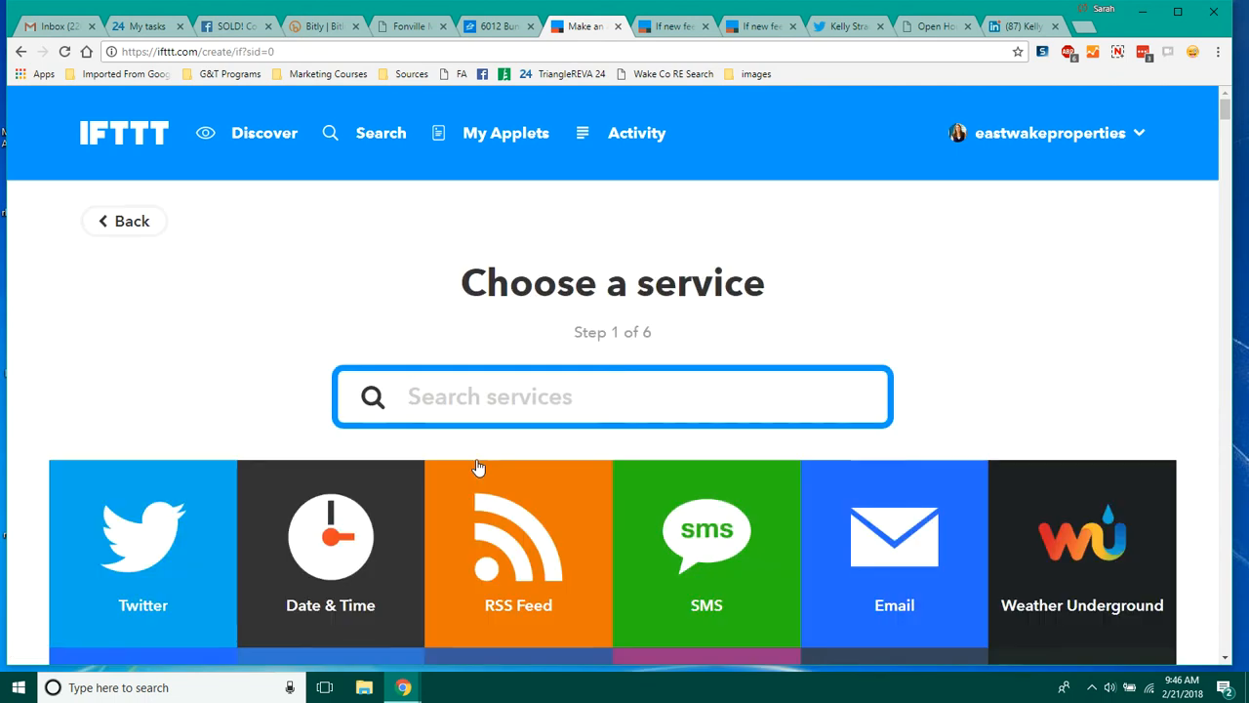
pyautogui.click(498, 542)
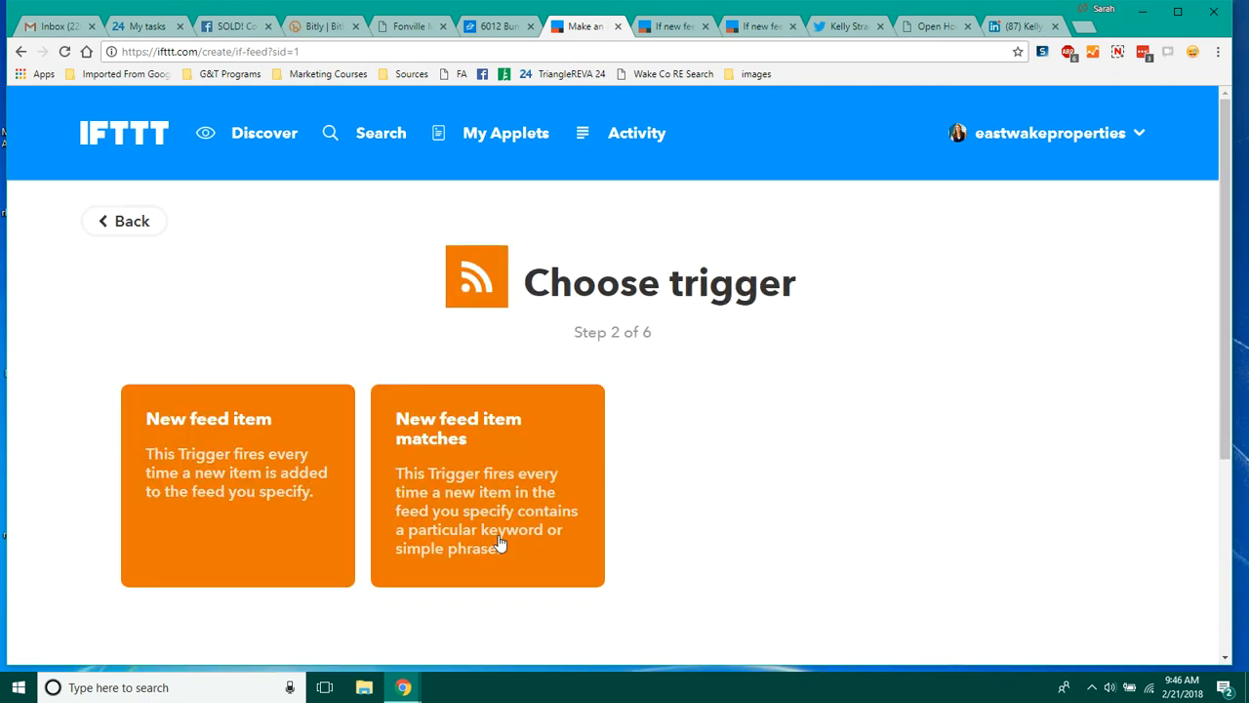
pyautogui.click(300, 493)
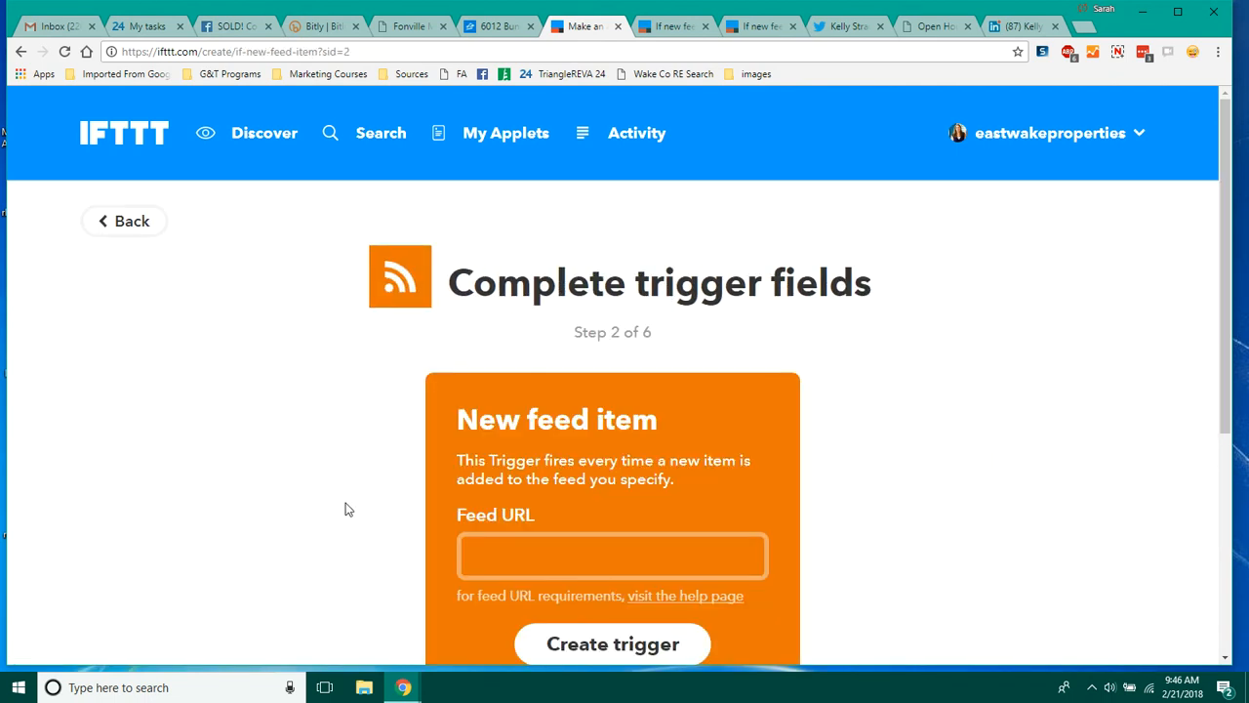
pyautogui.write('http://realestate.fivecountyspecialists.com/search/rss/fcs-featured-open-houses')
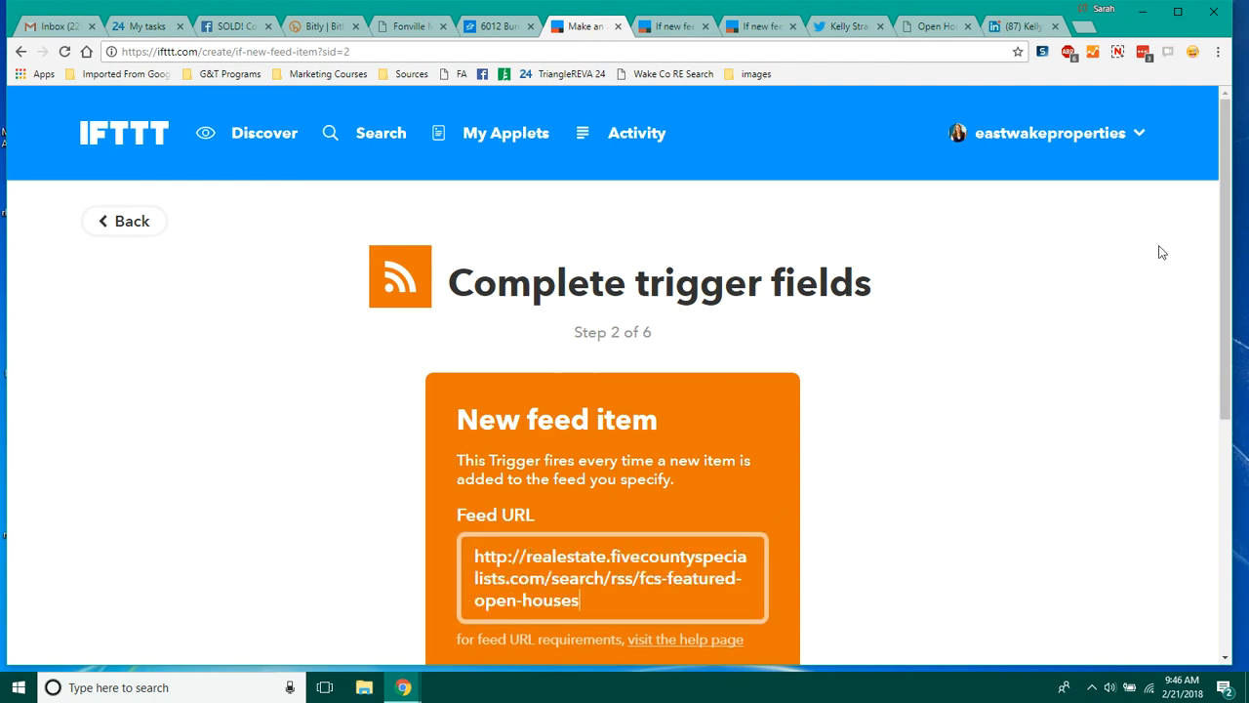
pyautogui.moveTo(1223, 234); pyautogui.dragTo(1223, 341)
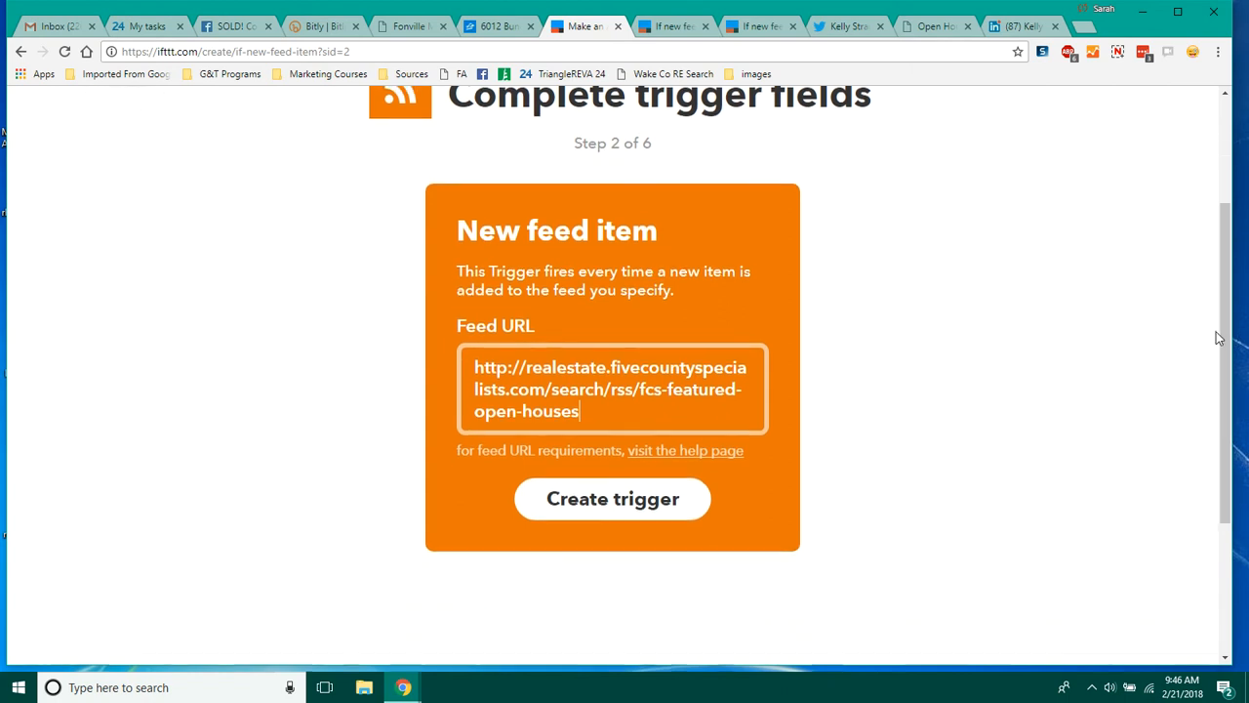
pyautogui.click(616, 508)
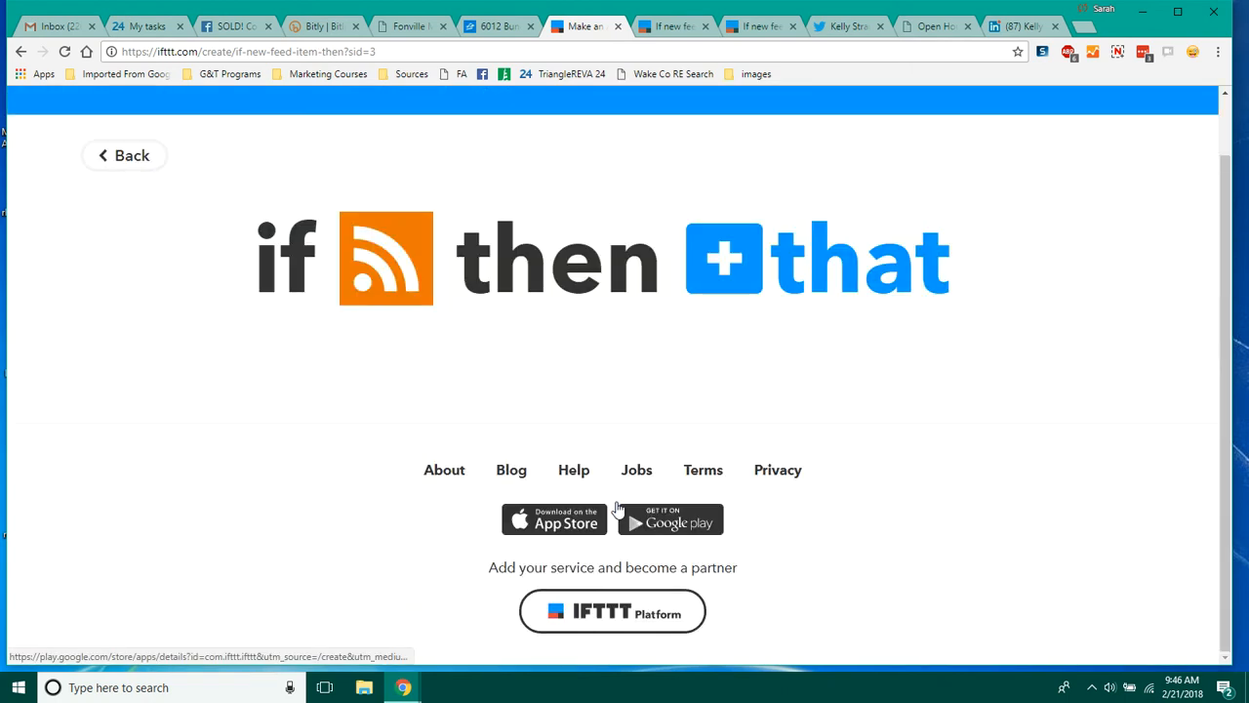
# Step: Choose Twitter as the applet's action service
pyautogui.click(881, 289)
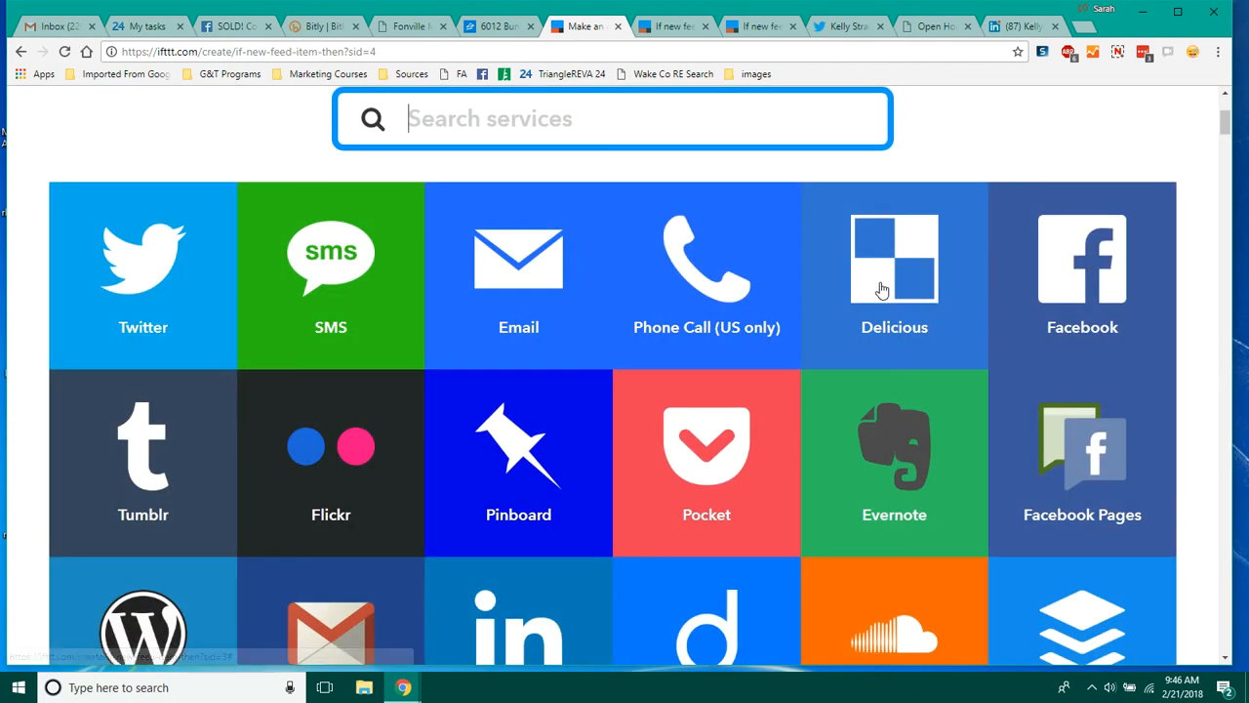
pyautogui.click(157, 311)
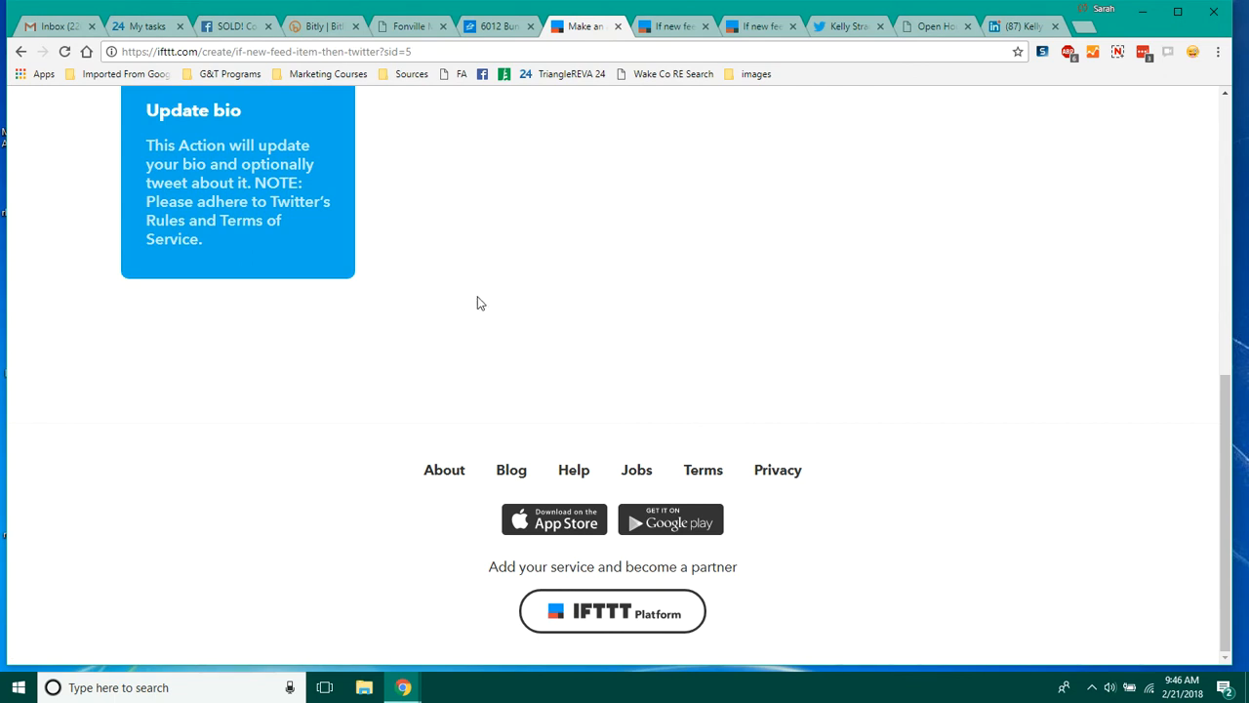
pyautogui.click(243, 215)
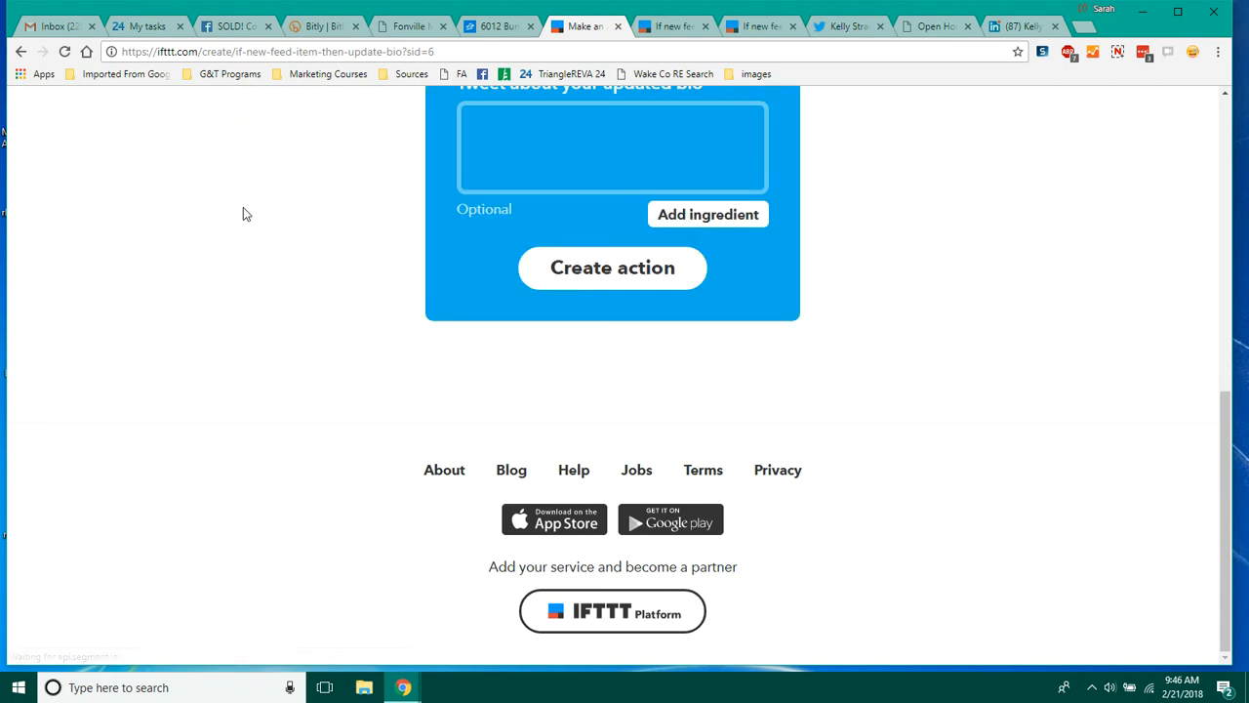
pyautogui.scroll(6, 1225, 514)
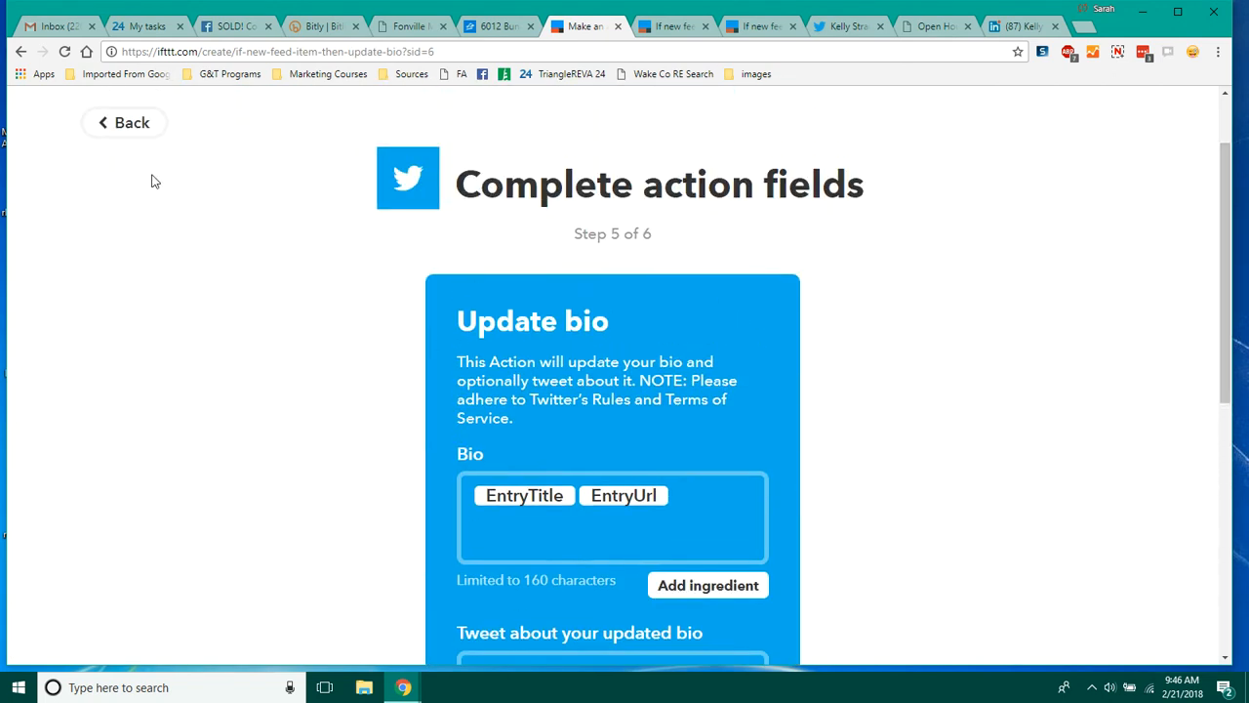
pyautogui.click(132, 130)
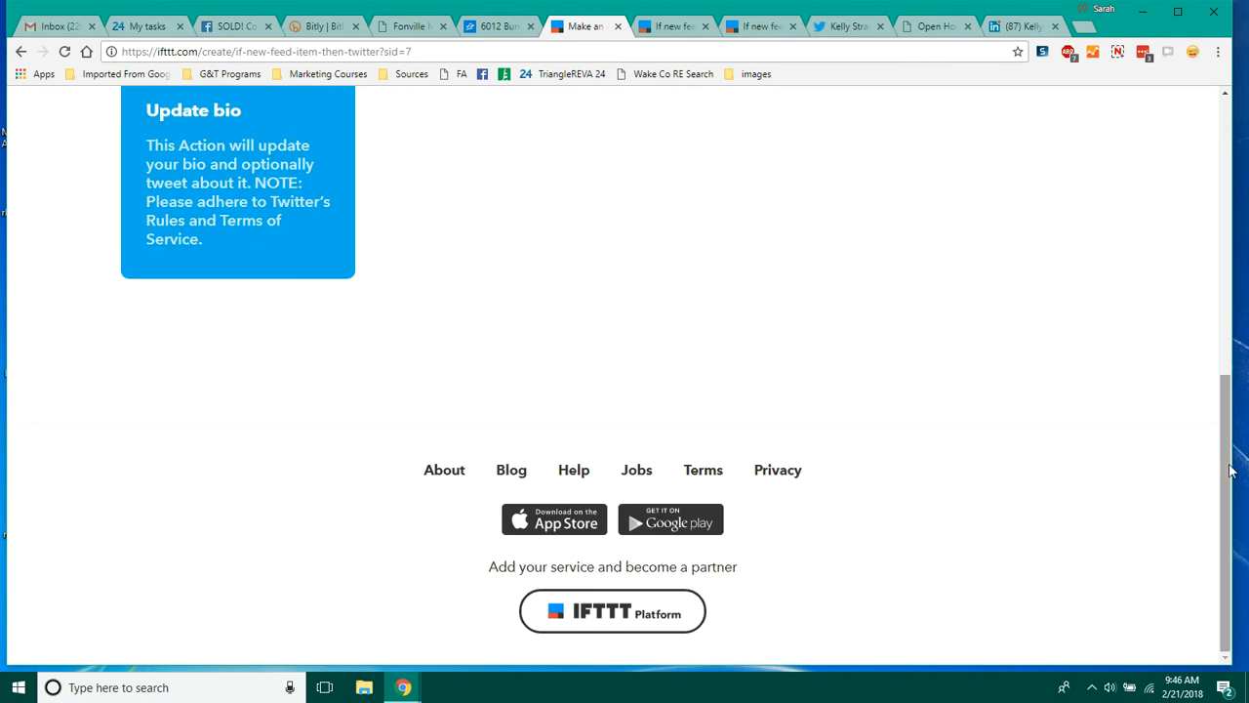
# Step: Pick the Post a tweet with image action and prefix the Tweet text with '#OpenHouse at'
pyautogui.moveTo(1229, 469); pyautogui.dragTo(1244, 255)
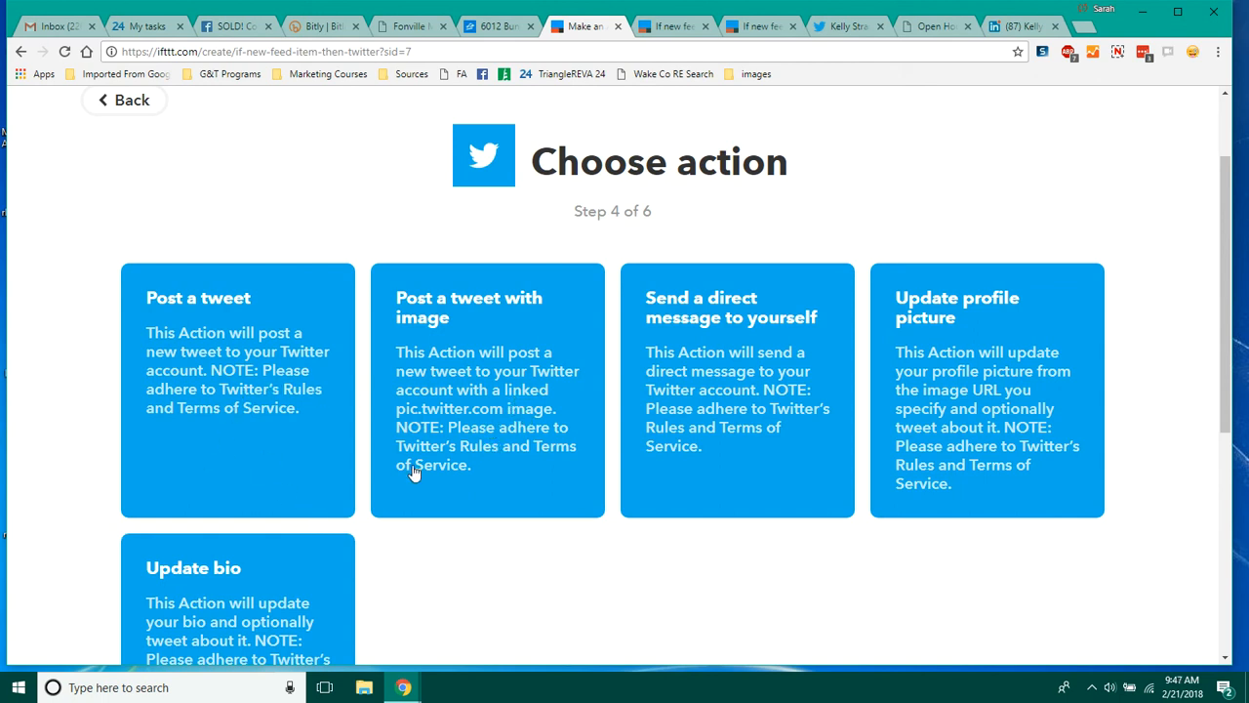
pyautogui.click(457, 447)
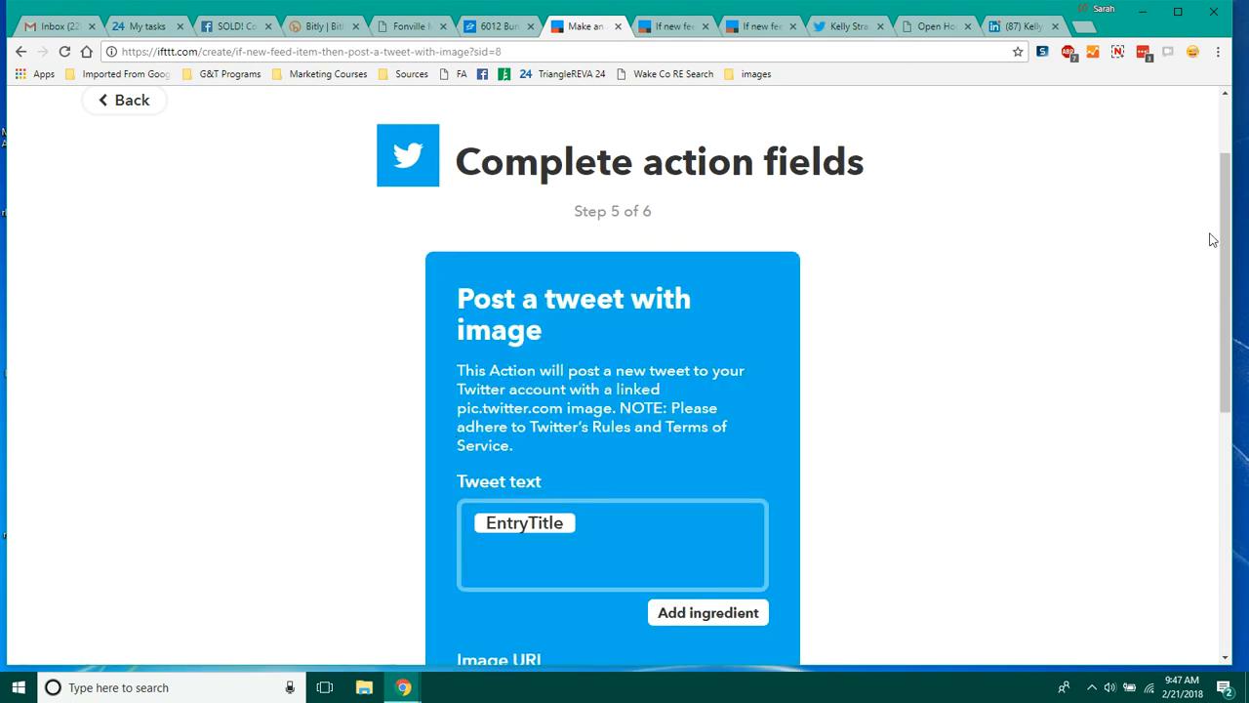
pyautogui.moveTo(1224, 234); pyautogui.dragTo(1208, 336)
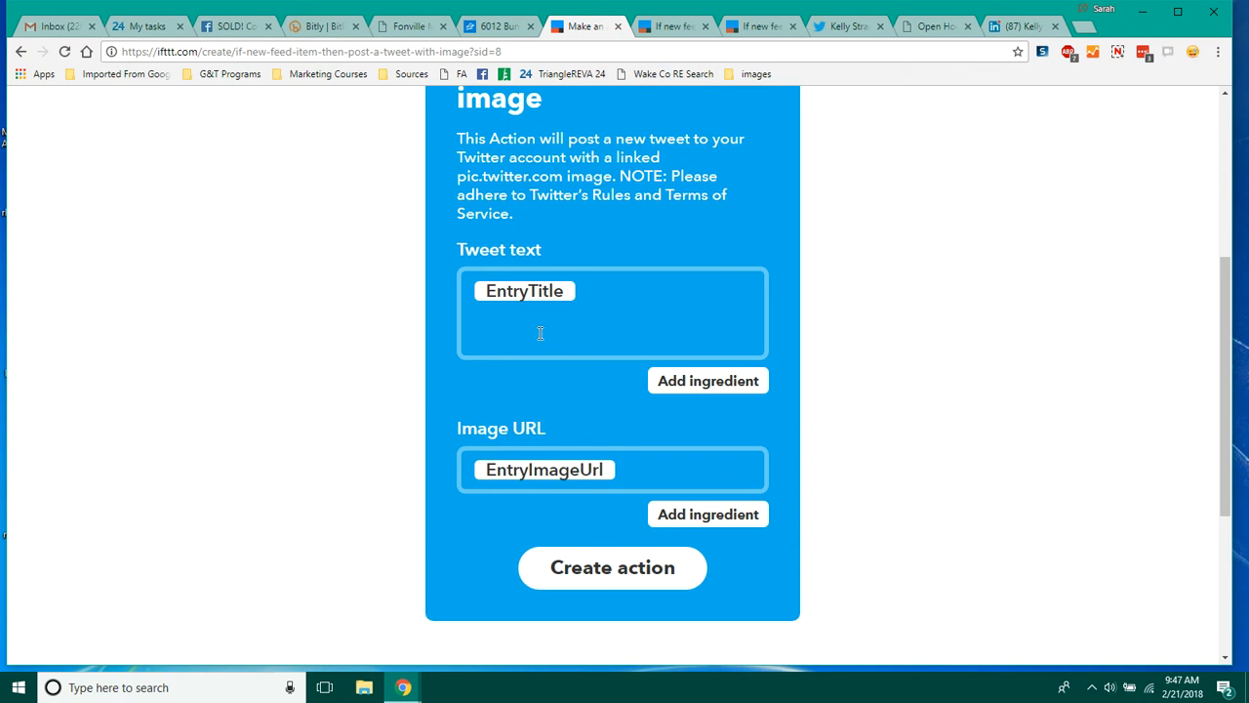
pyautogui.click(465, 294)
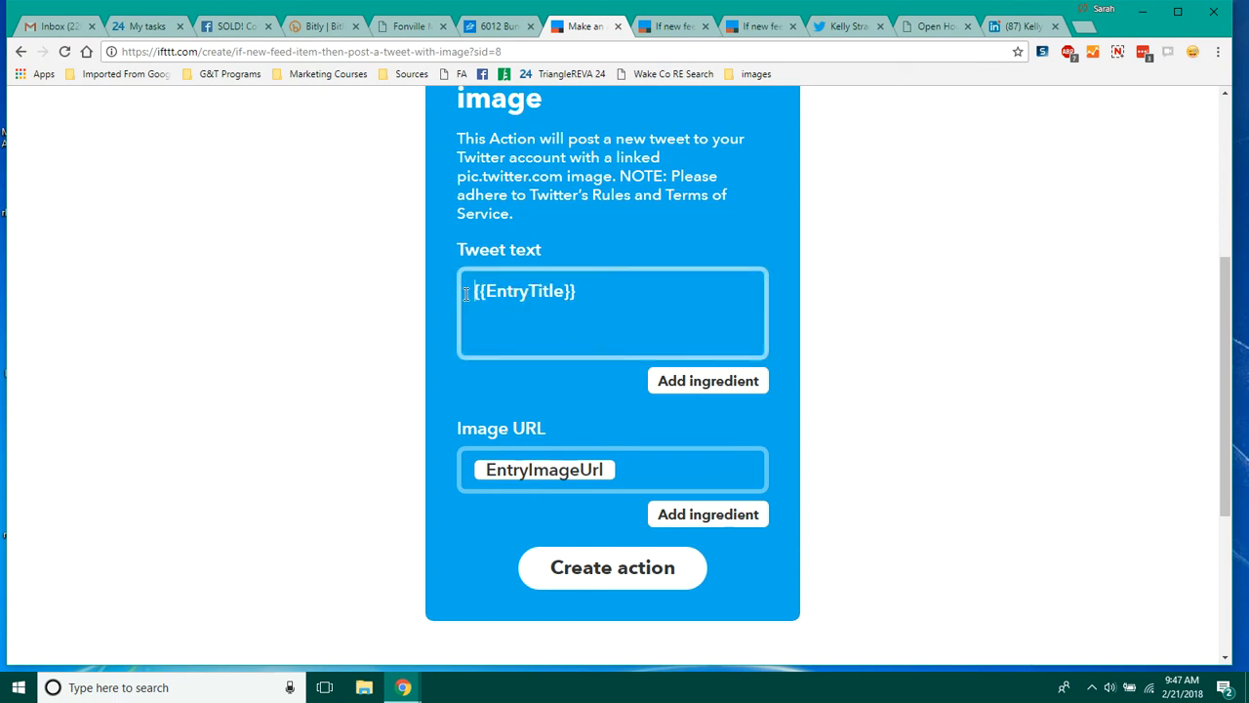
pyautogui.write('#')
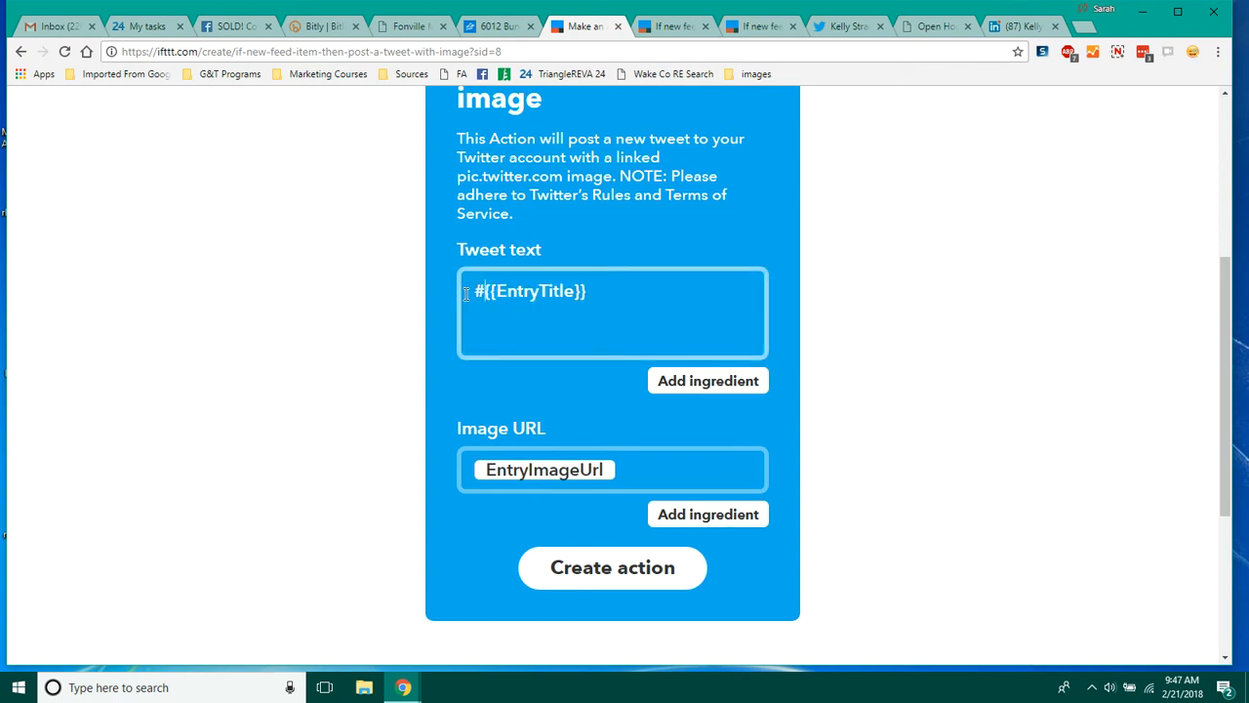
pyautogui.write('O')
pyautogui.write('penHouse ')
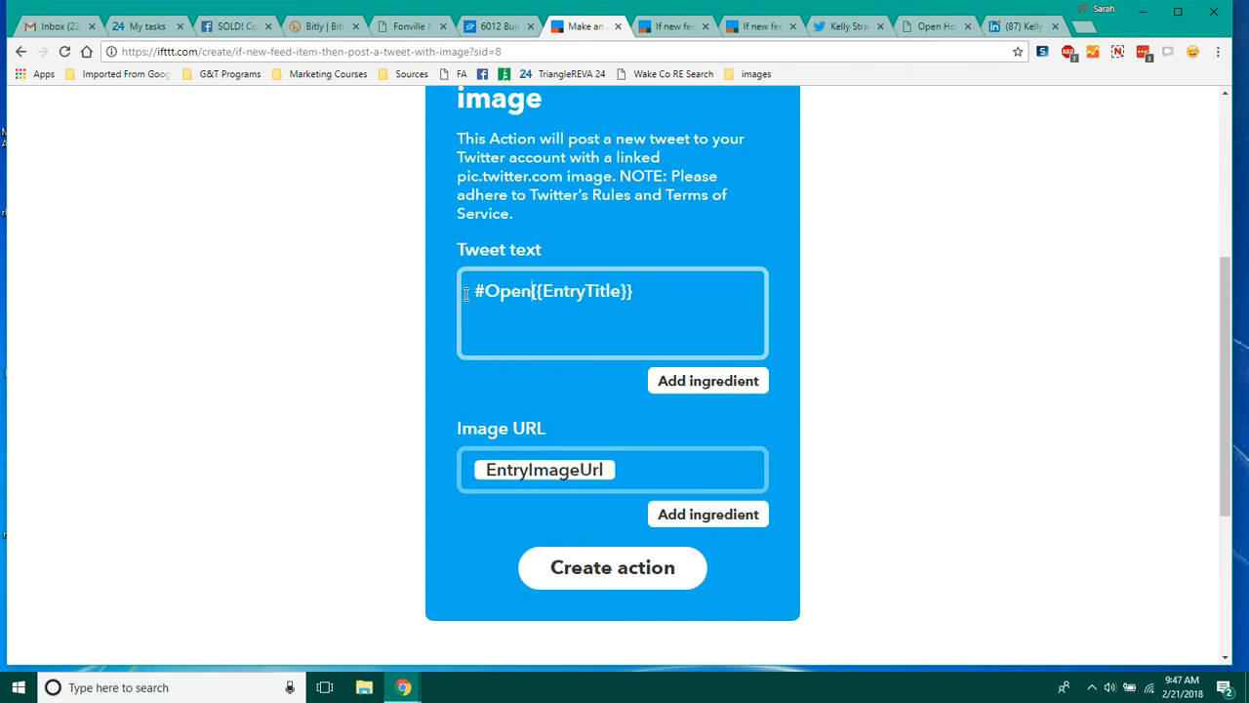
pyautogui.write('at')
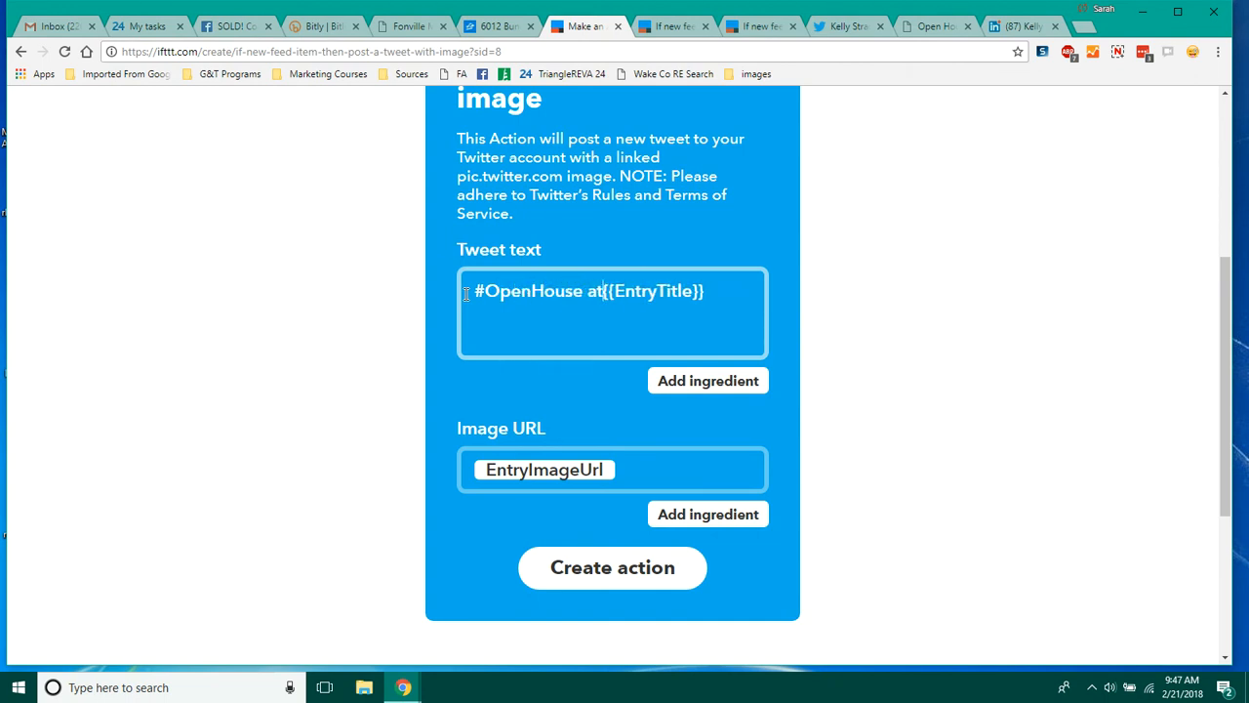
# Step: Append 'Go to' followed by the EntryUrl ingredient to the Tweet text
pyautogui.click(745, 303)
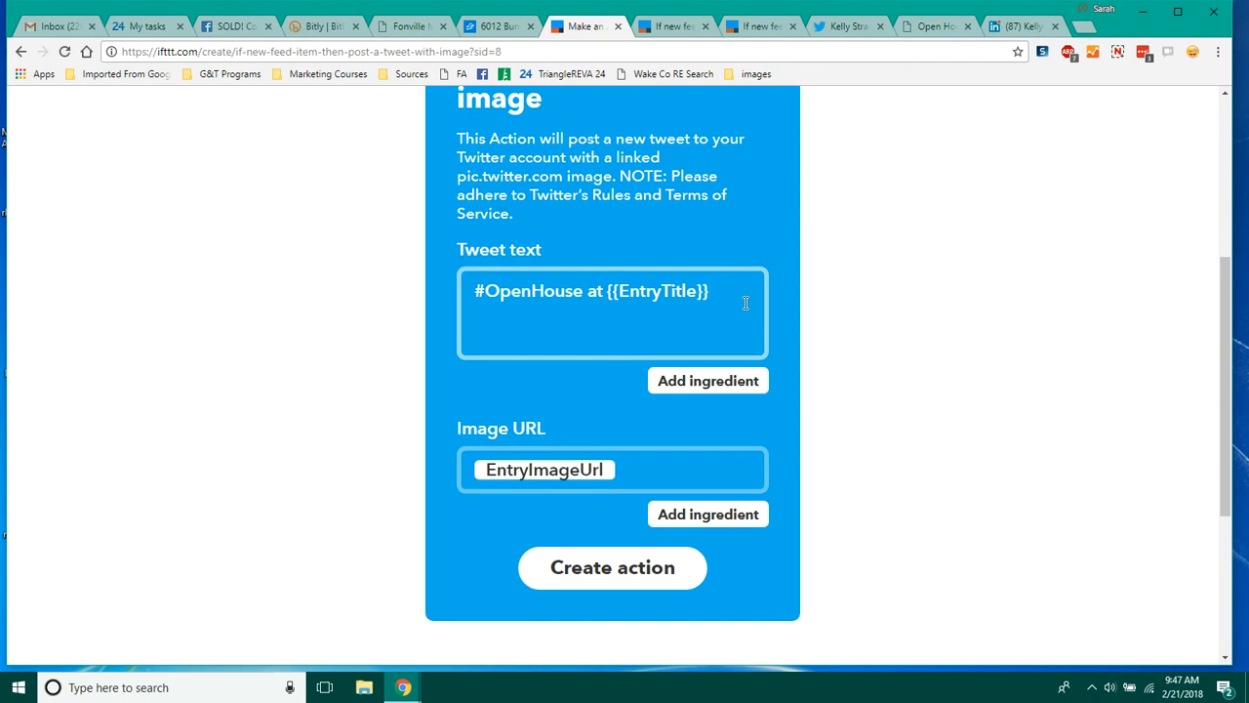
pyautogui.write('Go to')
pyautogui.click(708, 390)
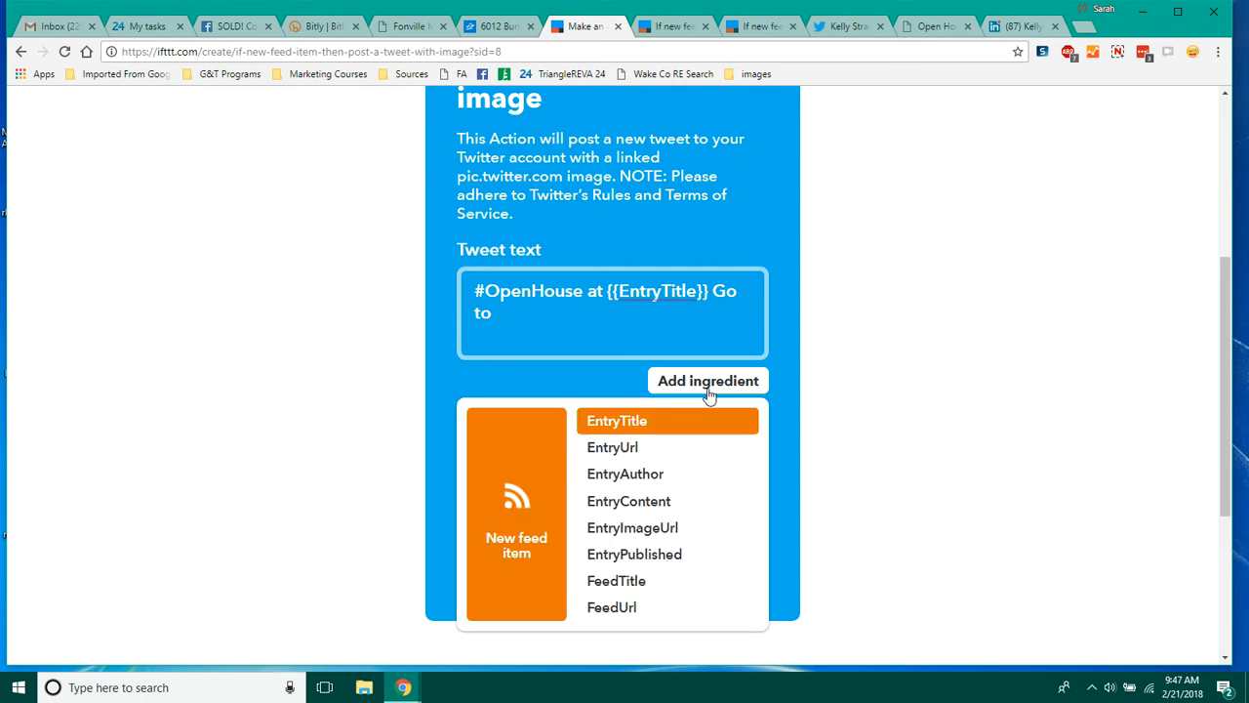
pyautogui.click(664, 446)
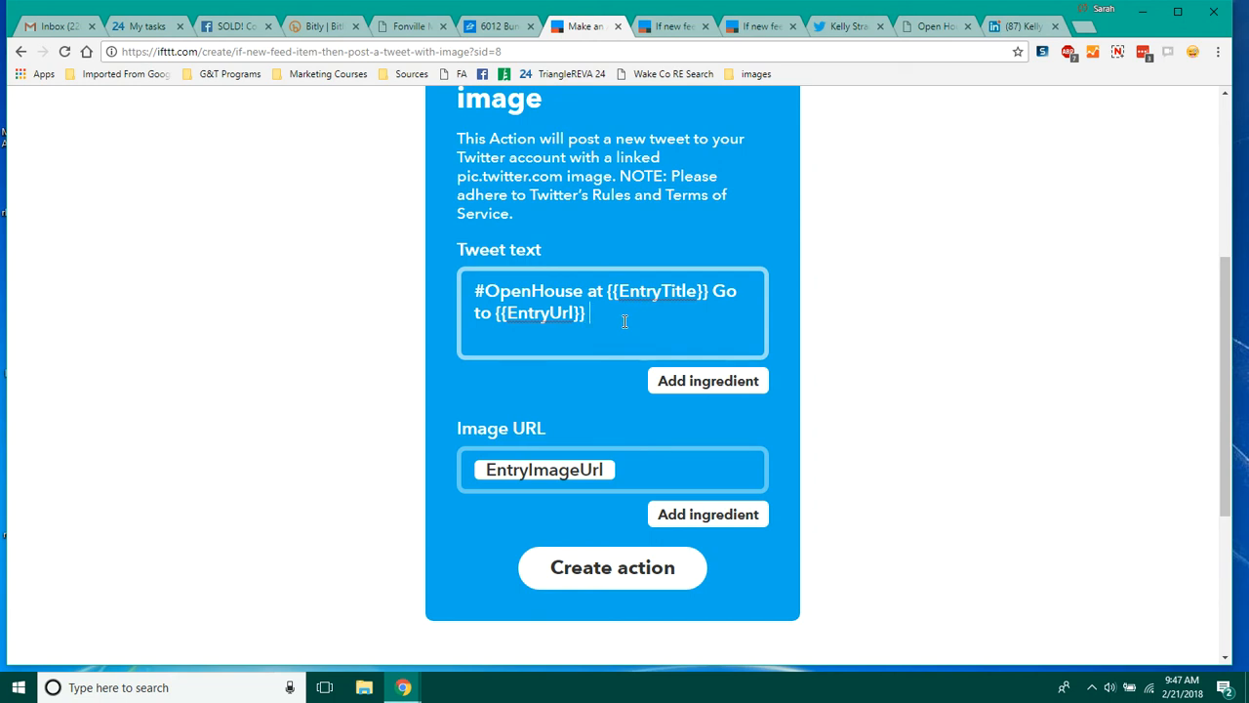
# Step: Continue the tweet with 'for date, time, & property details. Call' plus the agent's phone number and 'for more info.'
pyautogui.write('for date')
pyautogui.write('s')
pyautogui.press('BackSpace')
pyautogui.write('& tim')
pyautogui.write('e, and')
pyautogui.press('BackSpace')
pyautogui.press('BackSpace')
pyautogui.press('BackSpace')
pyautogui.press('BackSpace')
pyautogui.press('BackSpace')
pyautogui.press('BackSpace')
pyautogui.press('BackSpace')
pyautogui.press('BackSpace')
pyautogui.press('BackSpace')
pyautogui.write(', time, & property ')
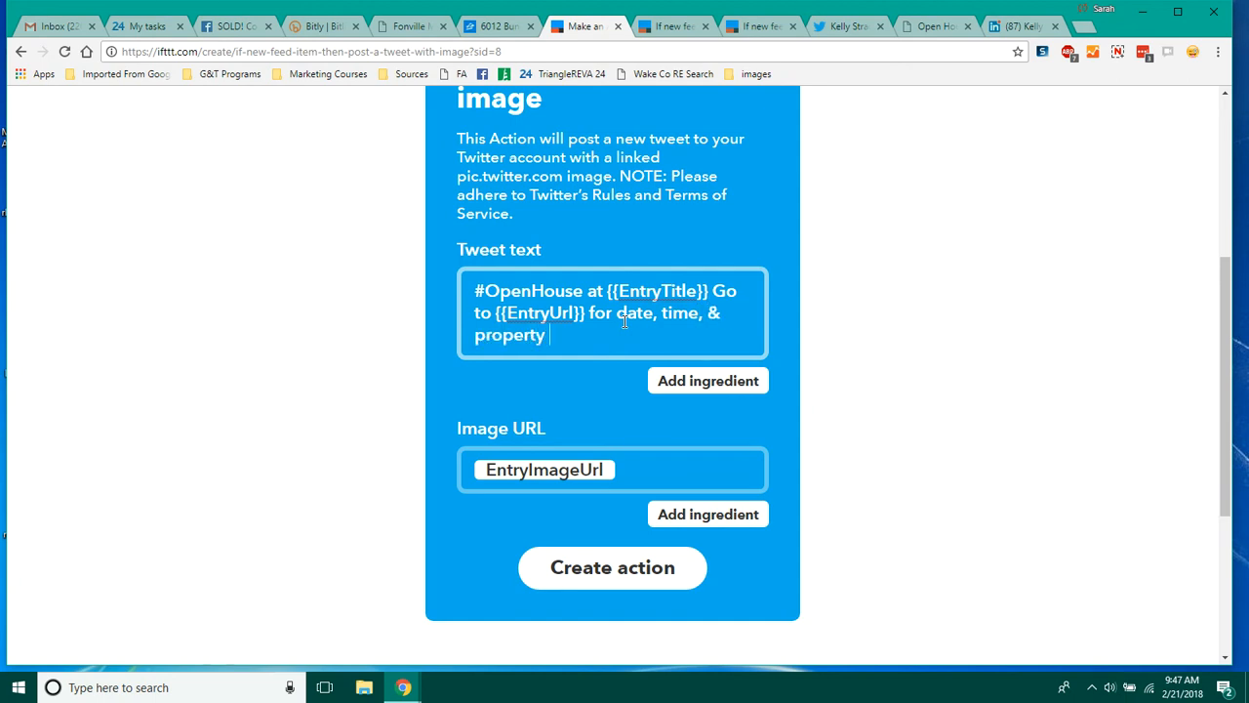
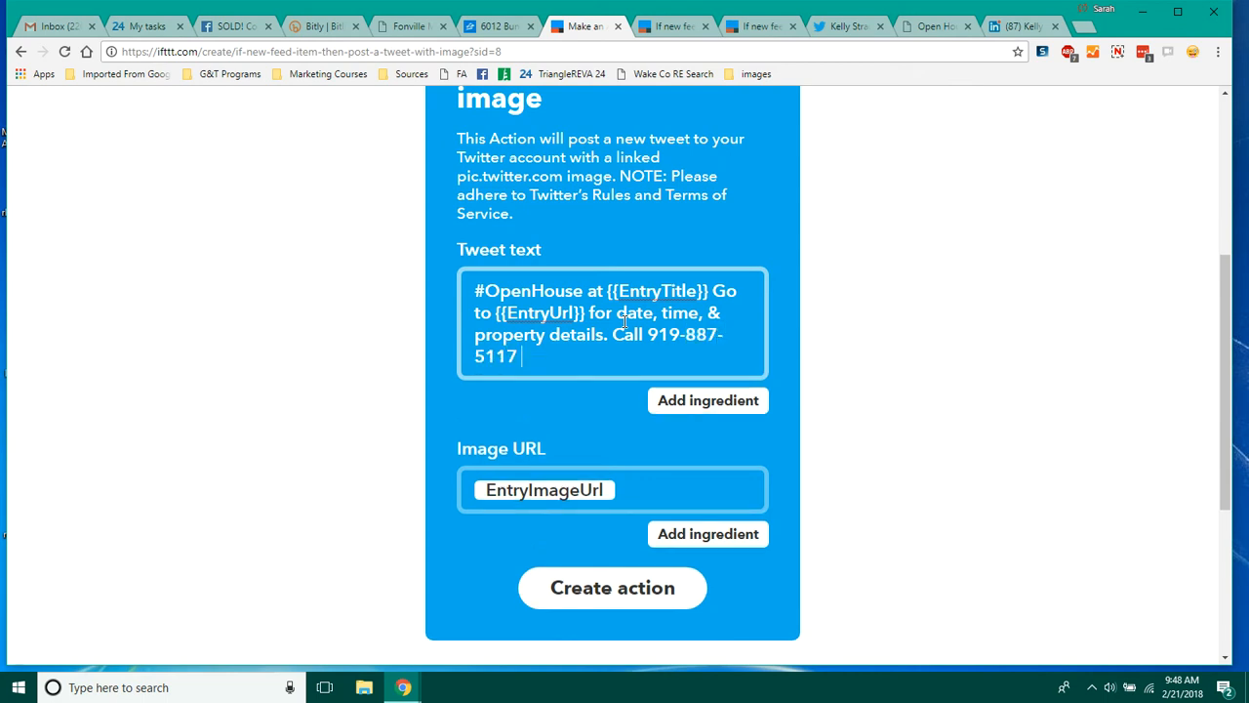
pyautogui.write(' for more info.')
# Step: Create the tweet action and finish the Twitter applet
pyautogui.click(649, 592)
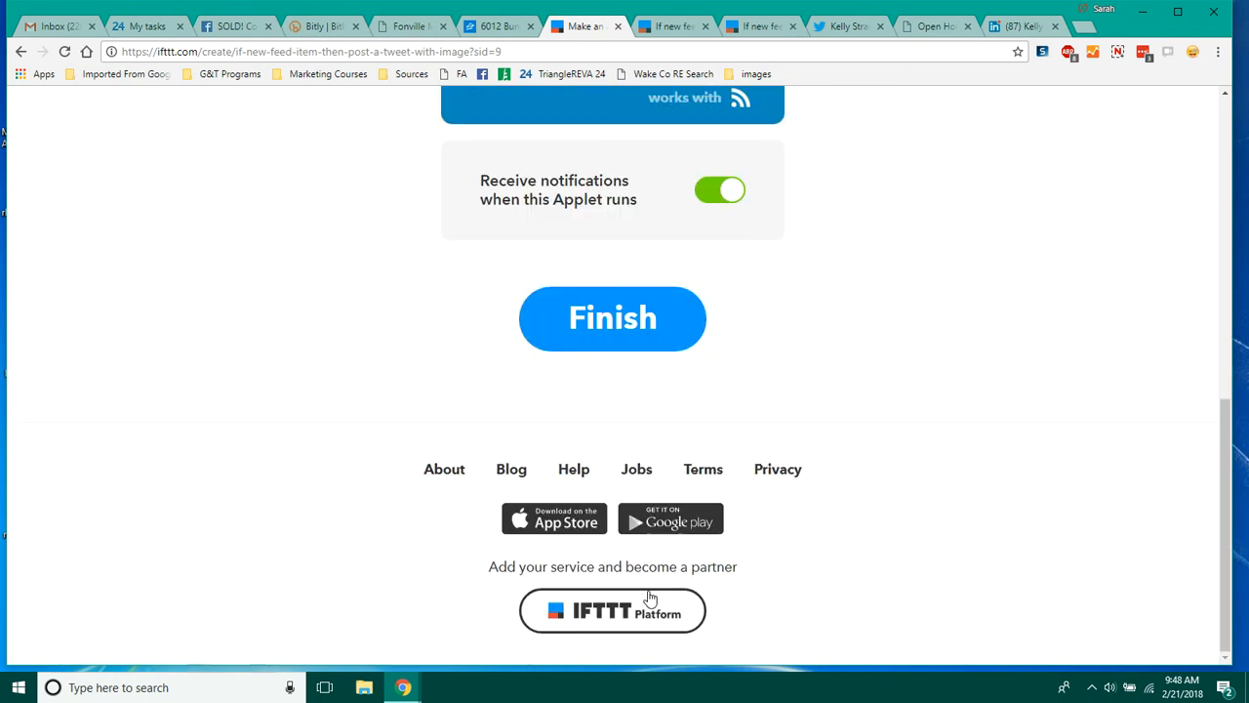
pyautogui.click(632, 341)
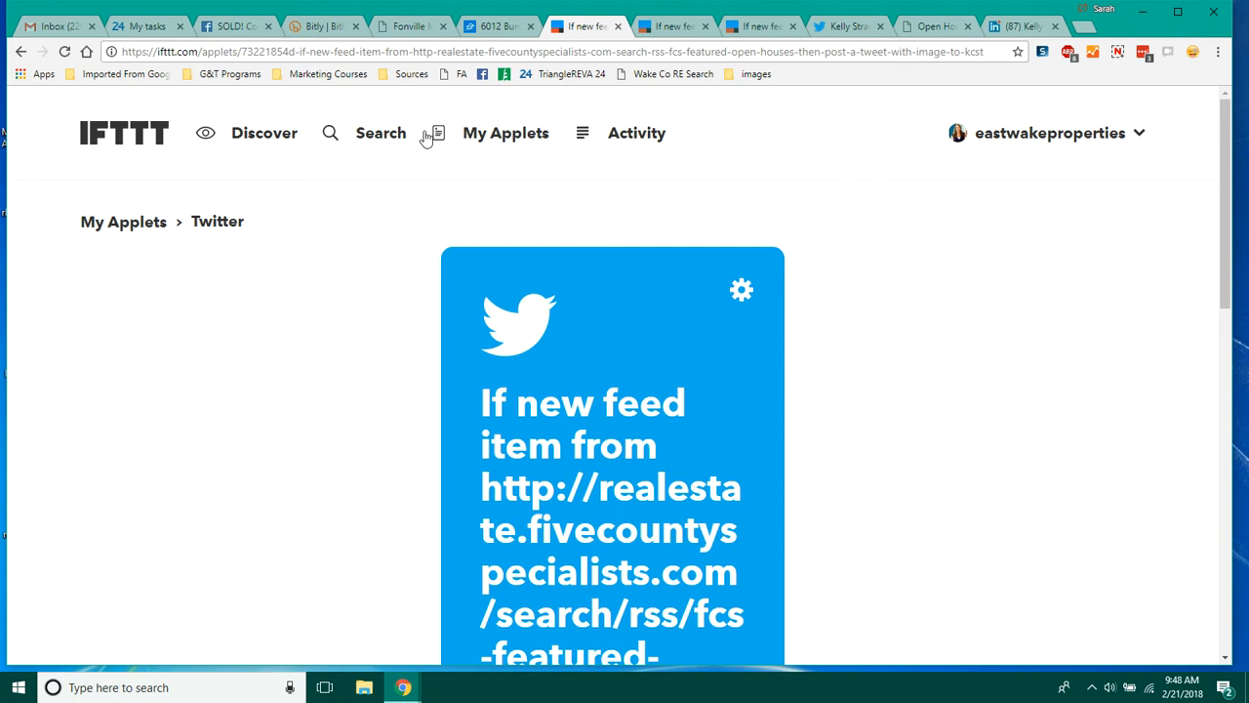
# Step: Review the IFTTT-published sold post and the business page it appears on in Facebook
pyautogui.click(228, 33)
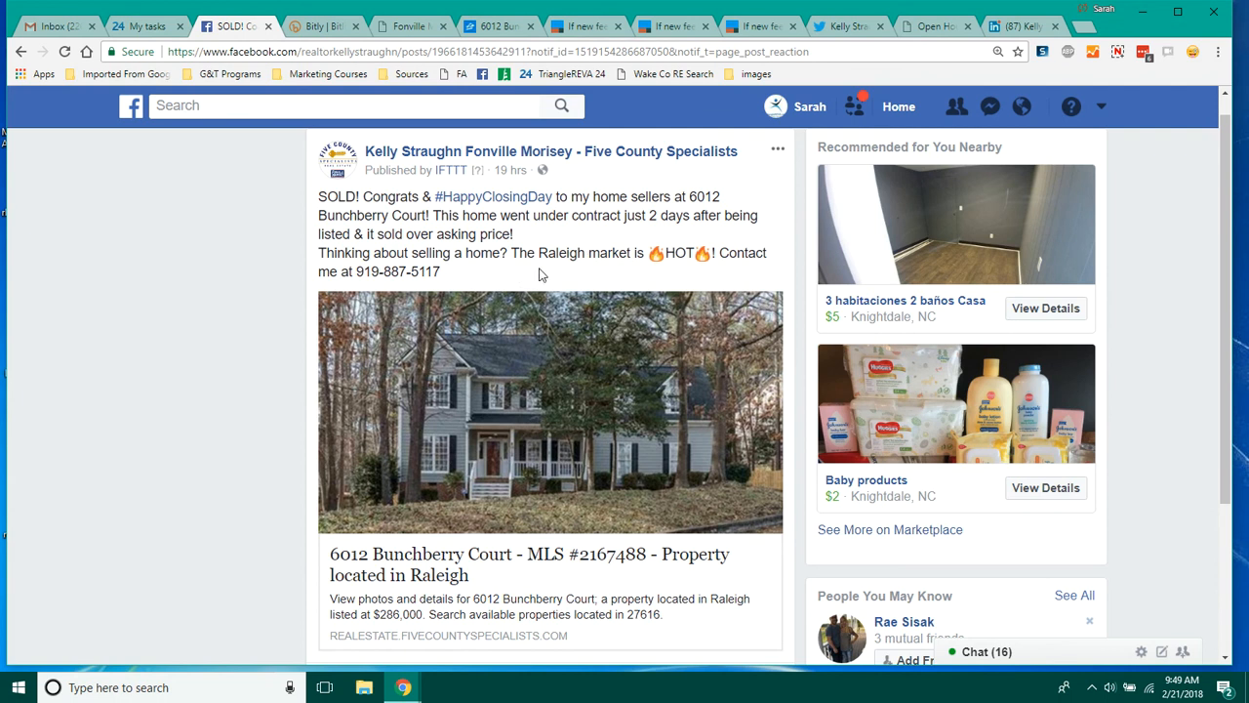
pyautogui.moveTo(517, 236); pyautogui.dragTo(433, 215)
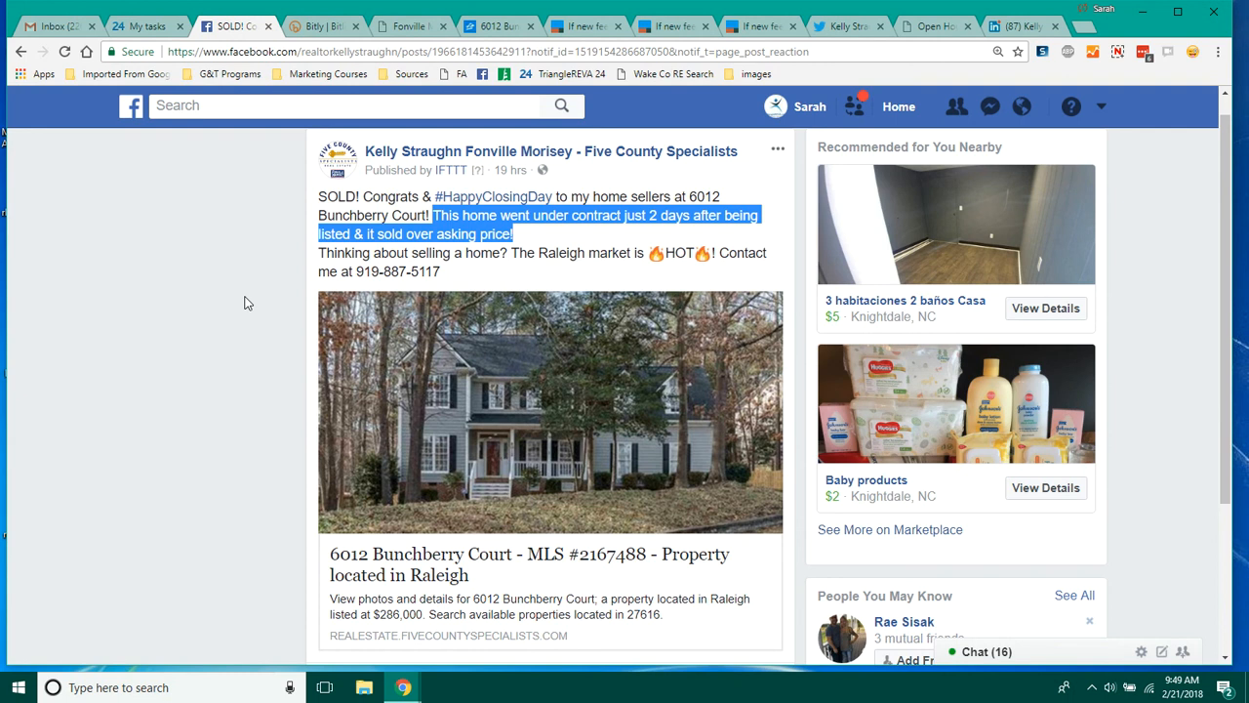
pyautogui.click(27, 58)
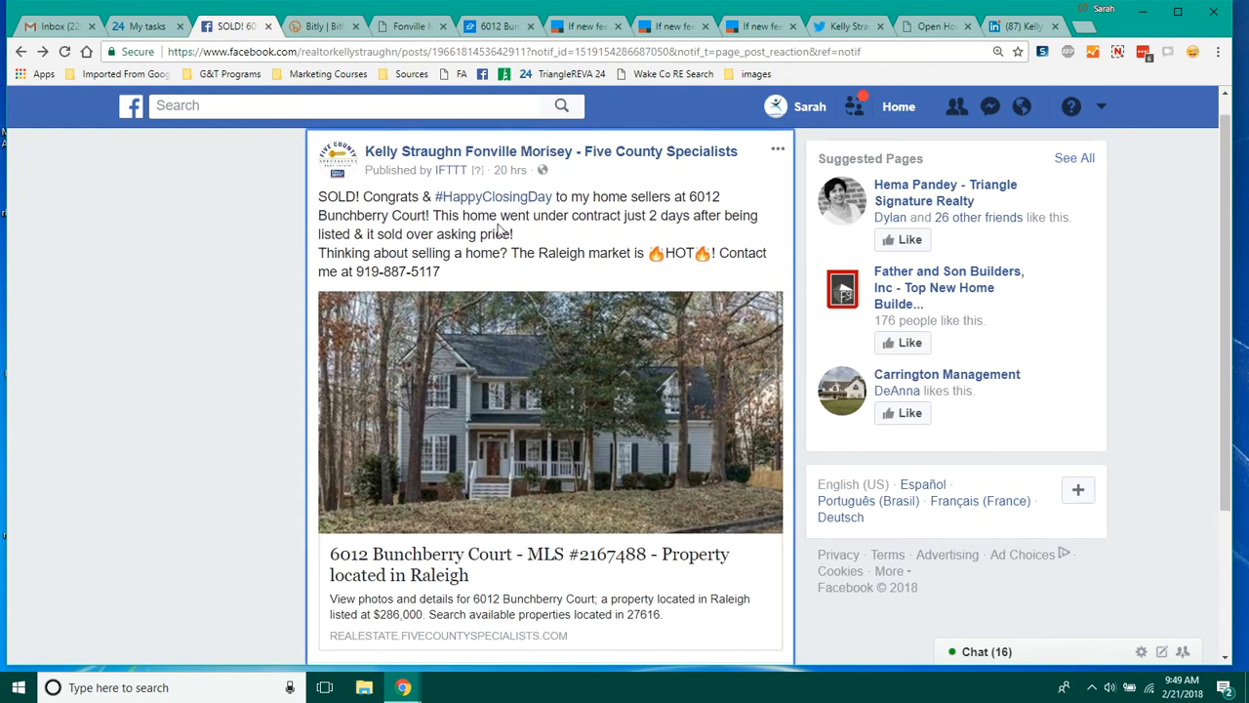
pyautogui.click(610, 154)
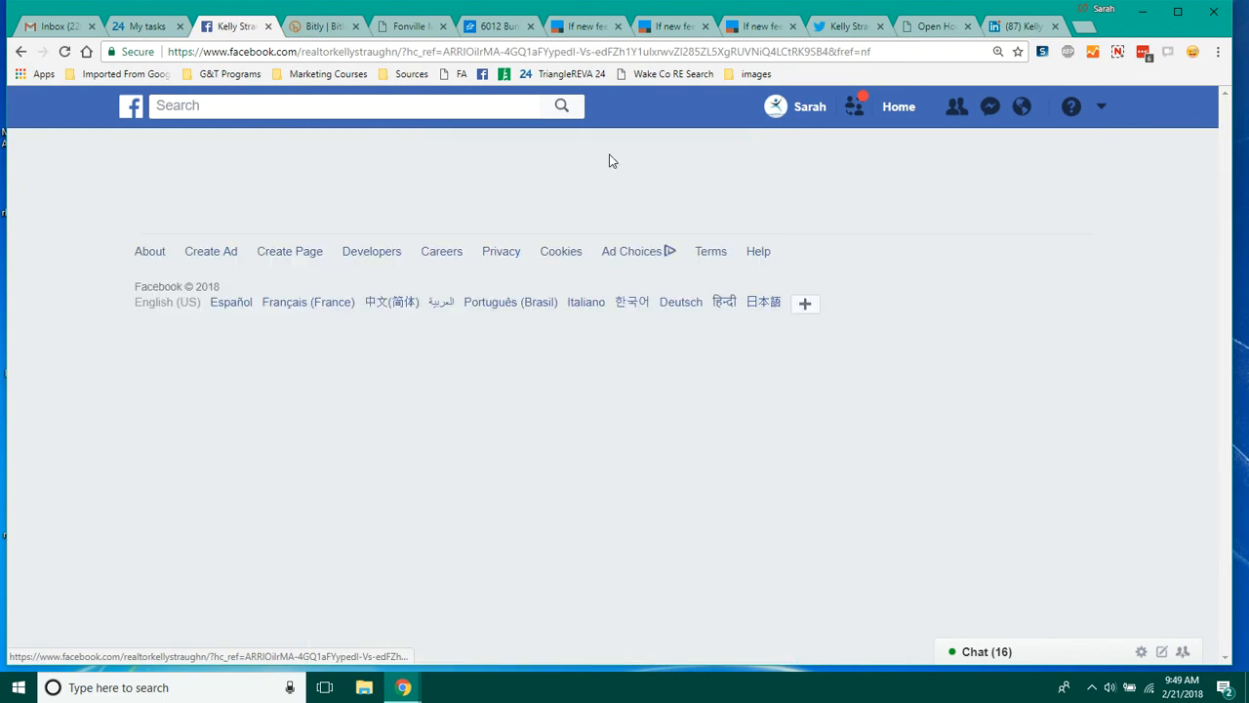
pyautogui.scroll(-2, 1215, 405)
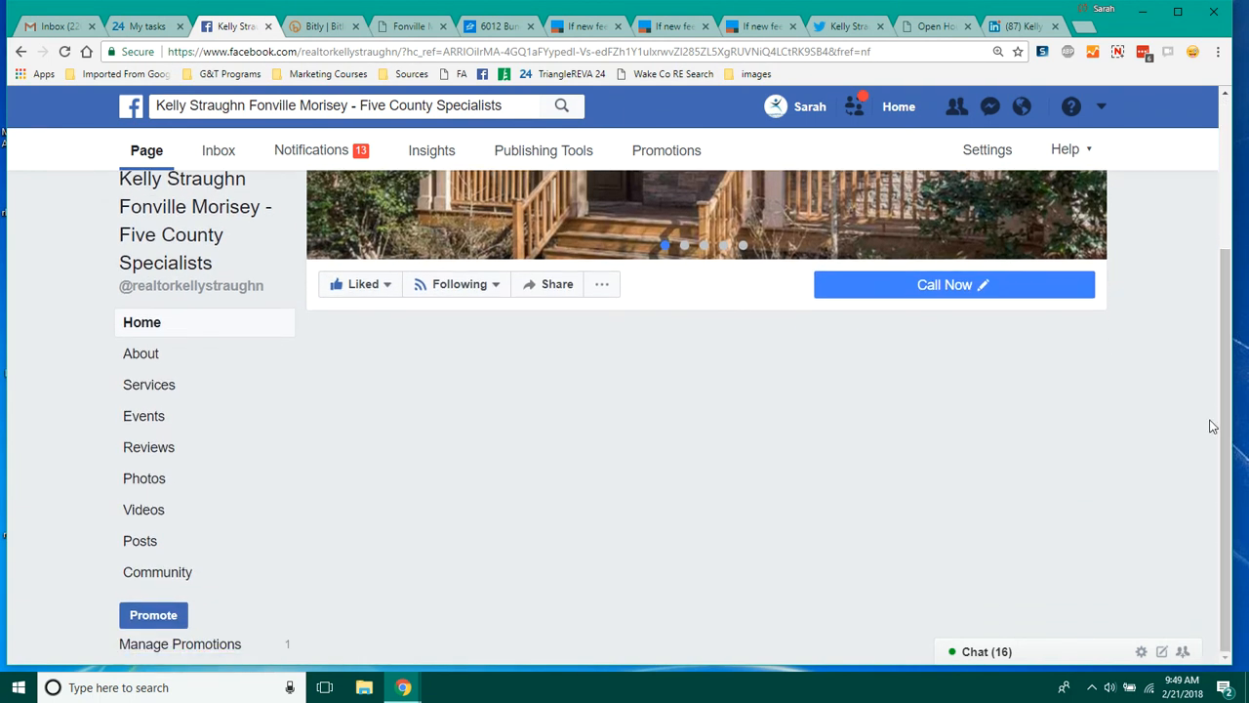
# Step: Open the LinkedIn sold post for editing and correct the last digit of the contact phone number
pyautogui.click(1018, 27)
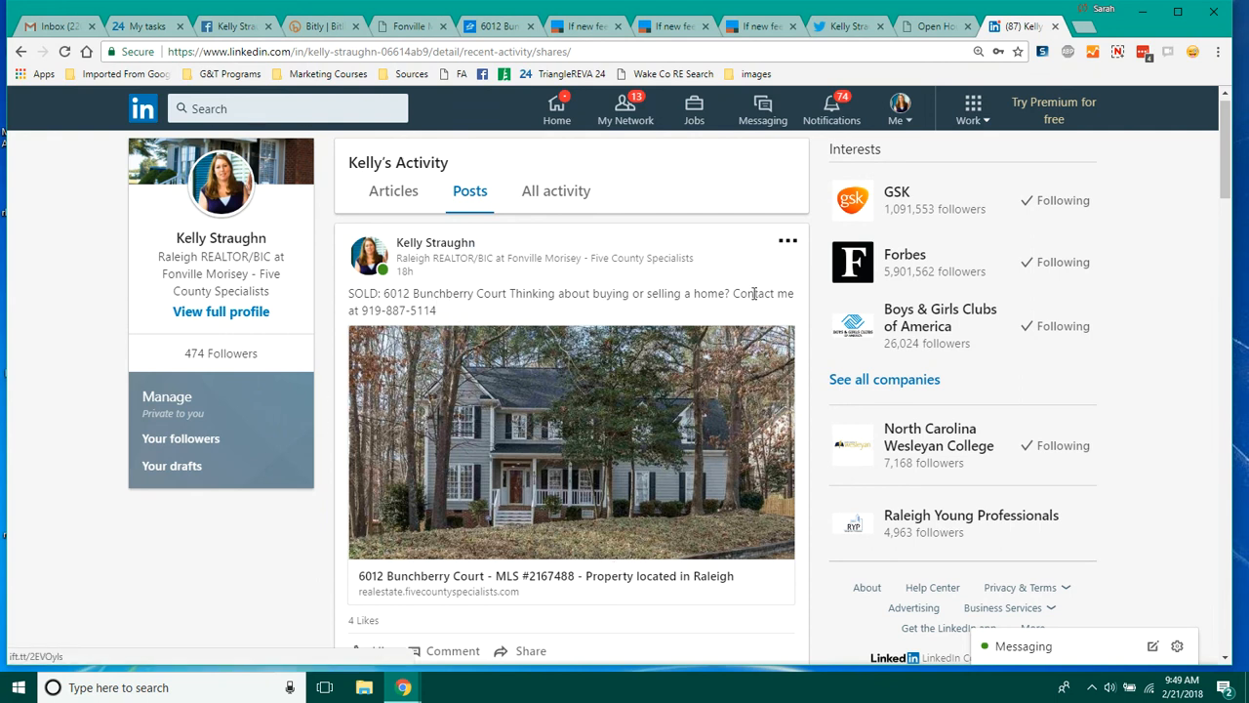
pyautogui.click(789, 241)
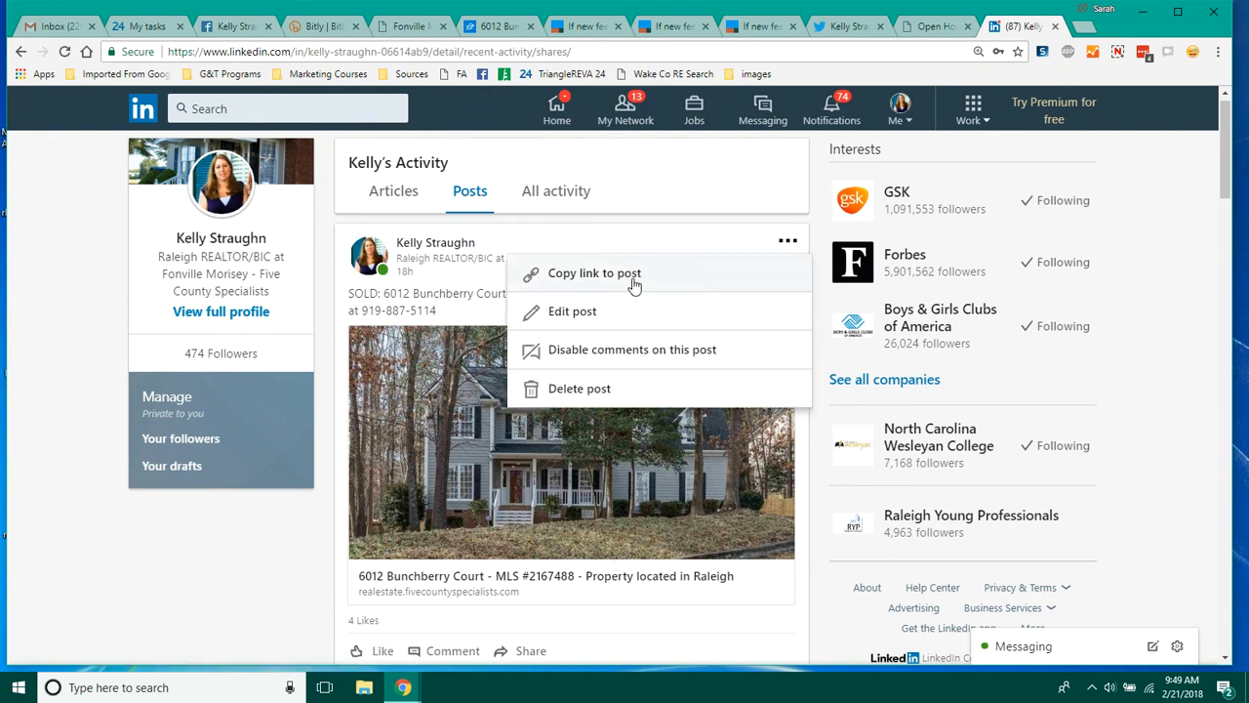
pyautogui.click(609, 310)
pyautogui.press('BackSpace')
pyautogui.write('7')
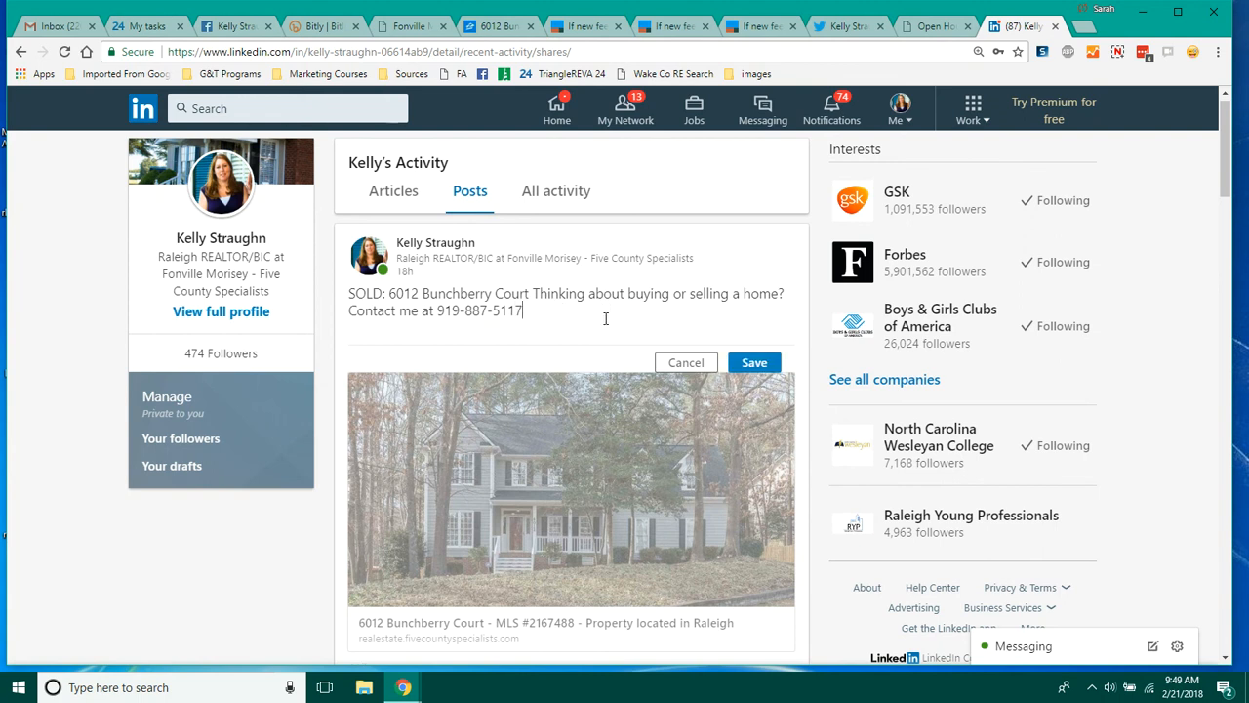
# Step: Insert '#HappyClosingDay to my clients at' right after 'SOLD:' in the post text
pyautogui.click(390, 293)
pyautogui.write('#Happy')
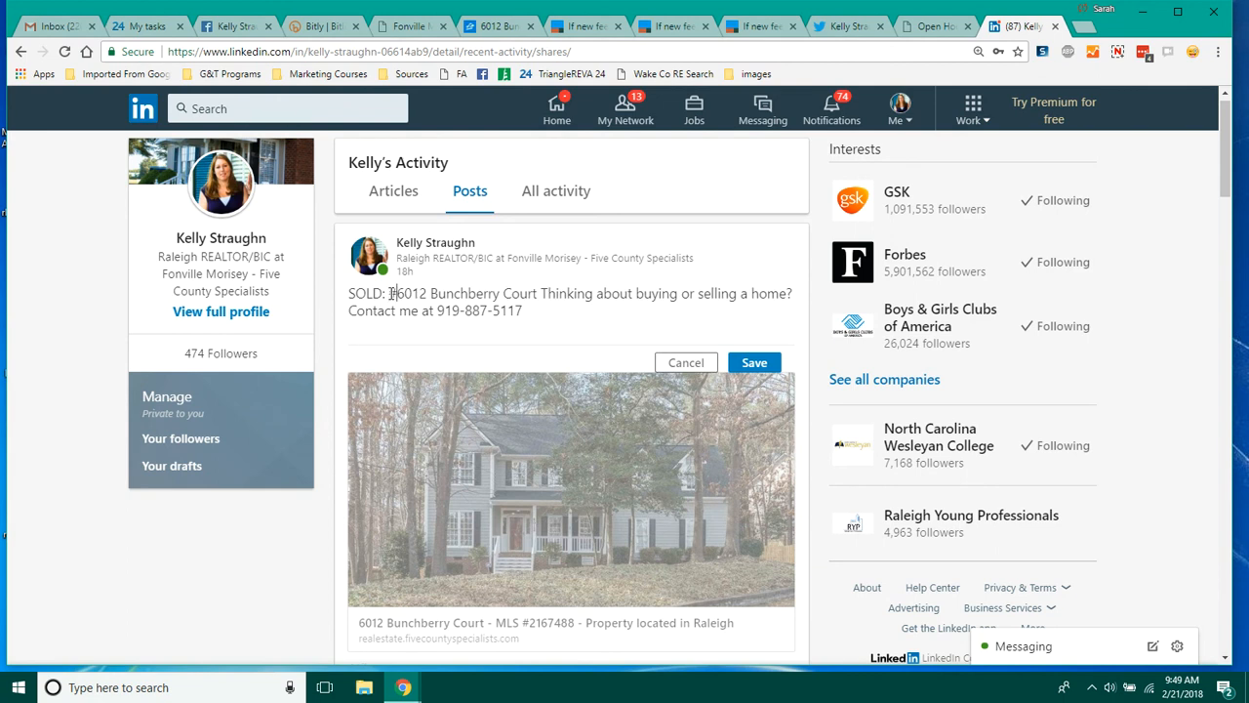
pyautogui.write('ClosingDay to')
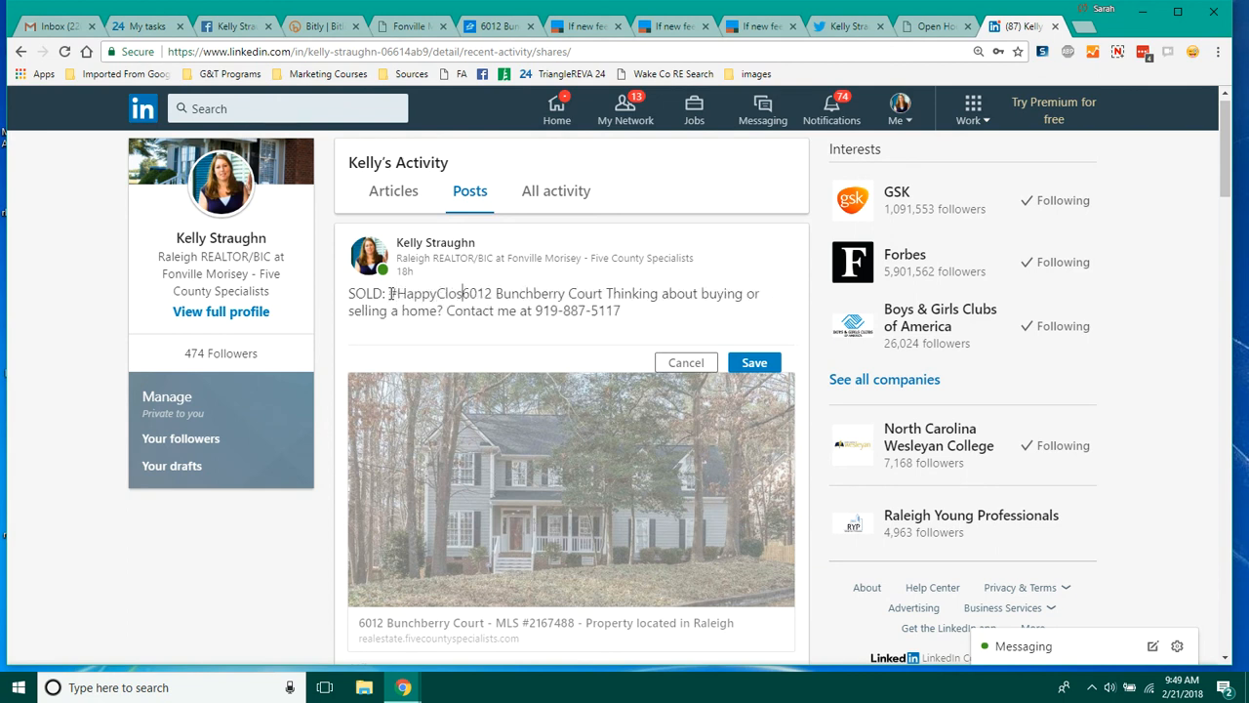
pyautogui.write(' my client')
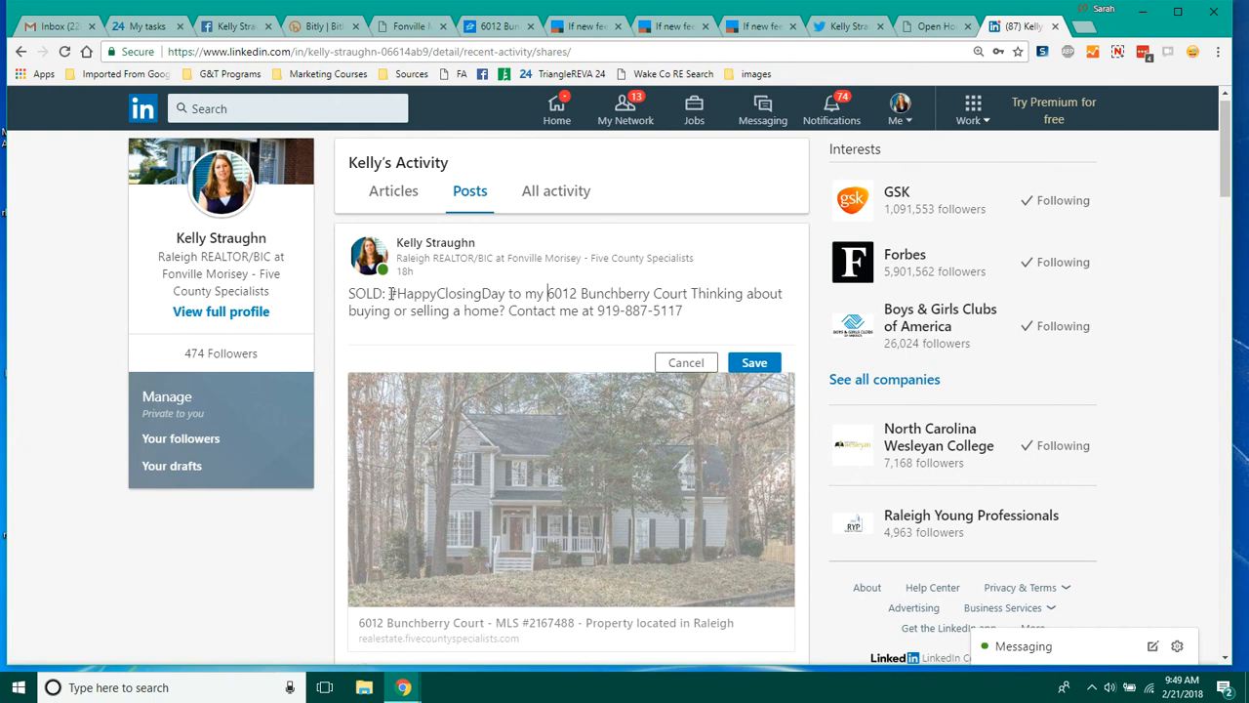
pyautogui.write('s')
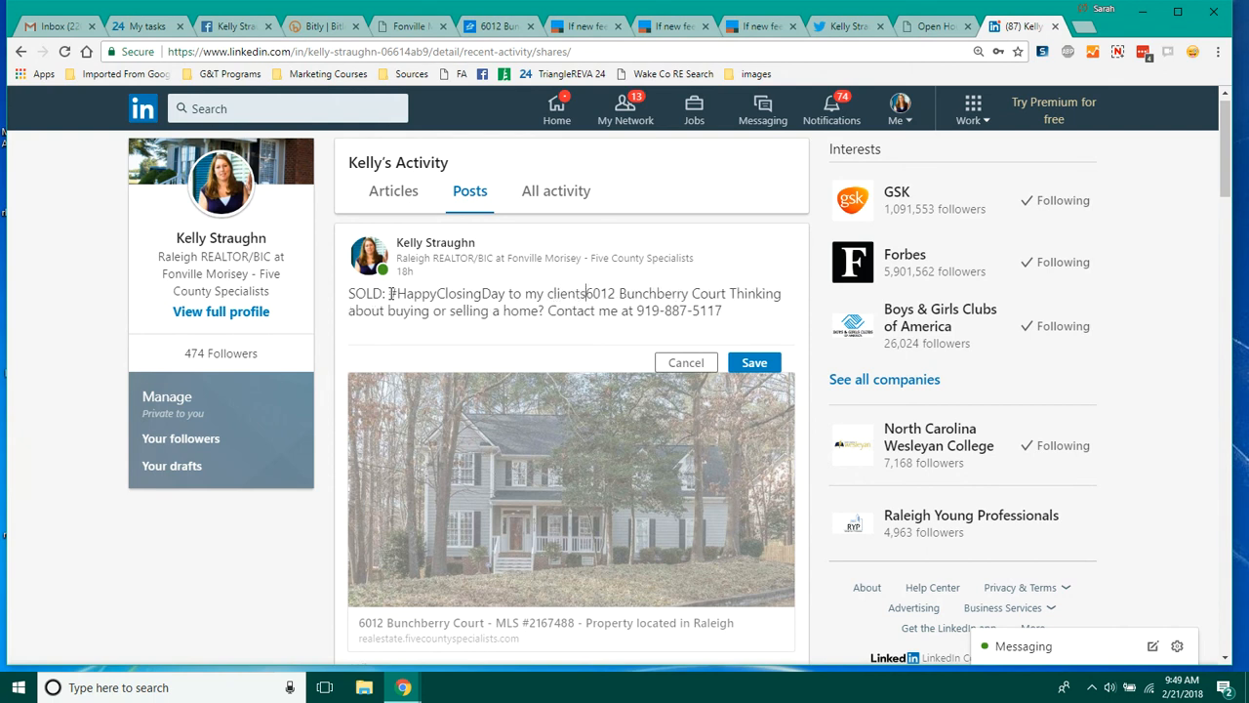
pyautogui.write(' at')
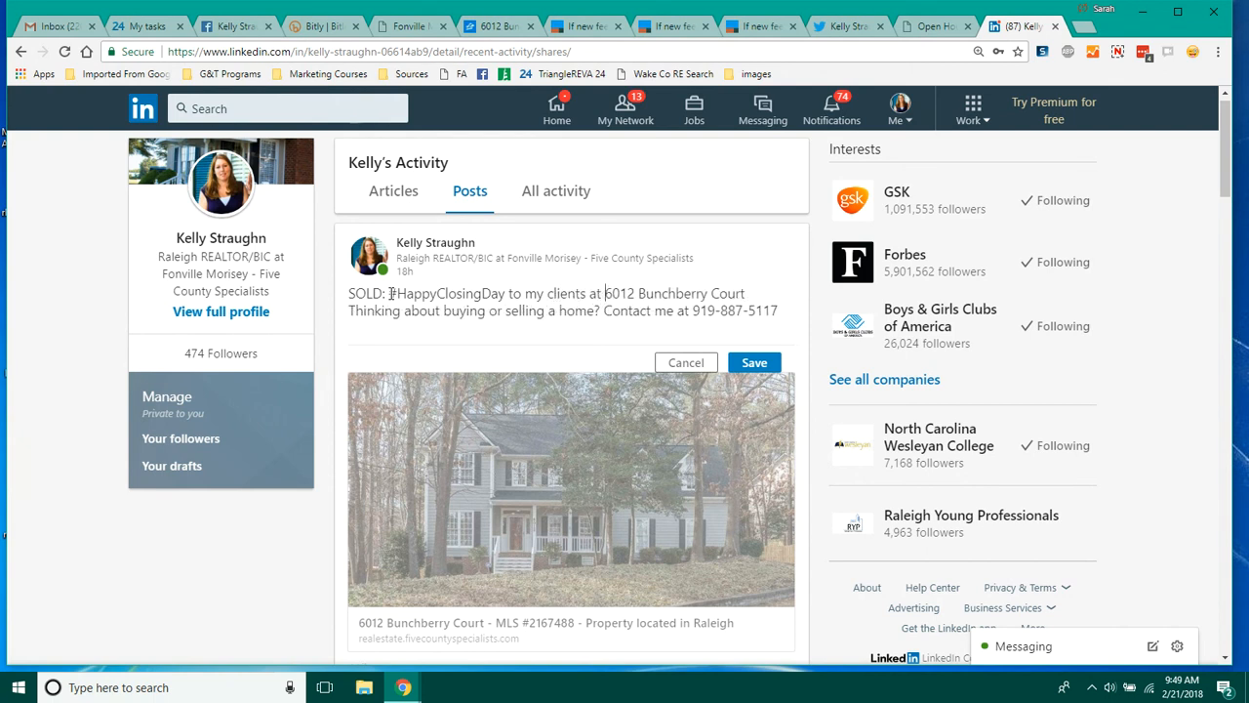
# Step: After the street address, add '! This home went under contract within 2 days'
pyautogui.click(754, 295)
pyautogui.press('Delete')
pyautogui.write('! This hom')
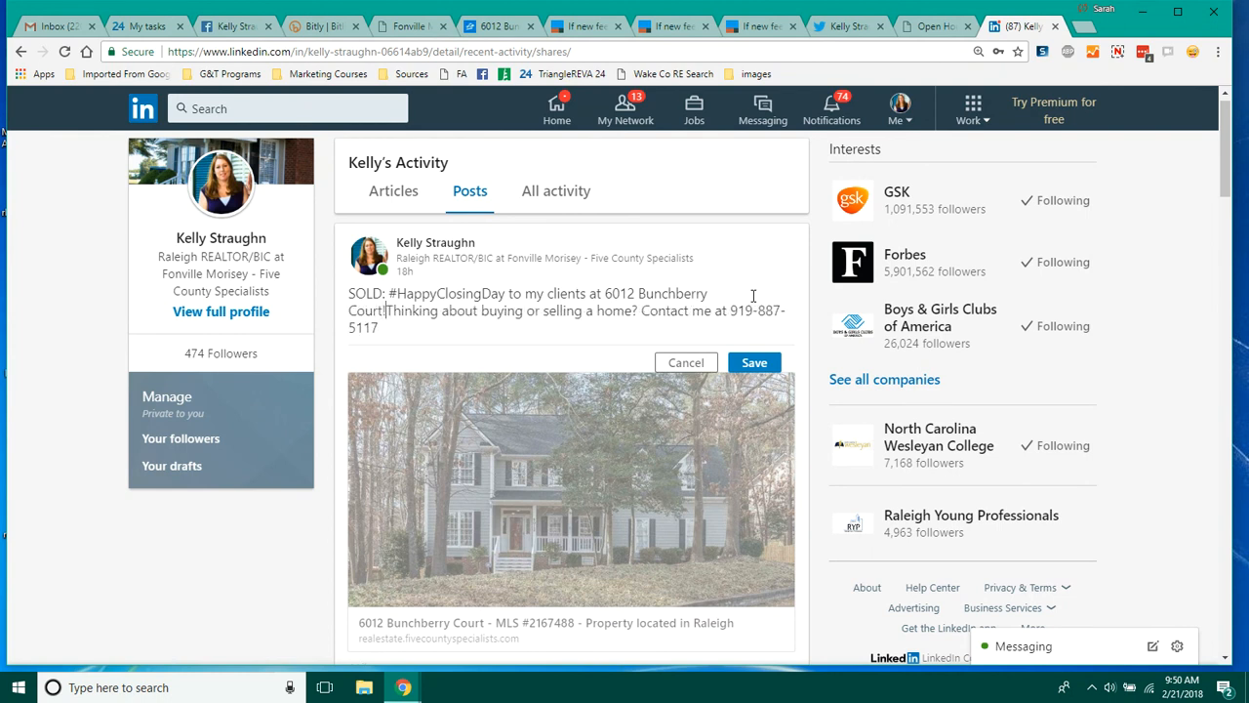
pyautogui.write('e ')
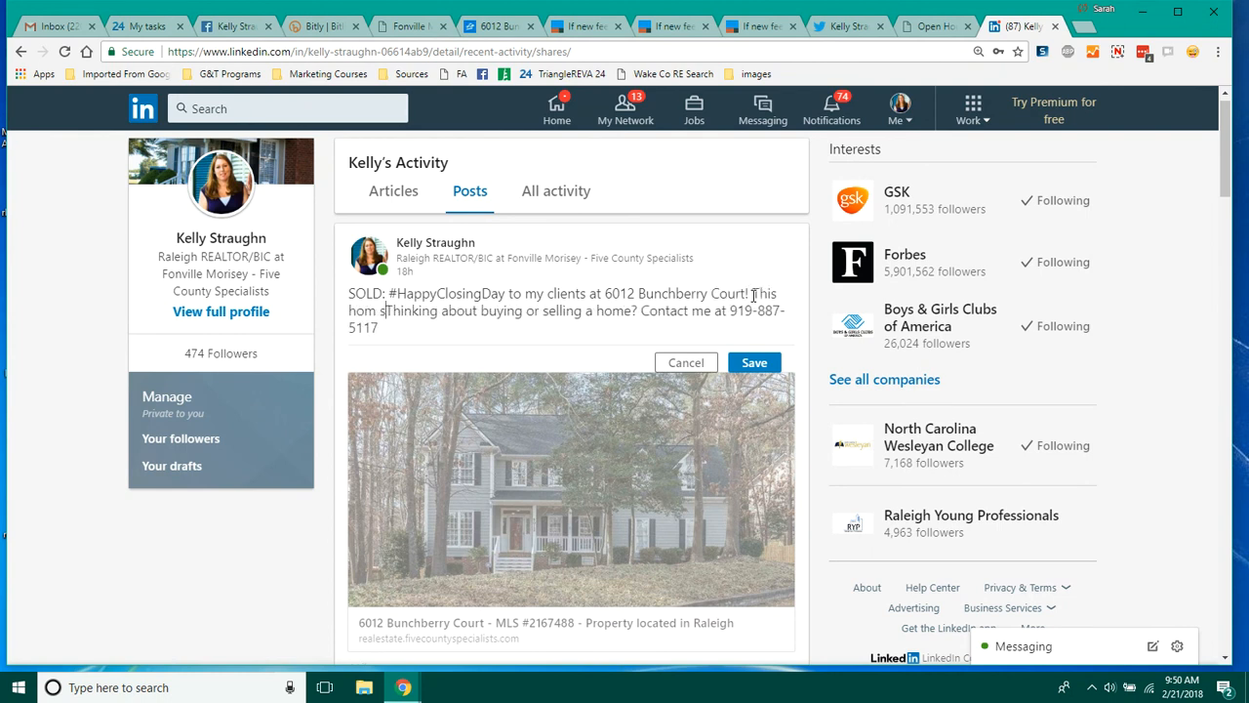
pyautogui.write('went under ')
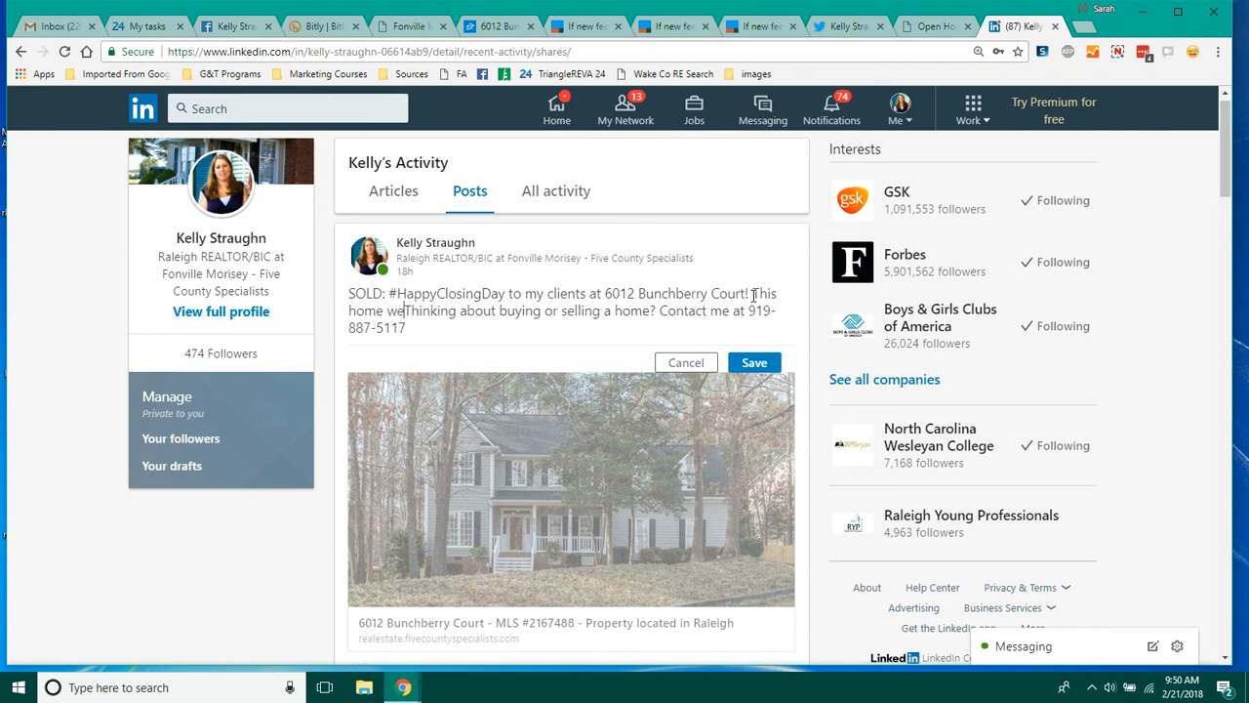
pyautogui.write('contract with')
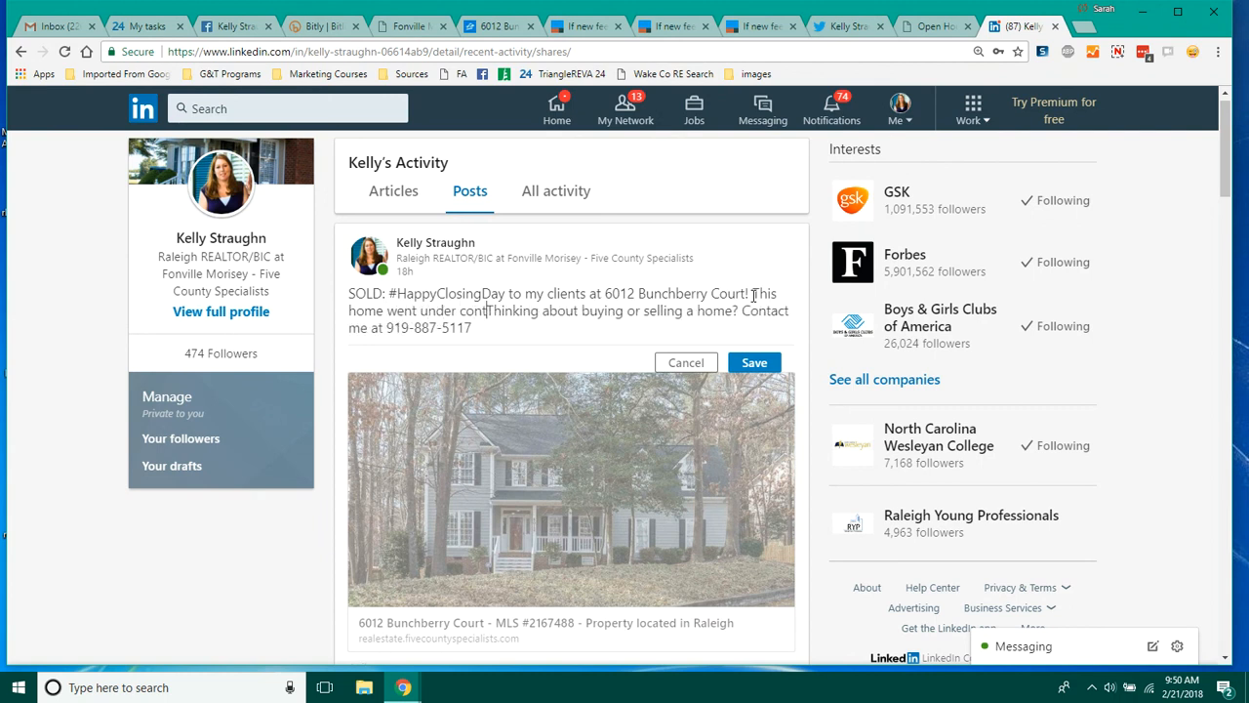
pyautogui.write('in 2 day')
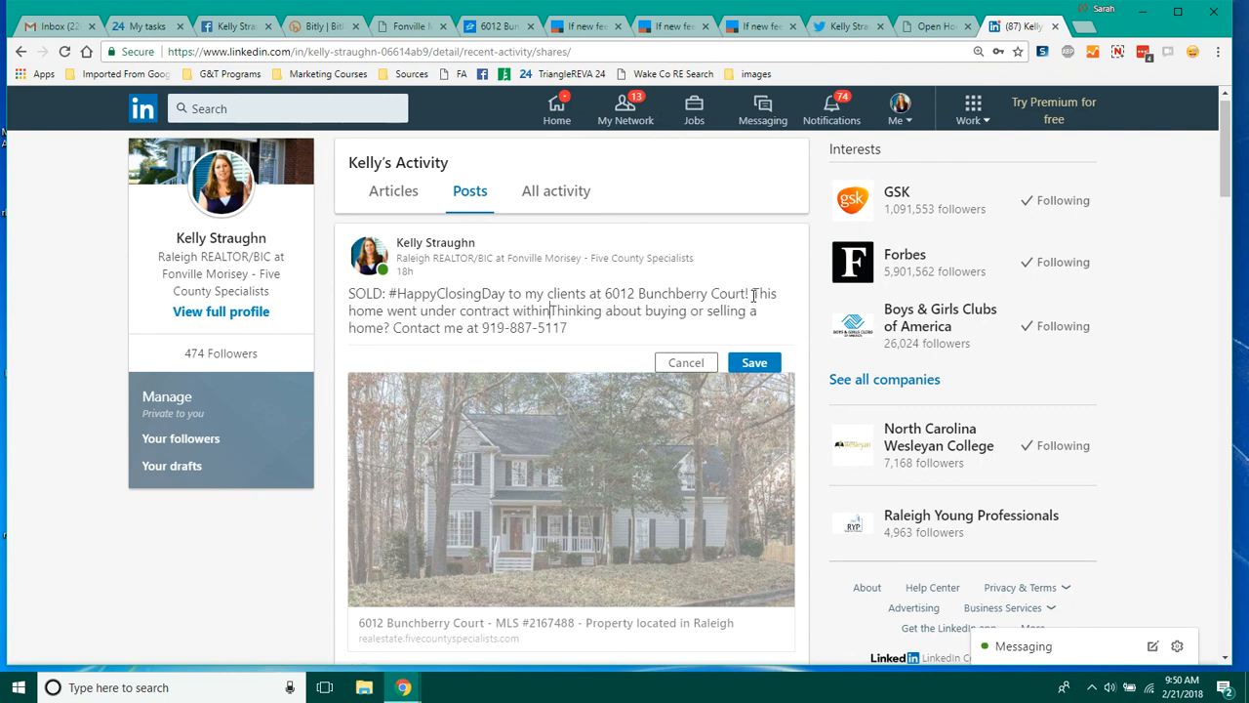
pyautogui.write('s & so')
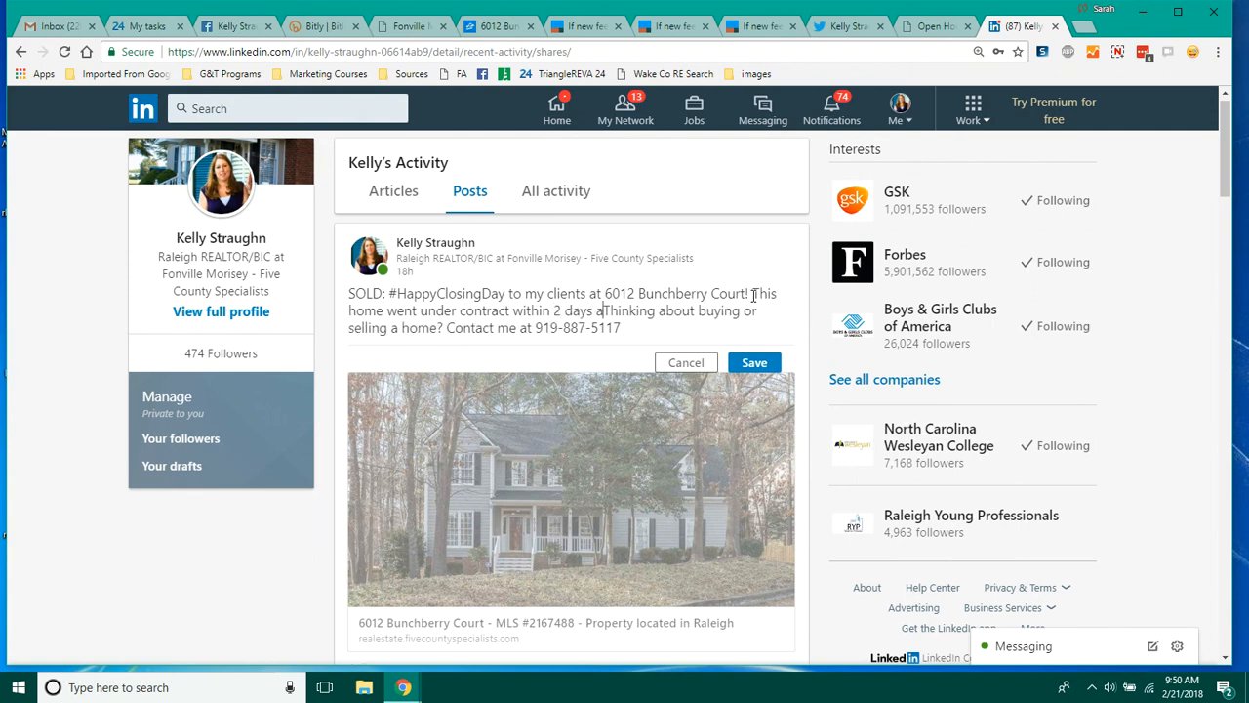
pyautogui.write('ld OVER ')
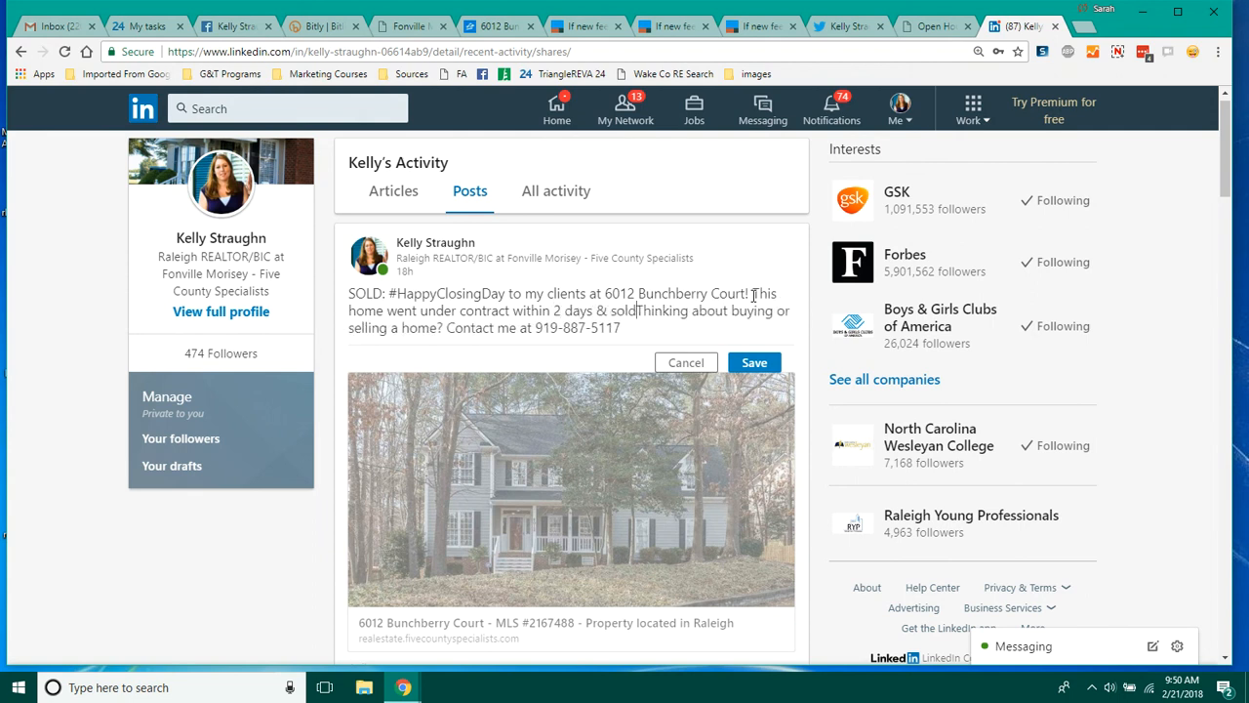
pyautogui.write('ASKING ')
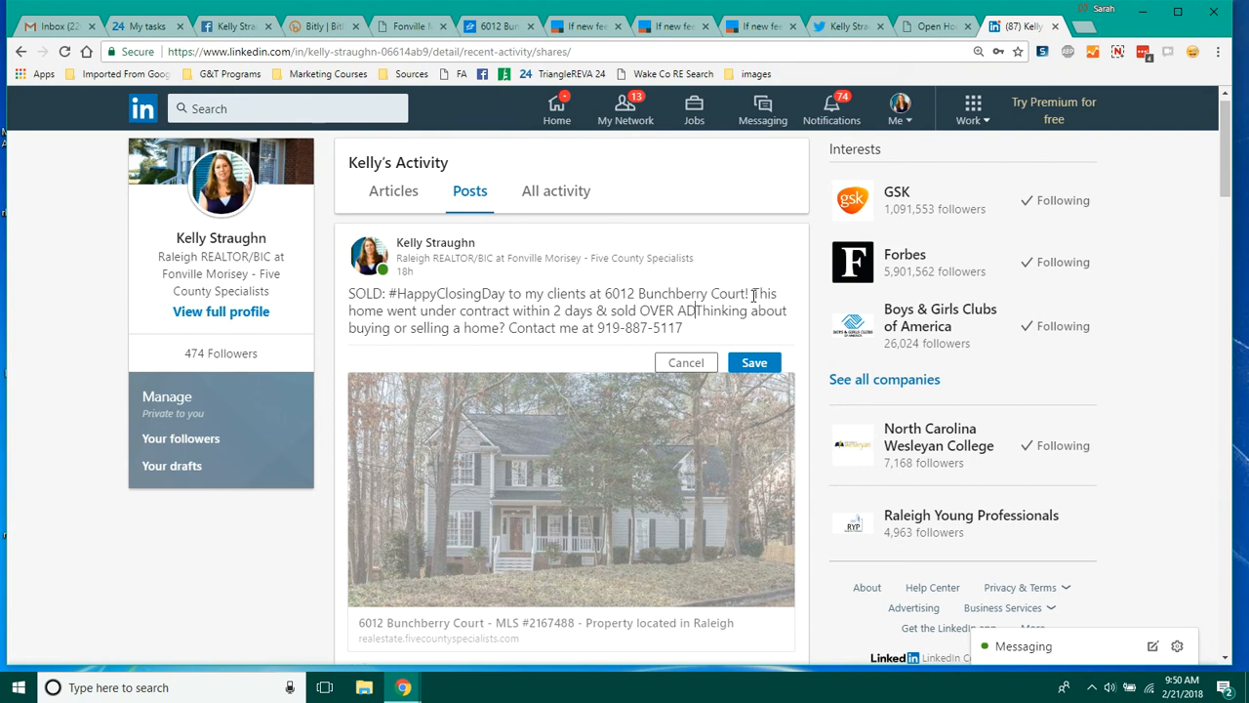
pyautogui.write('PRICE')
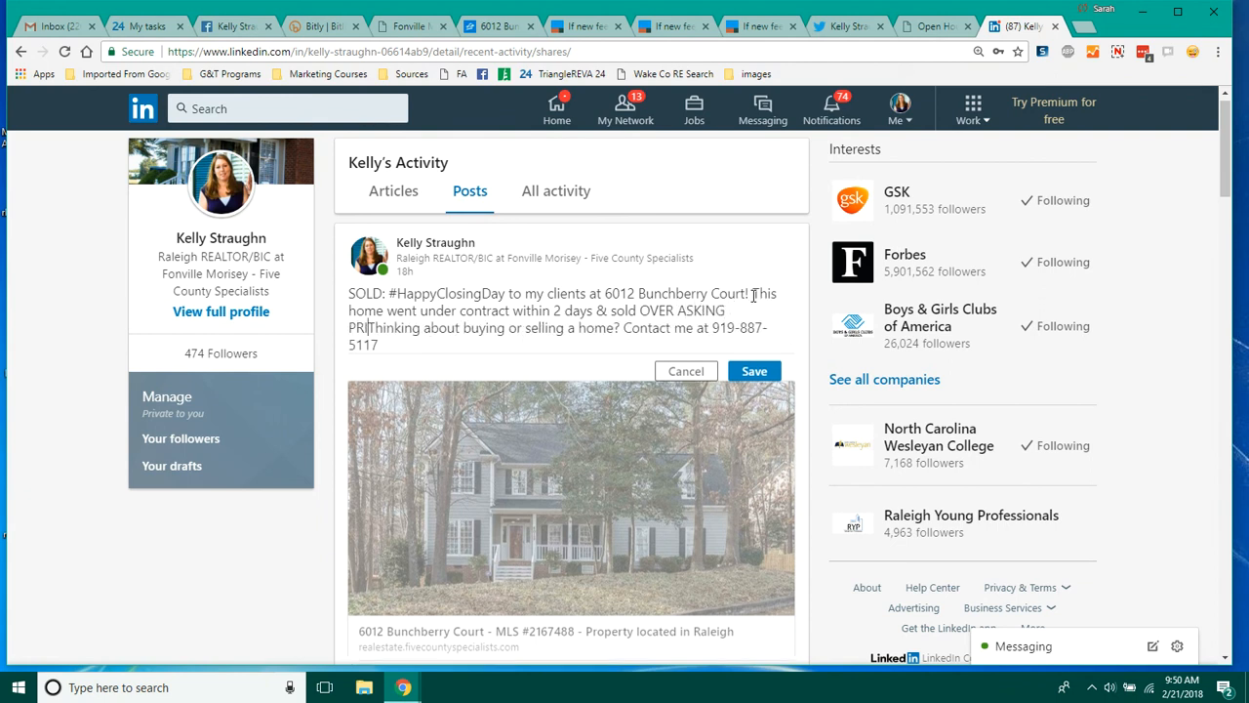
pyautogui.write('!!')
# Step: Continue with ' & sold OVER ASKING PRICE!!', break the line before the closing sentence, and save the edited post
pyautogui.press('Return')
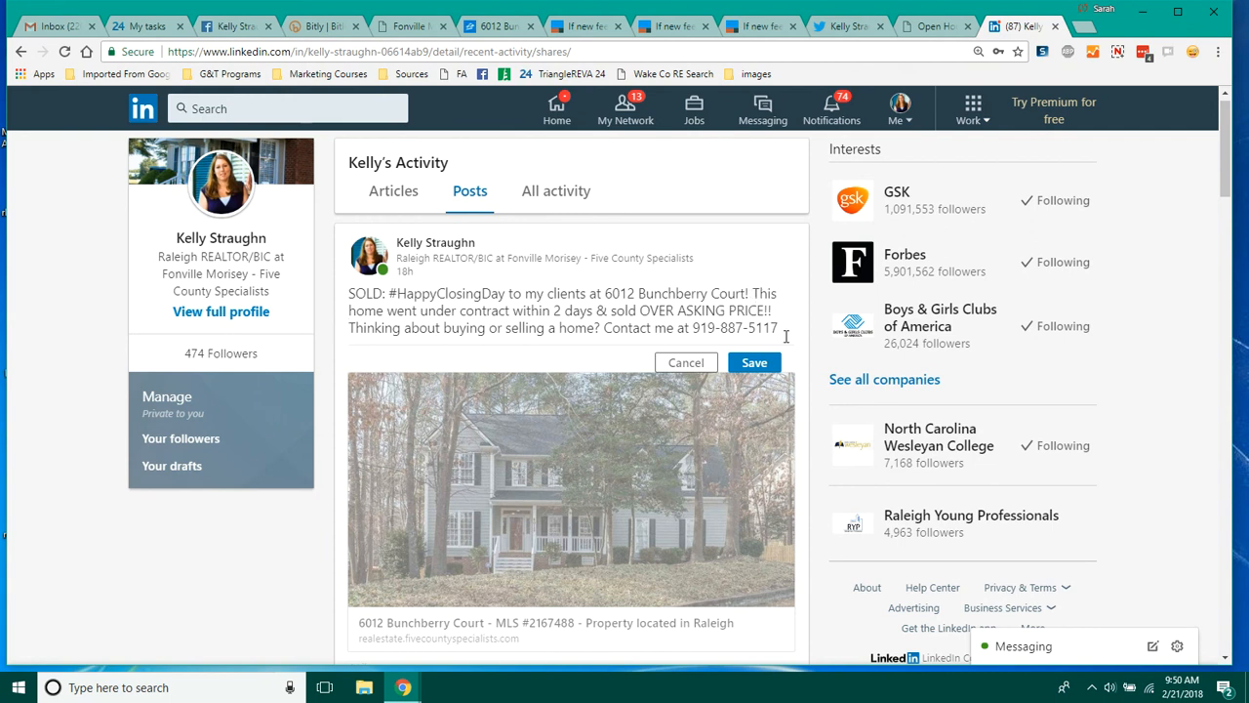
pyautogui.click(754, 363)
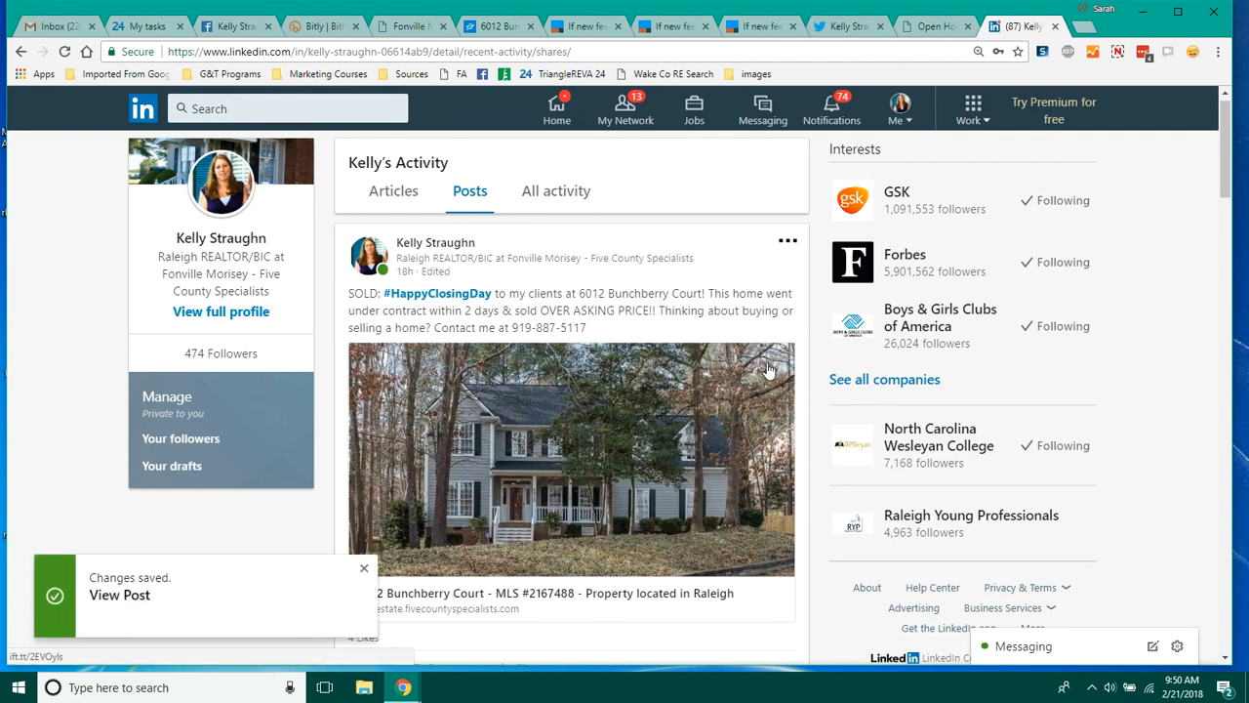
pyautogui.click(365, 571)
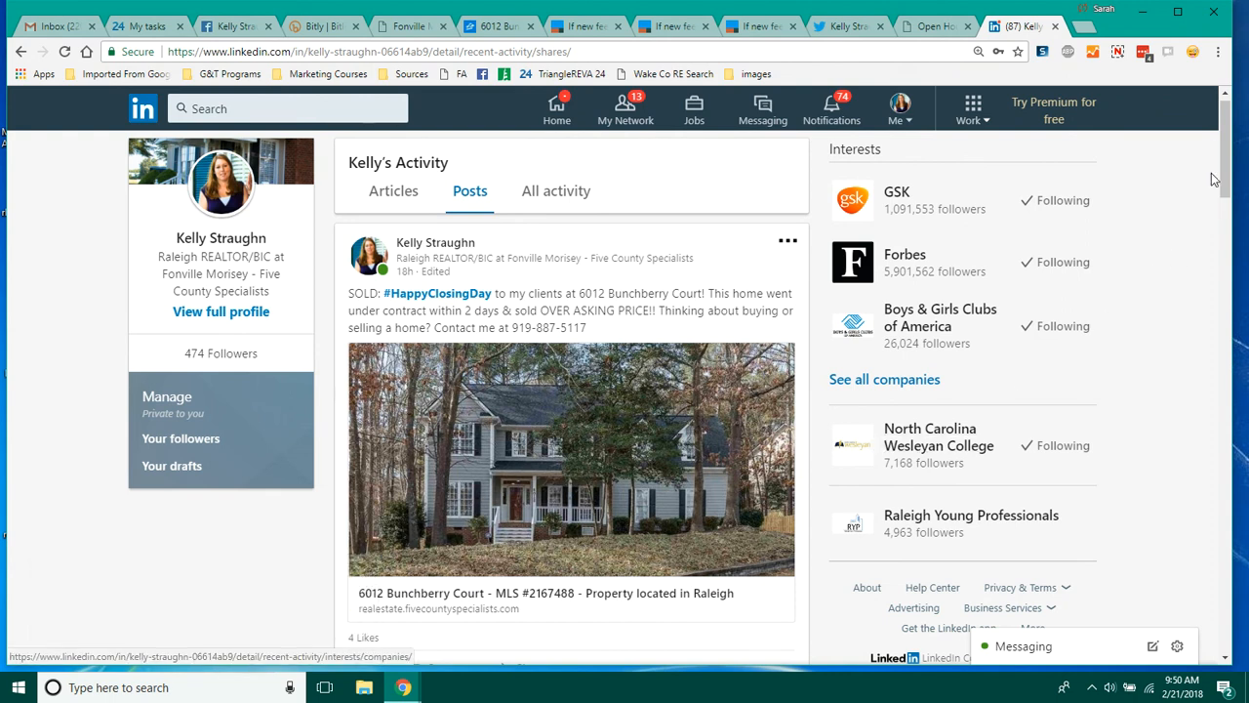
# Step: Scroll through the LinkedIn activity feed to review earlier listing posts and their comments
pyautogui.moveTo(1227, 153); pyautogui.dragTo(1226, 166)
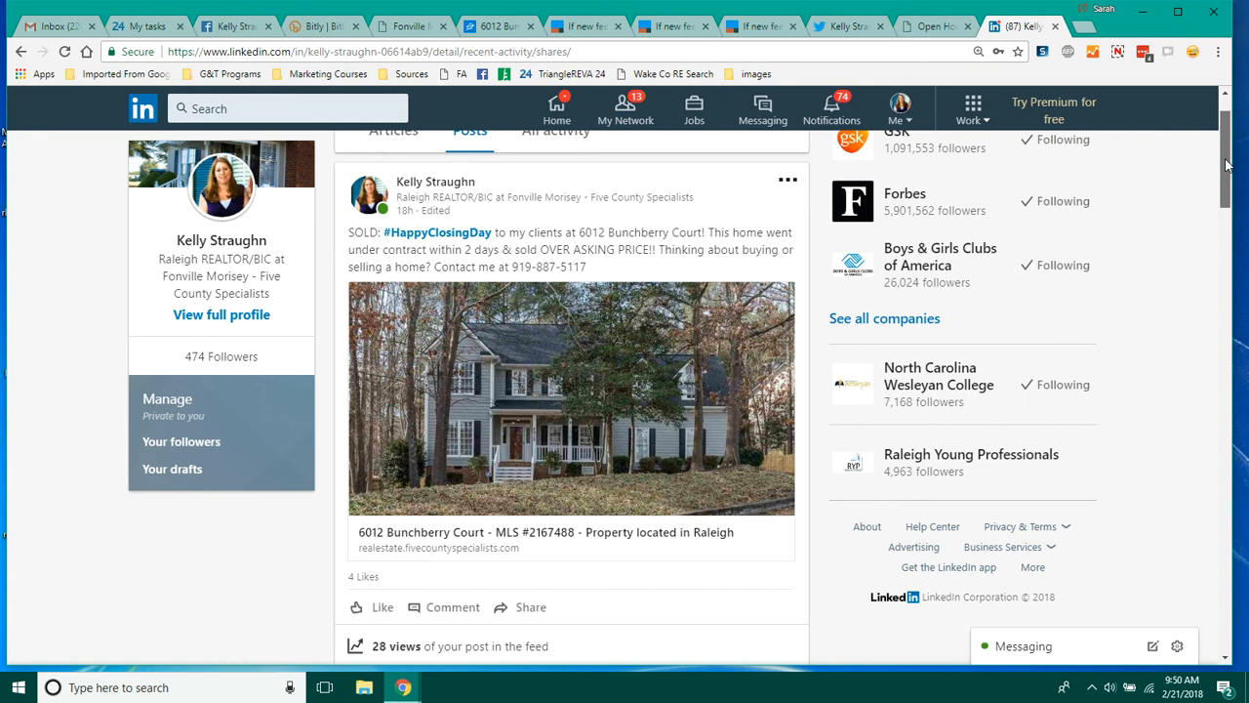
pyautogui.moveTo(1226, 166); pyautogui.dragTo(1227, 176)
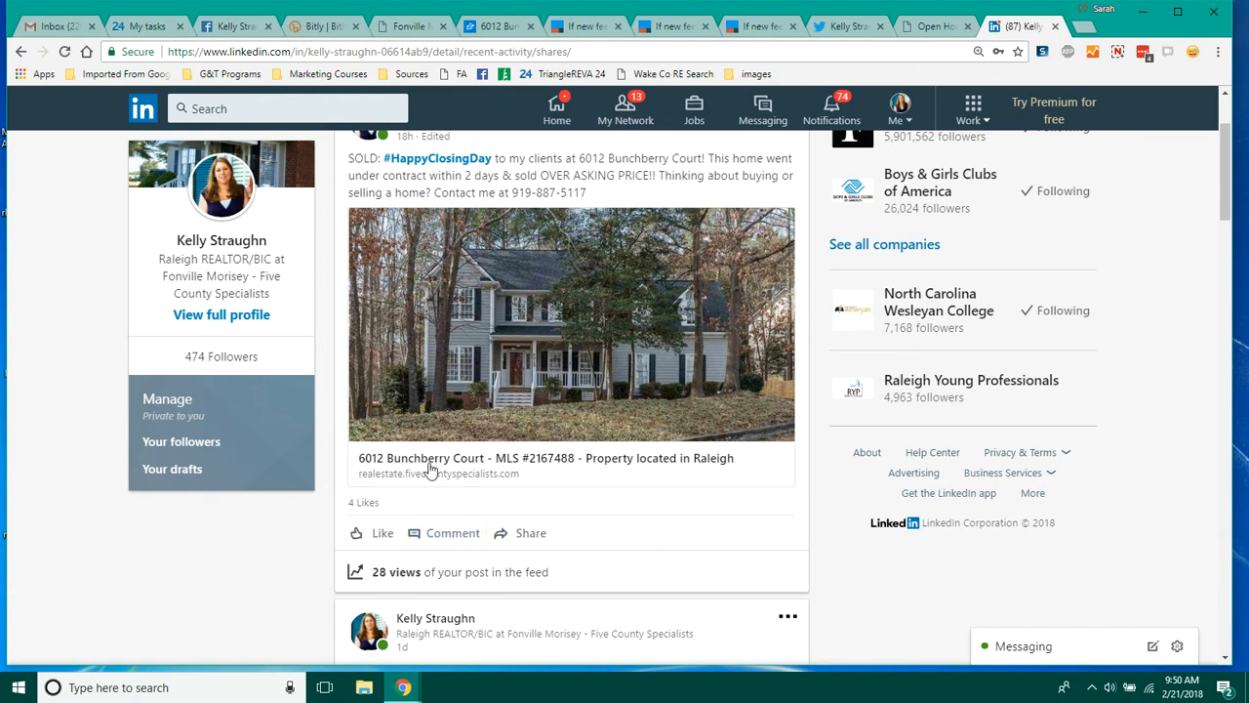
pyautogui.moveTo(1227, 183); pyautogui.dragTo(1225, 232)
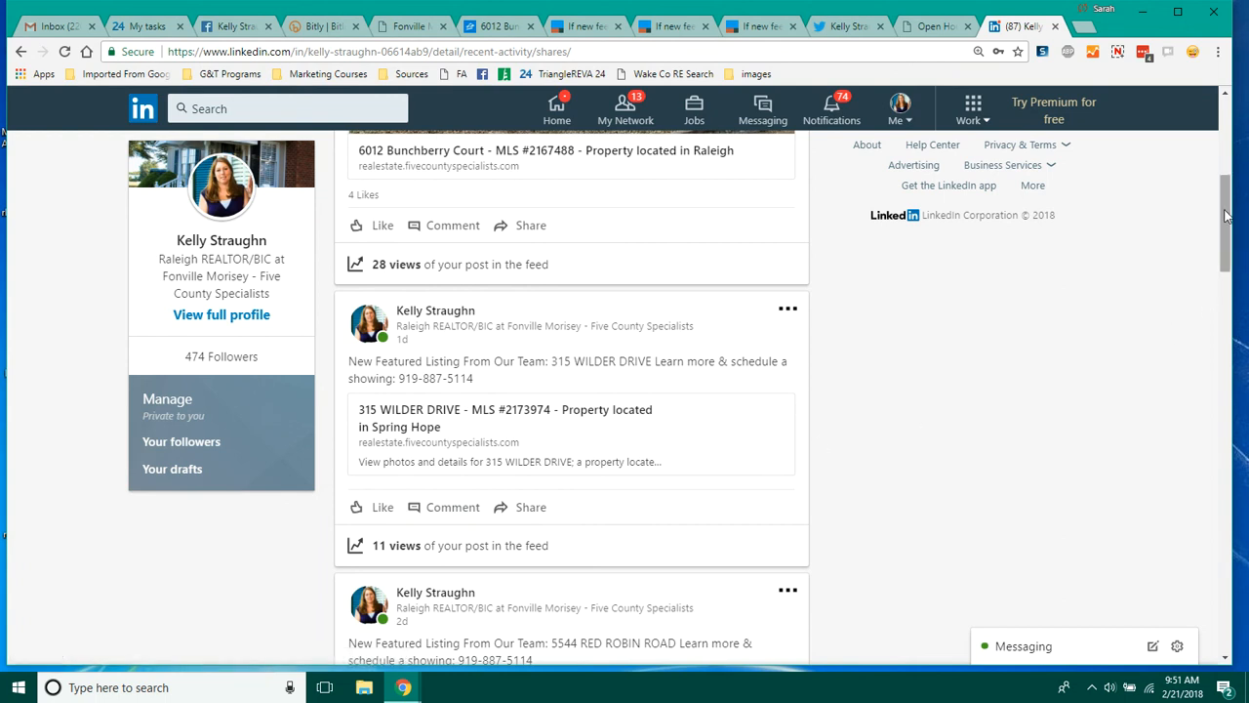
pyautogui.moveTo(1229, 216); pyautogui.dragTo(1214, 320)
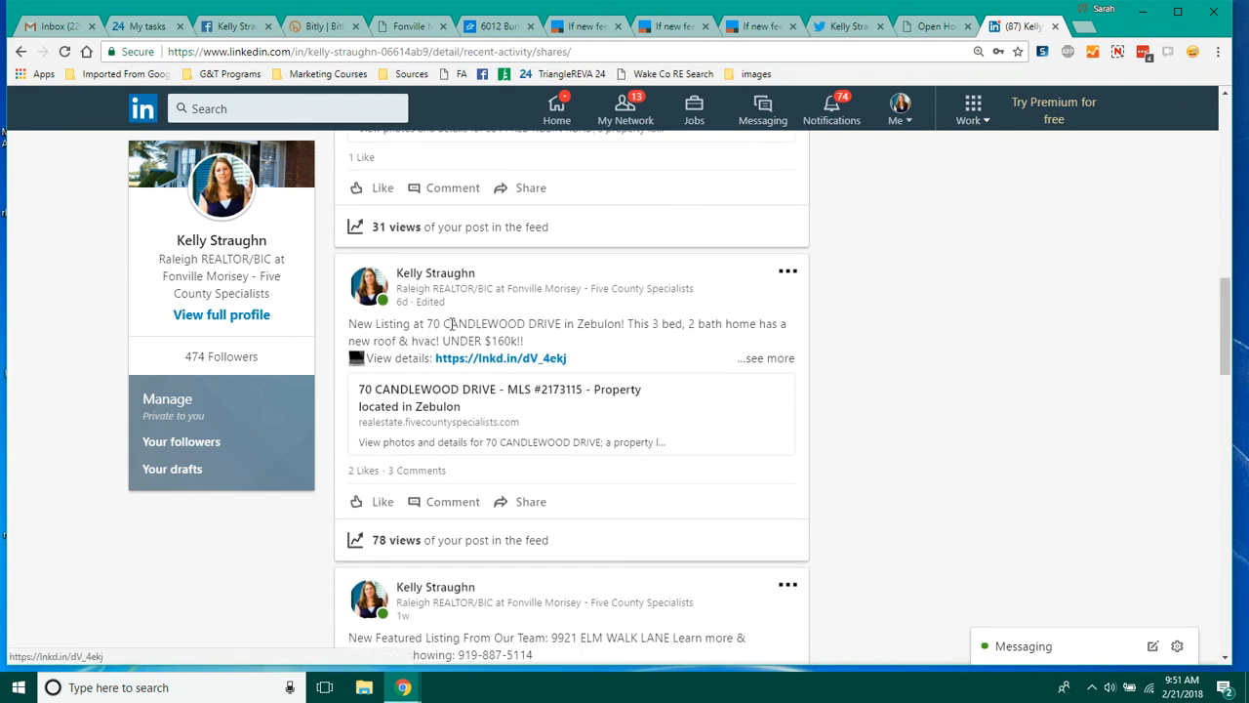
pyautogui.click(415, 472)
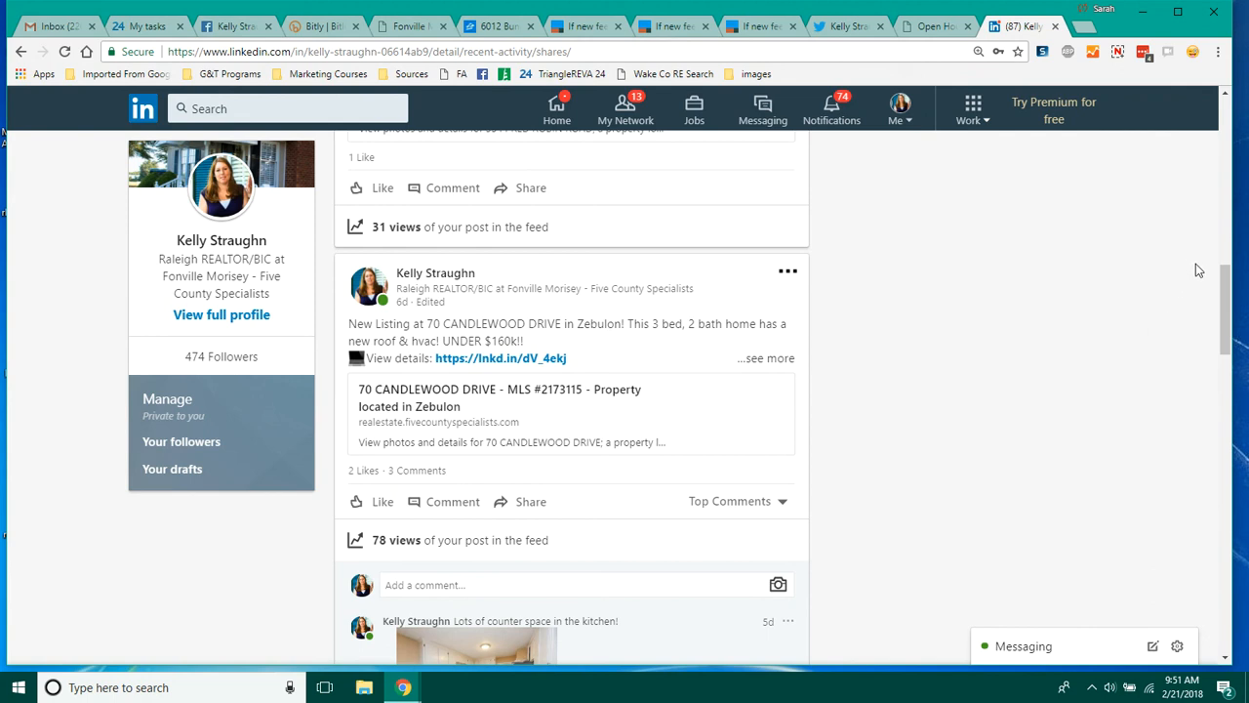
pyautogui.moveTo(1225, 305); pyautogui.dragTo(1227, 124)
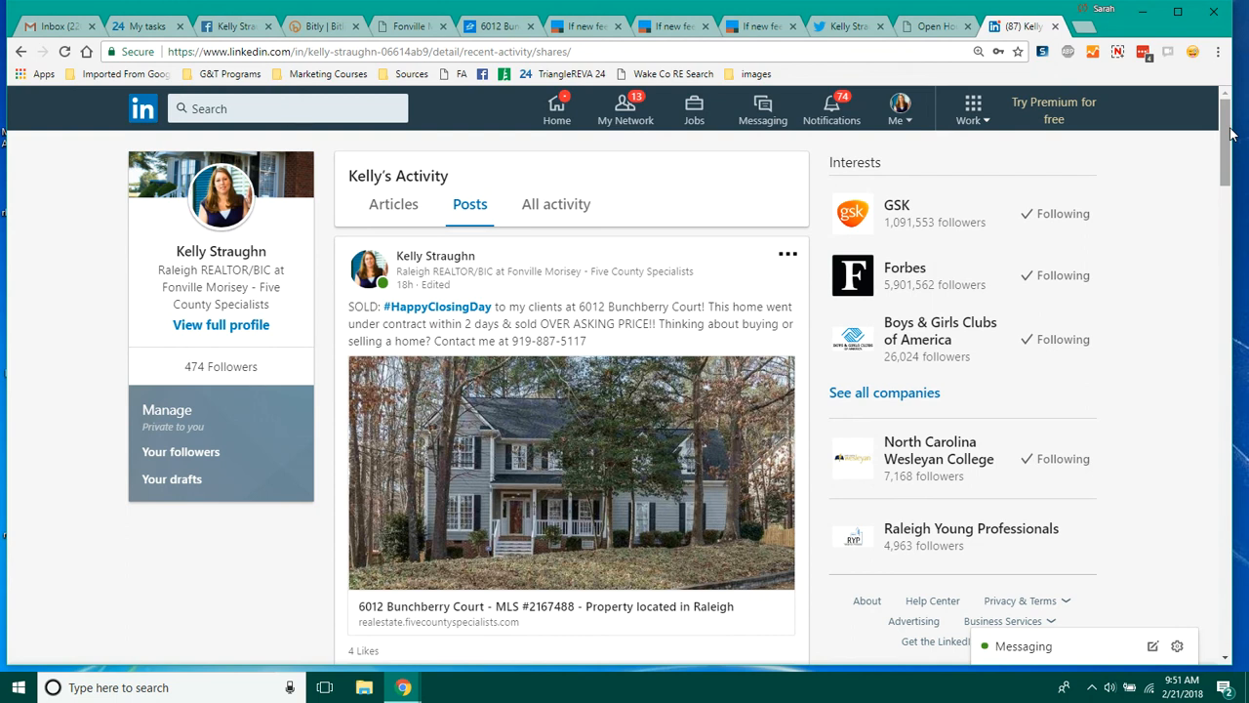
pyautogui.click(1117, 53)
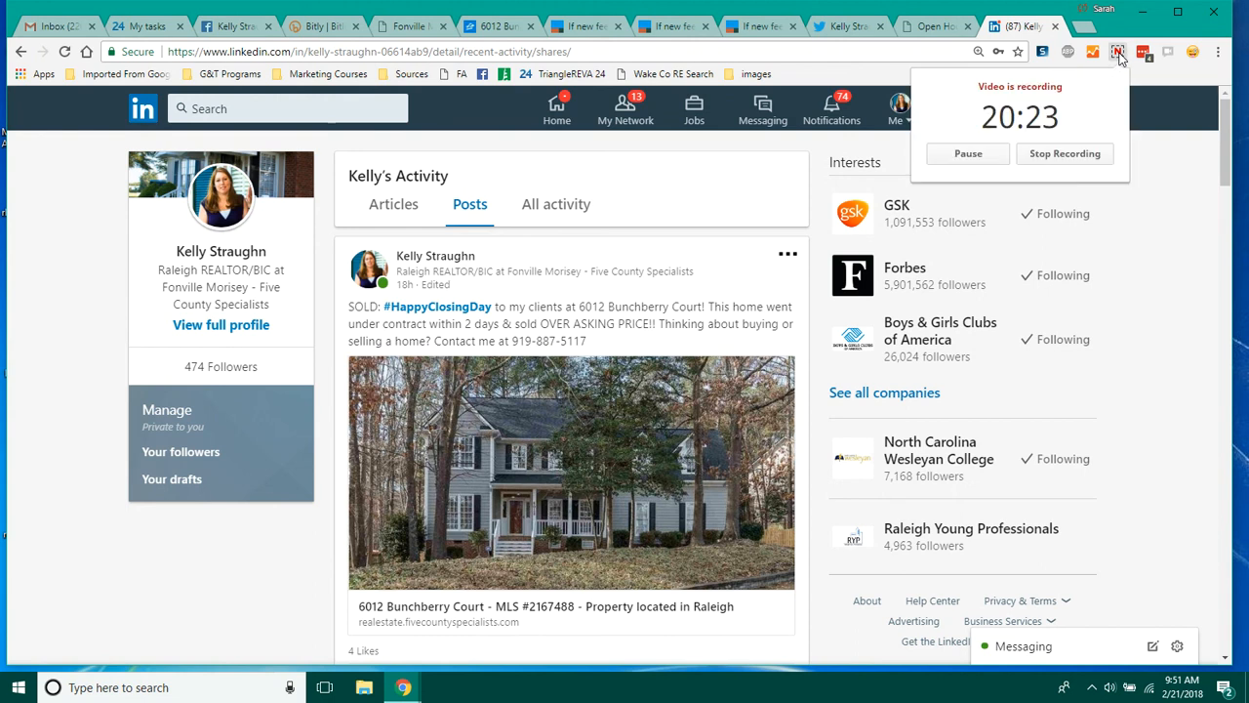